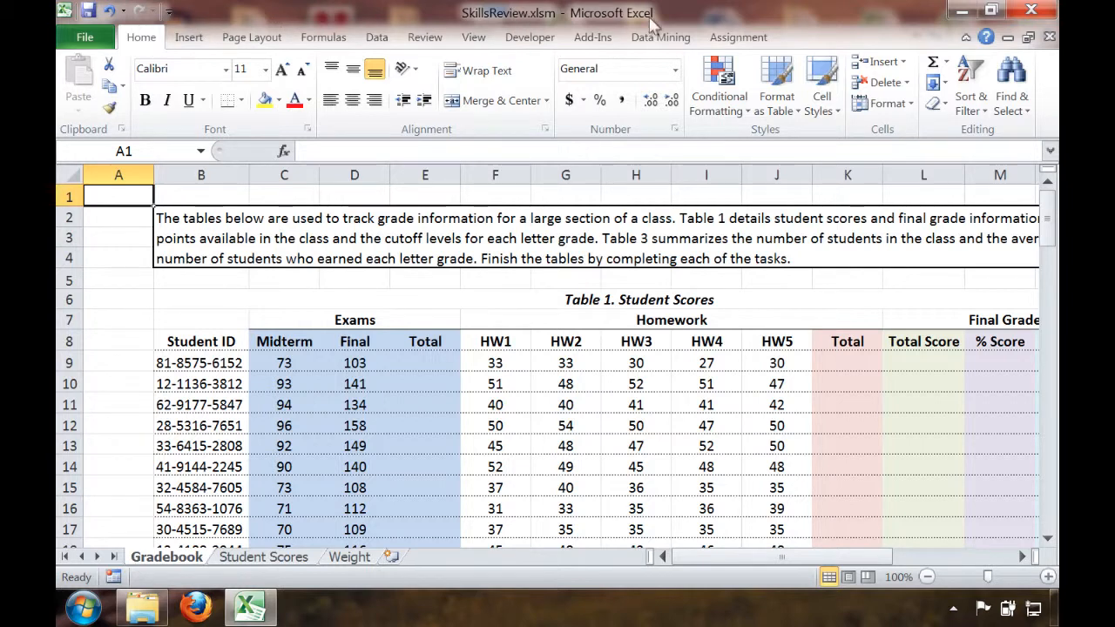
Open the assignment's instruction sheet and read through the task tables for the gradebook, student scores and weight loss sections
left_click(738, 38)
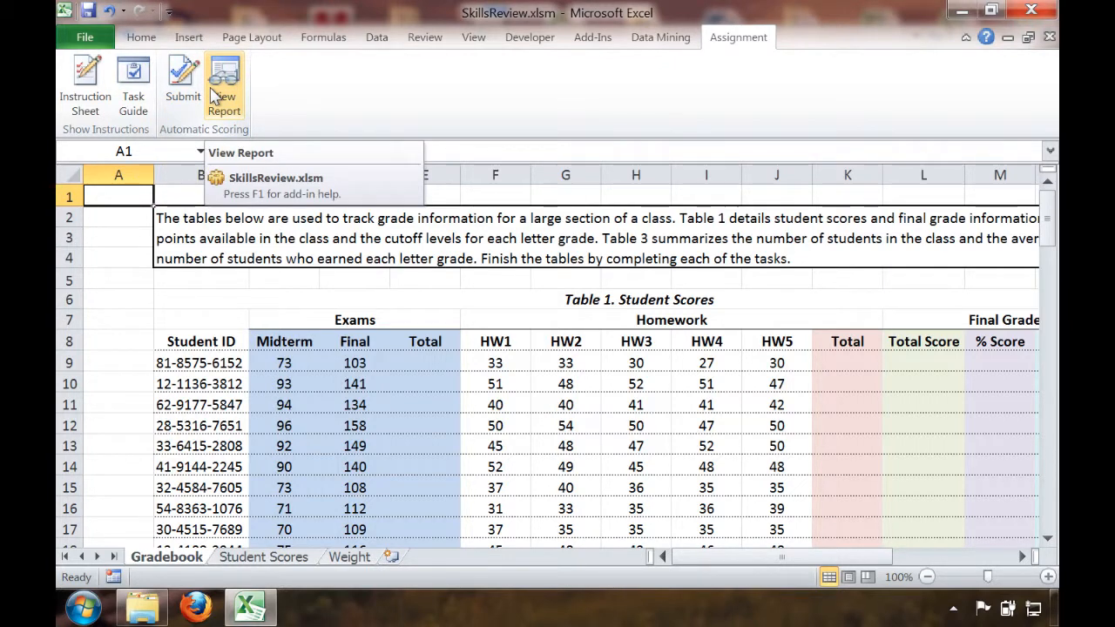
left_click(97, 96)
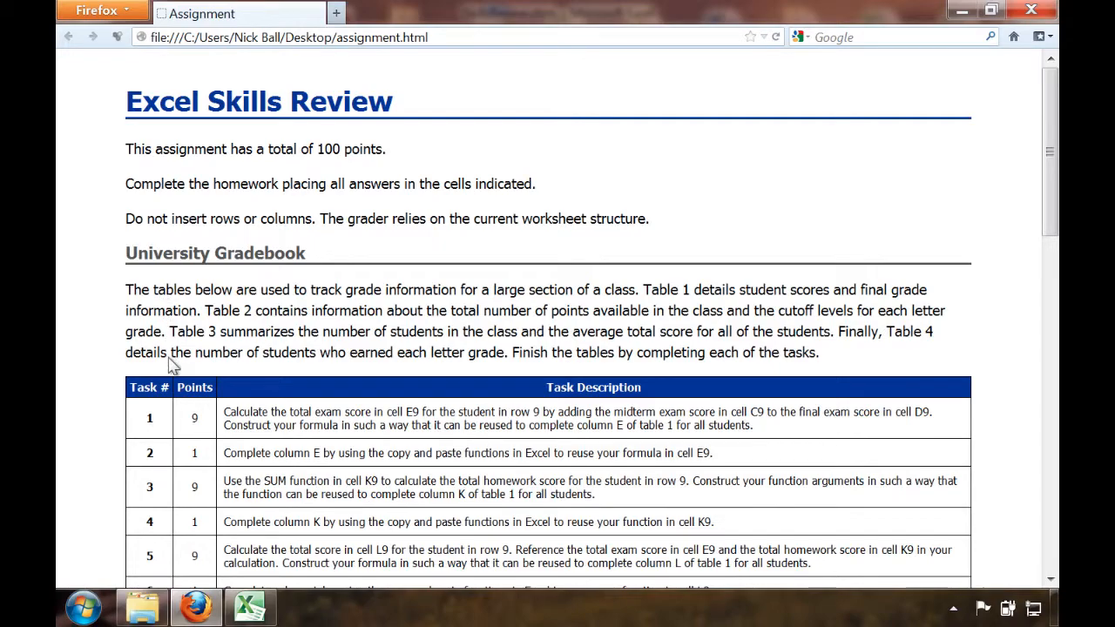
scroll(229, 468, "down", 5)
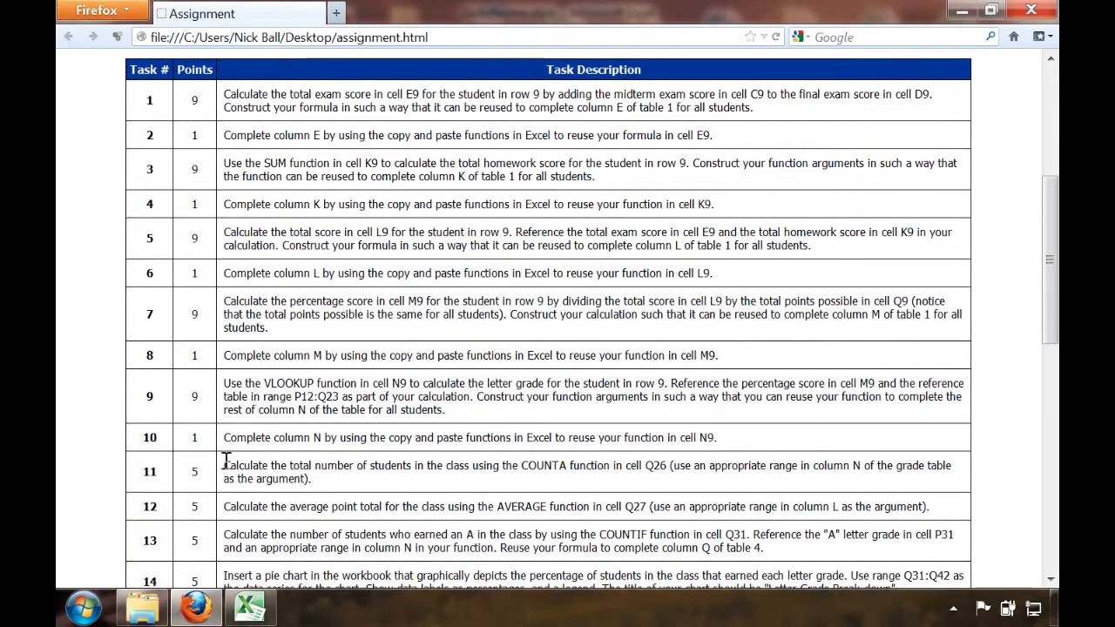
scroll(227, 459, "down", 1)
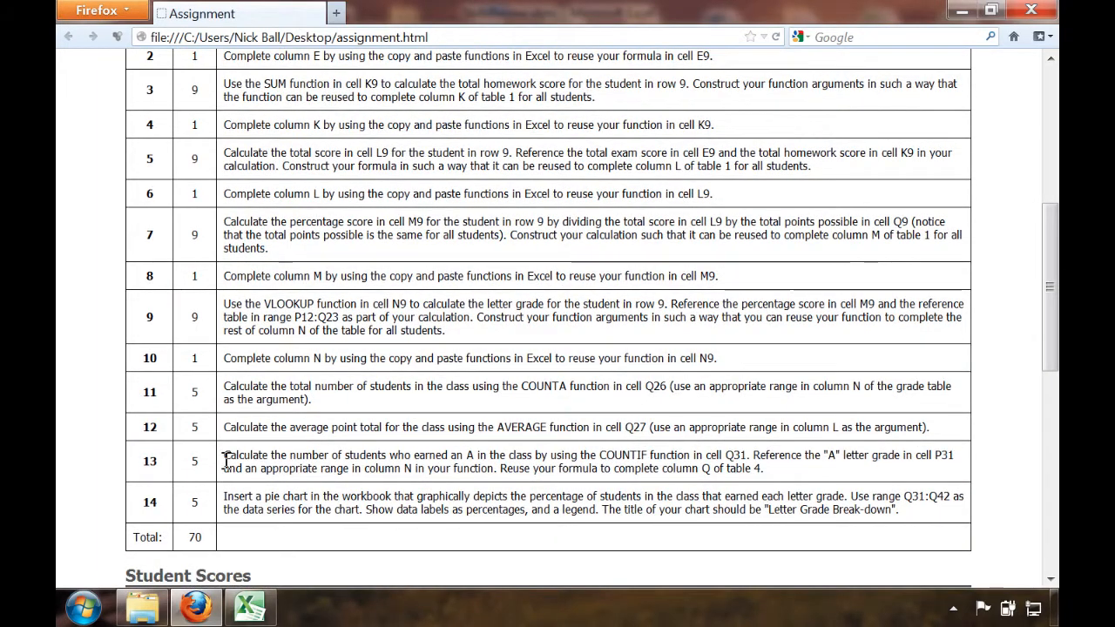
scroll(226, 461, "up", 2)
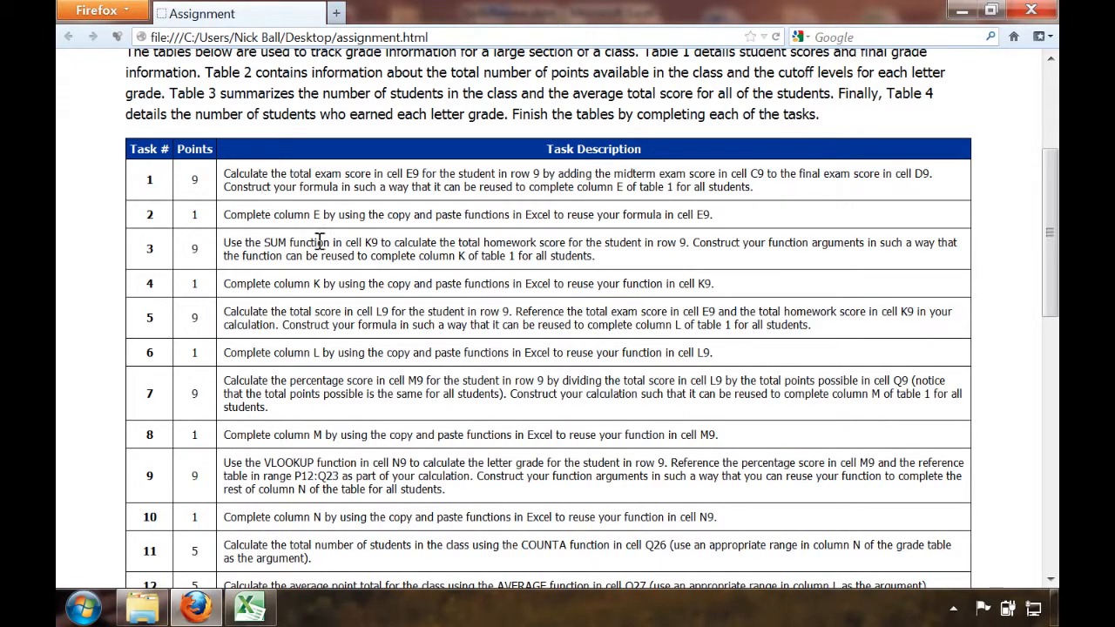
scroll(322, 249, "down", 10)
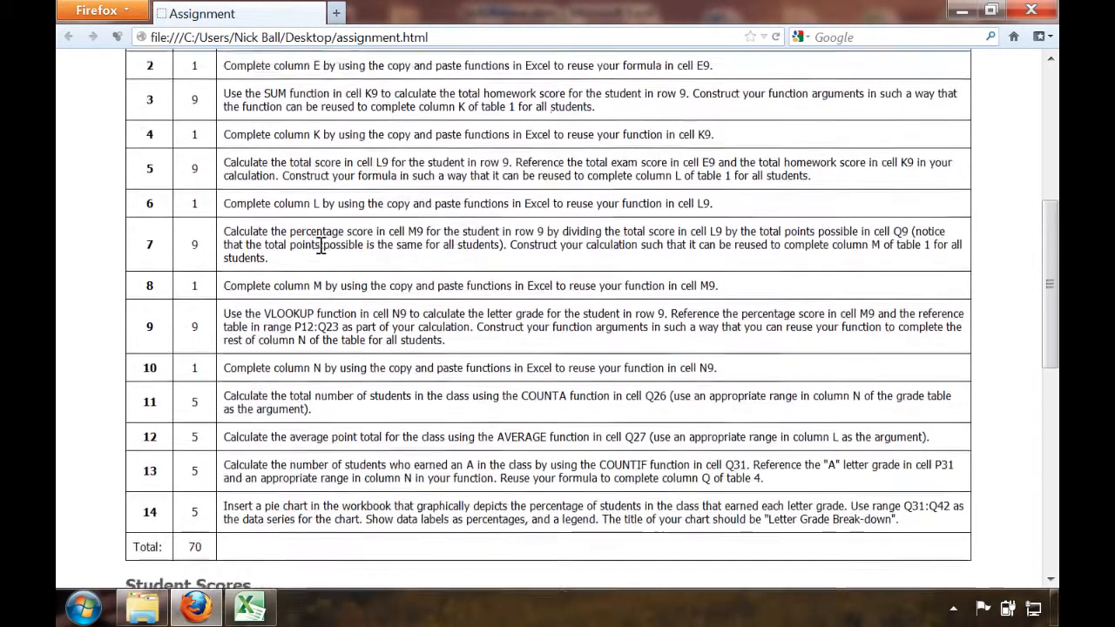
scroll(322, 250, "down", 3)
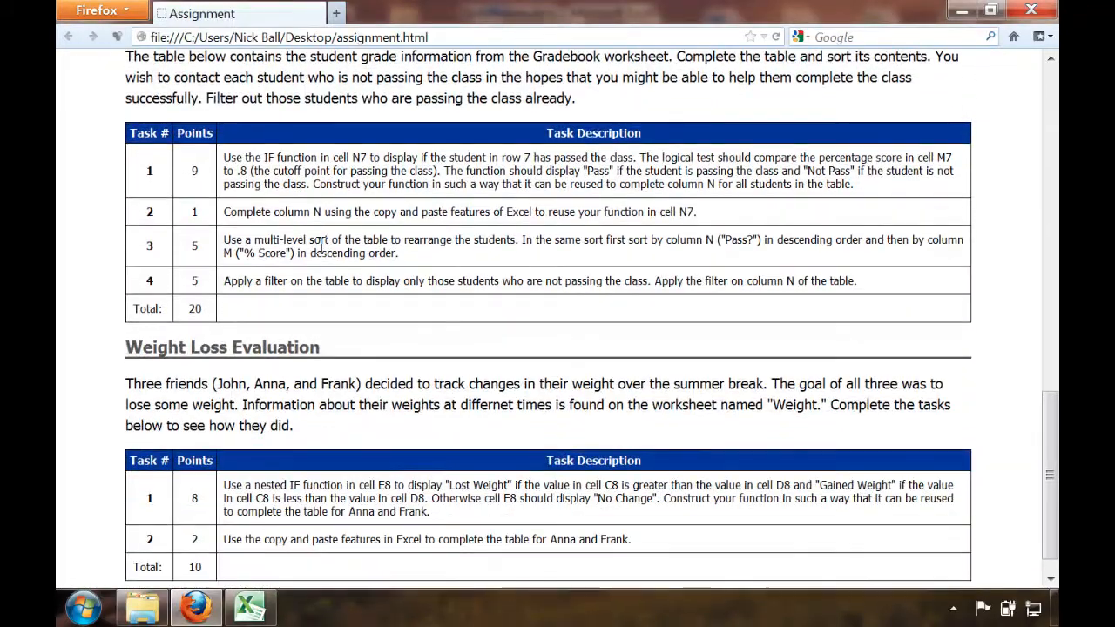
scroll(322, 249, "up", 20)
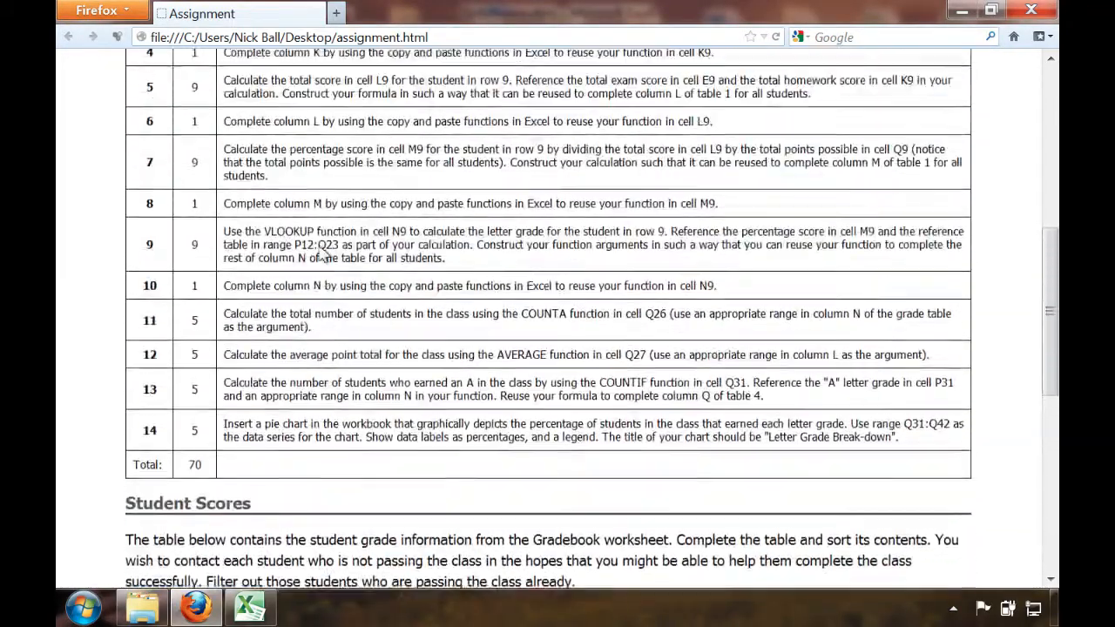
Switch back to the SkillsReview.xlsm workbook in Excel and show the Task Guide window above the gradebook table
left_click(256, 612)
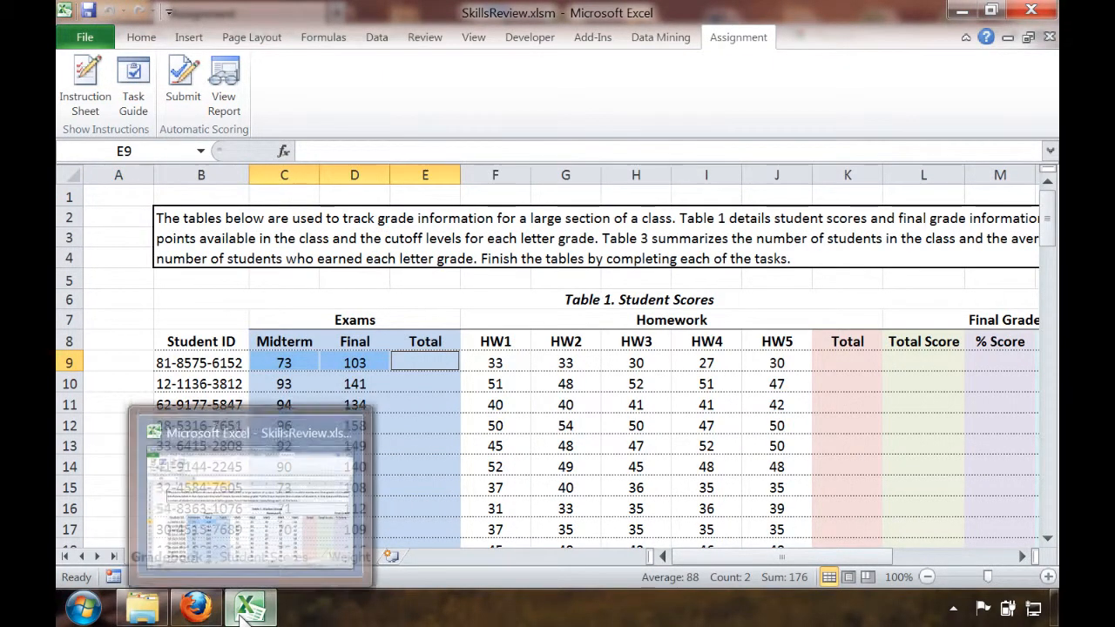
left_click(207, 619)
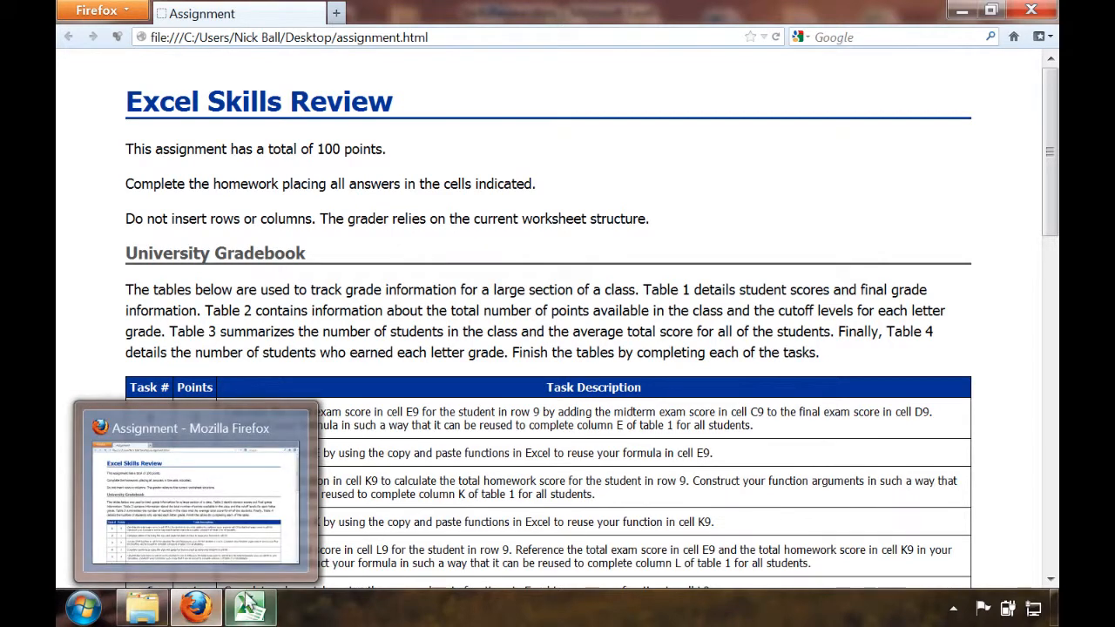
left_click(259, 607)
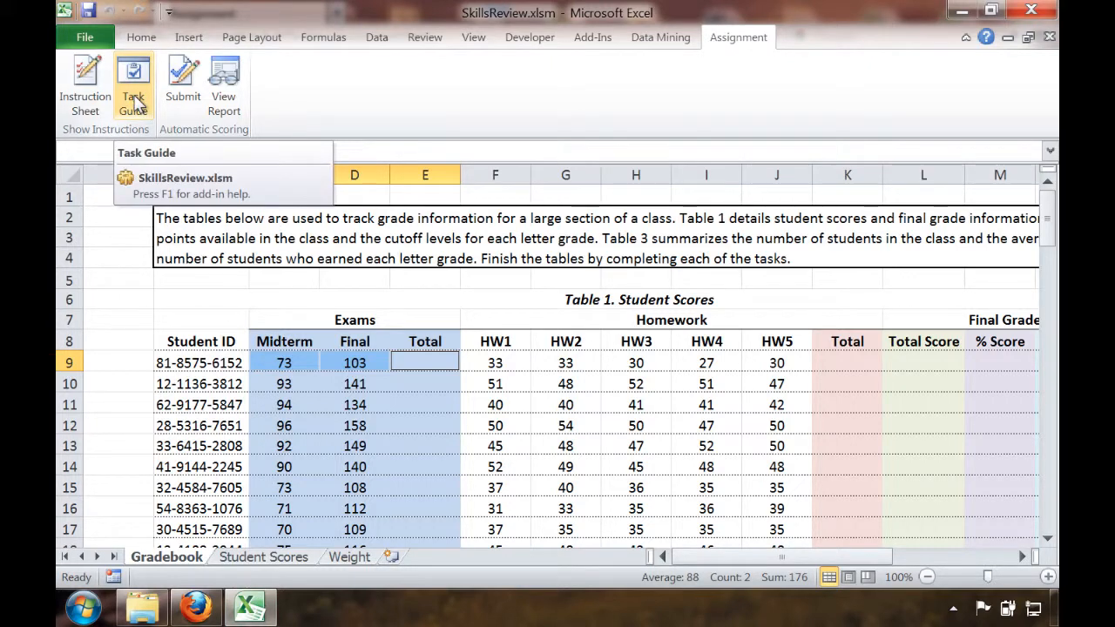
left_click(135, 102)
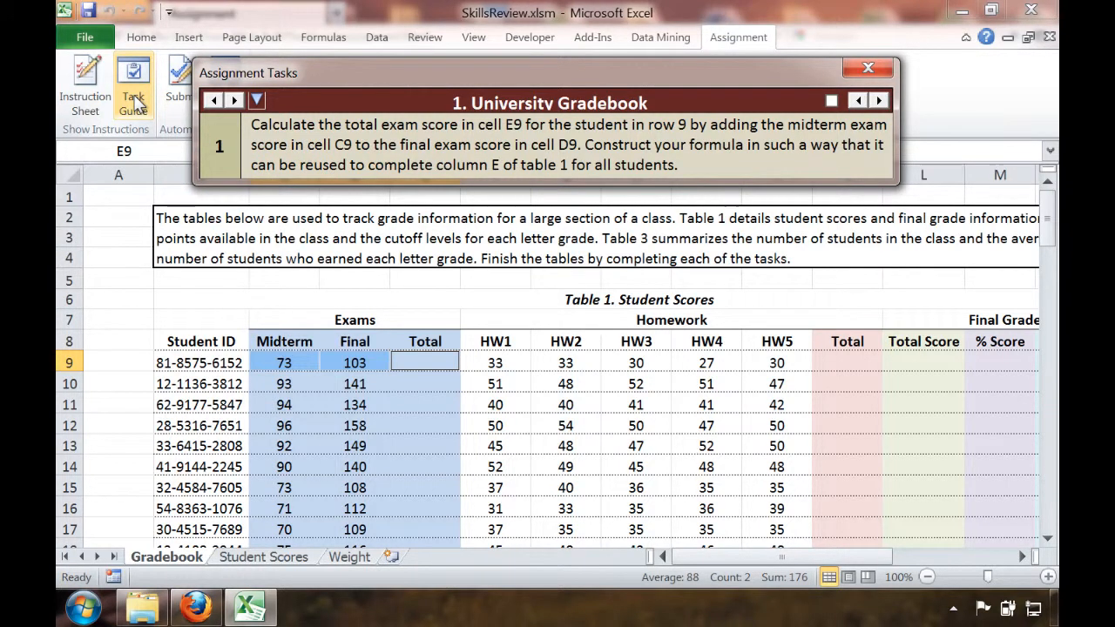
left_click_drag(350, 80, 275, 25)
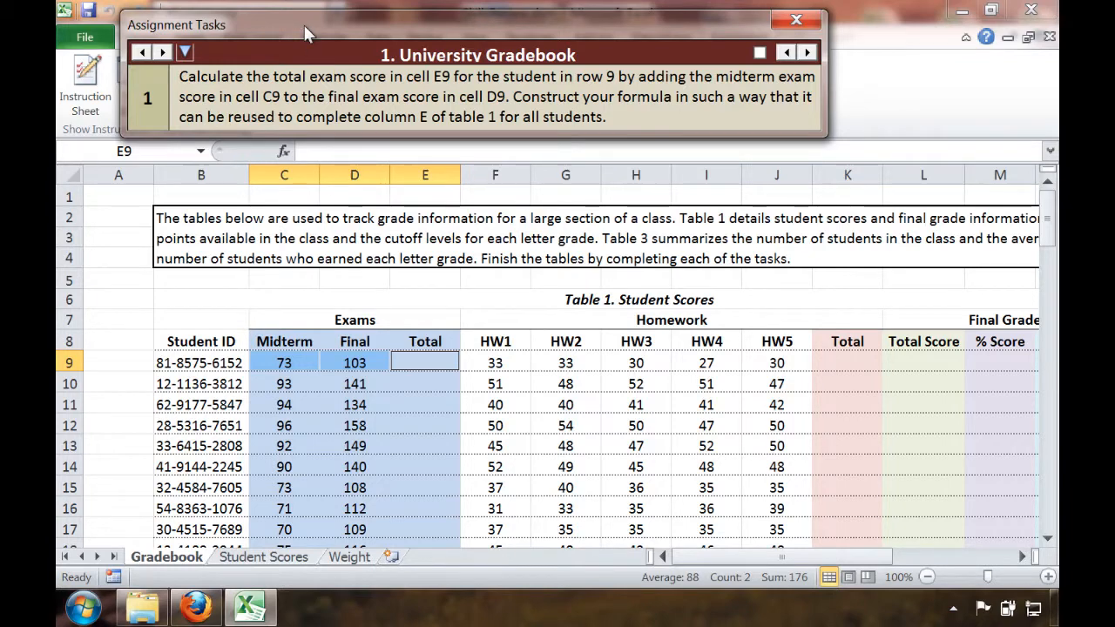
left_click_drag(303, 25, 351, 85)
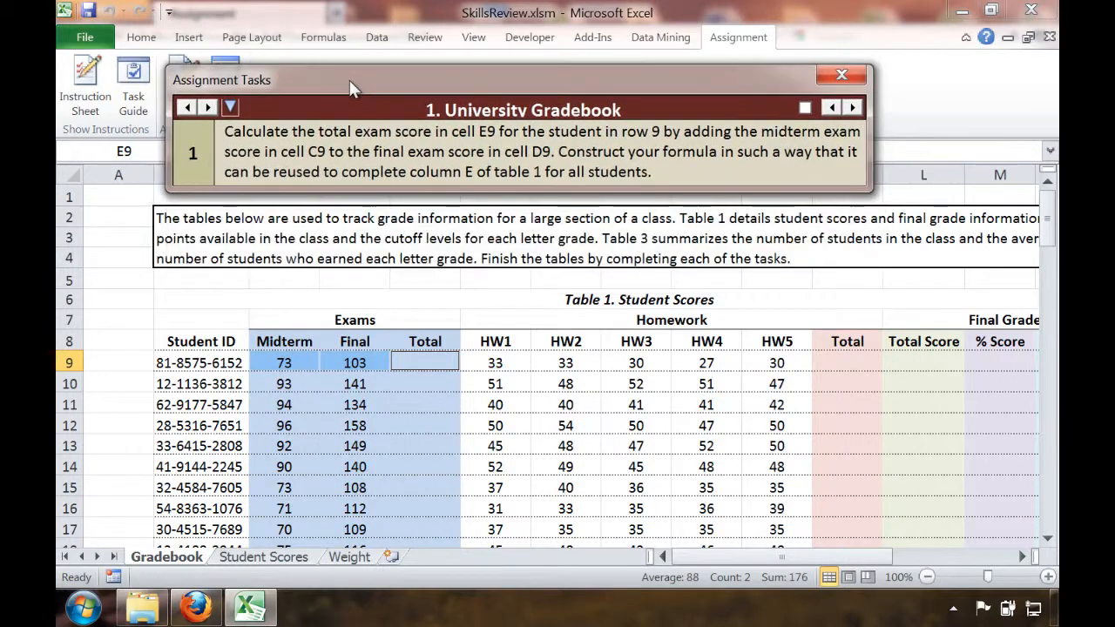
Calculate the first student's total exam score in cell E9 with the formula =C9+D9
left_click(425, 358)
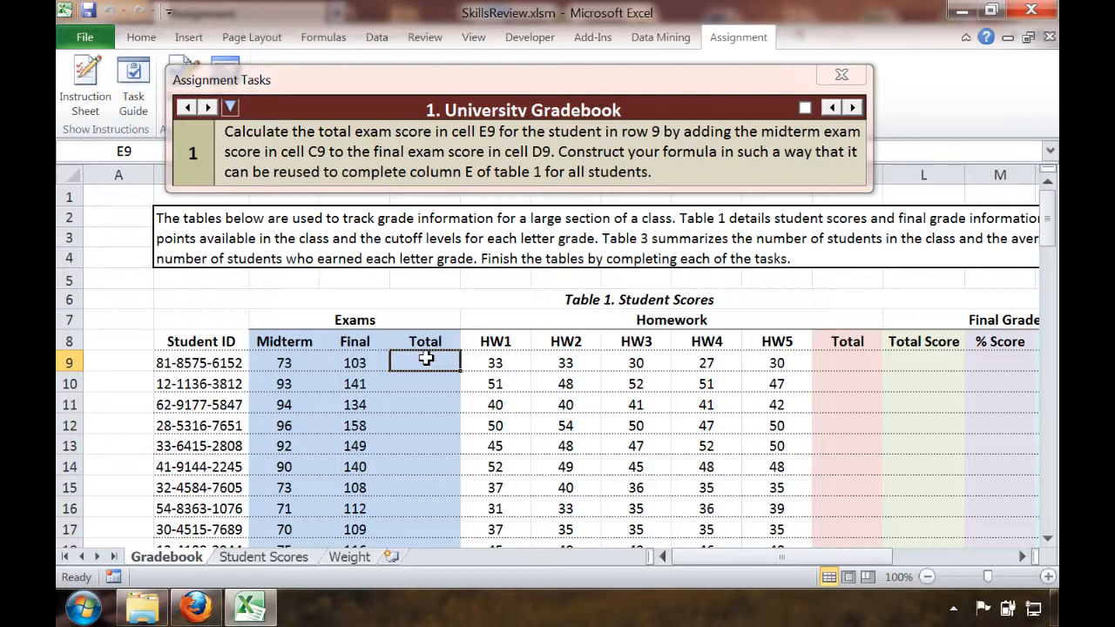
type("=")
key("Left")
key("Left")
key("Left")
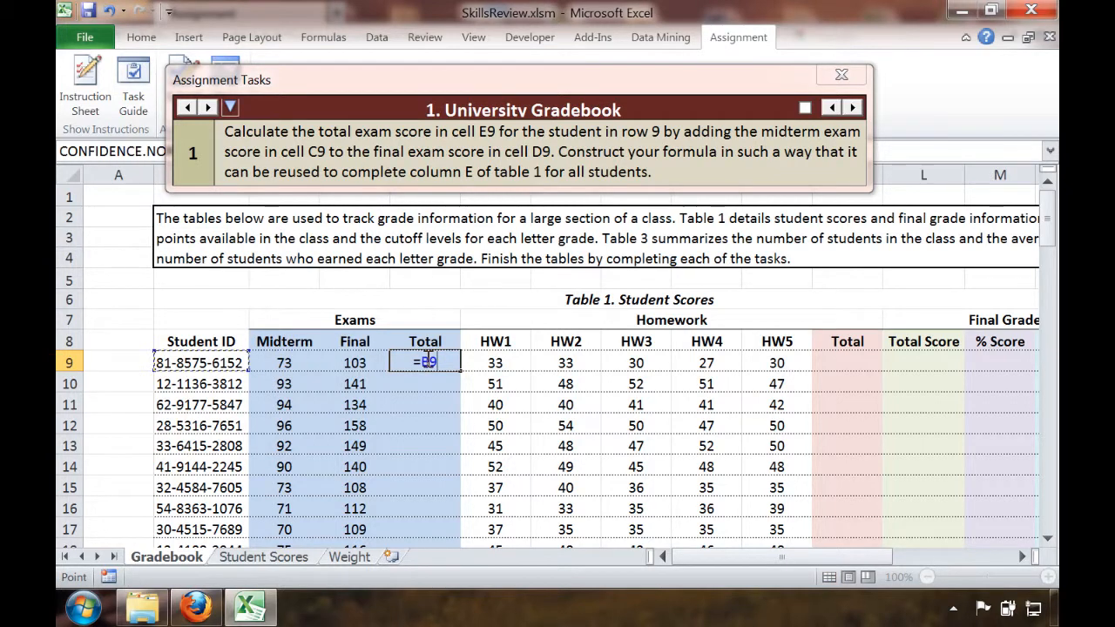
key("Right")
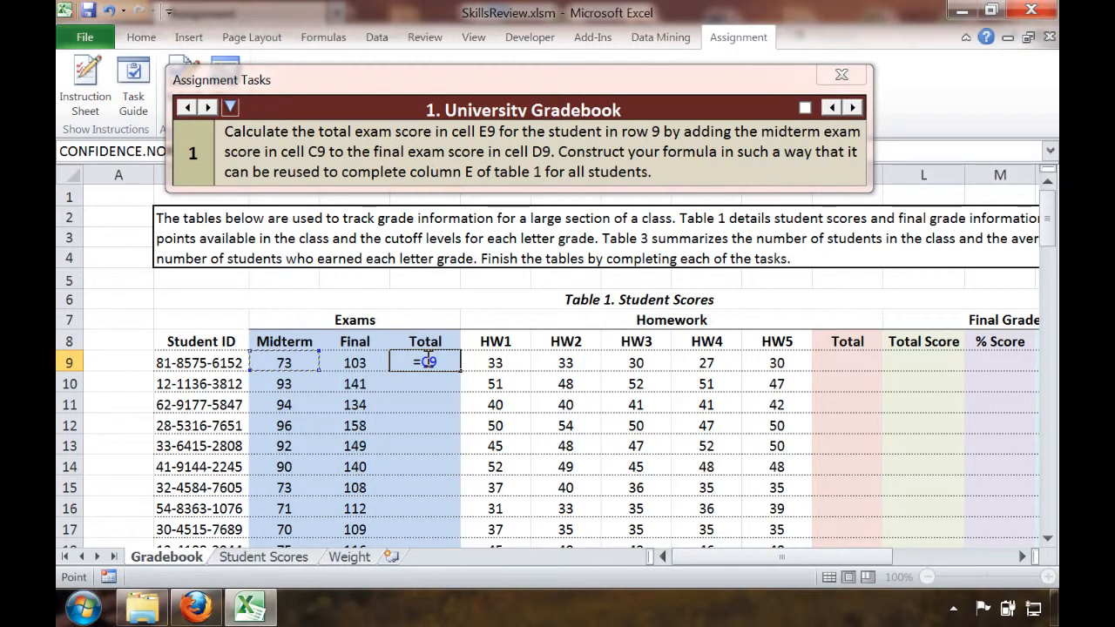
type("+")
key("Left")
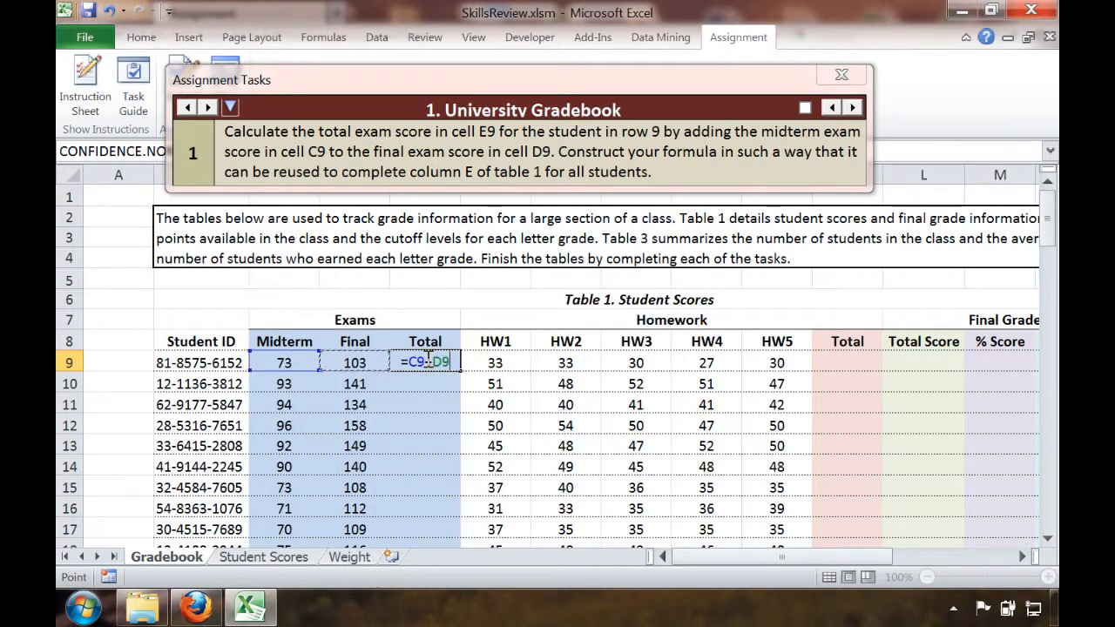
key("Return")
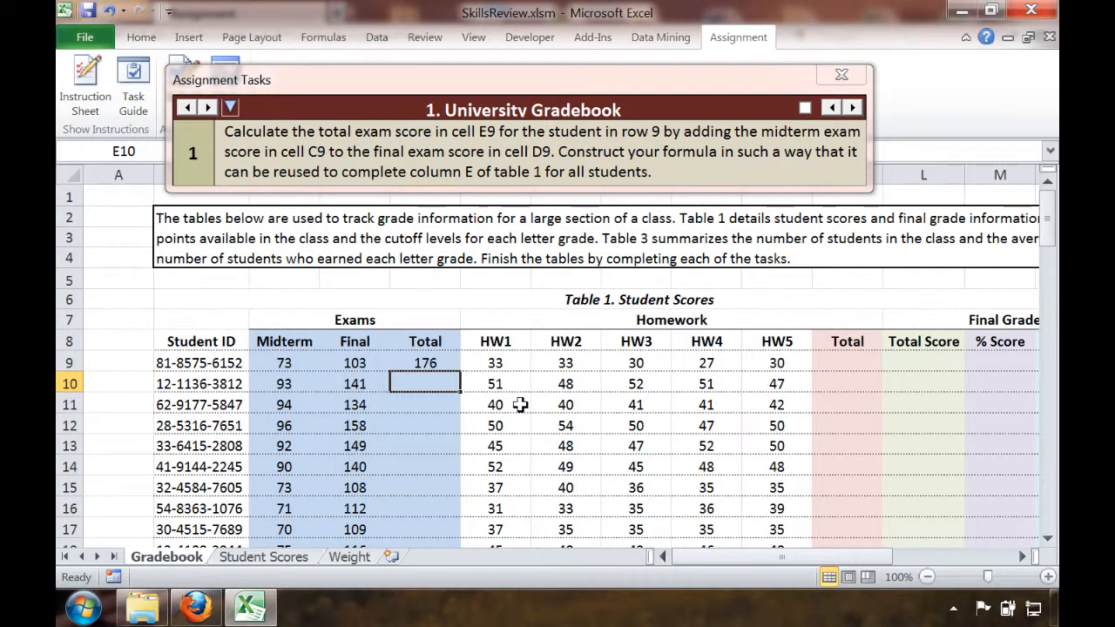
Check off task 1, advance the guide to task 2, and fill E9's formula down column E for all students
left_click_drag(415, 81, 439, 79)
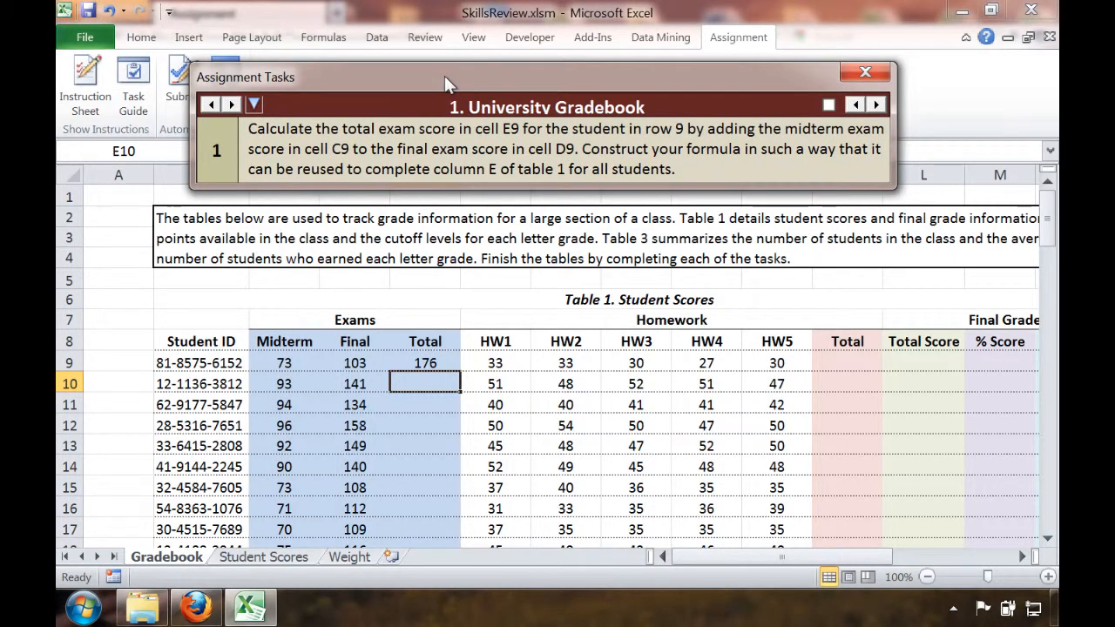
left_click(828, 105)
left_click(880, 105)
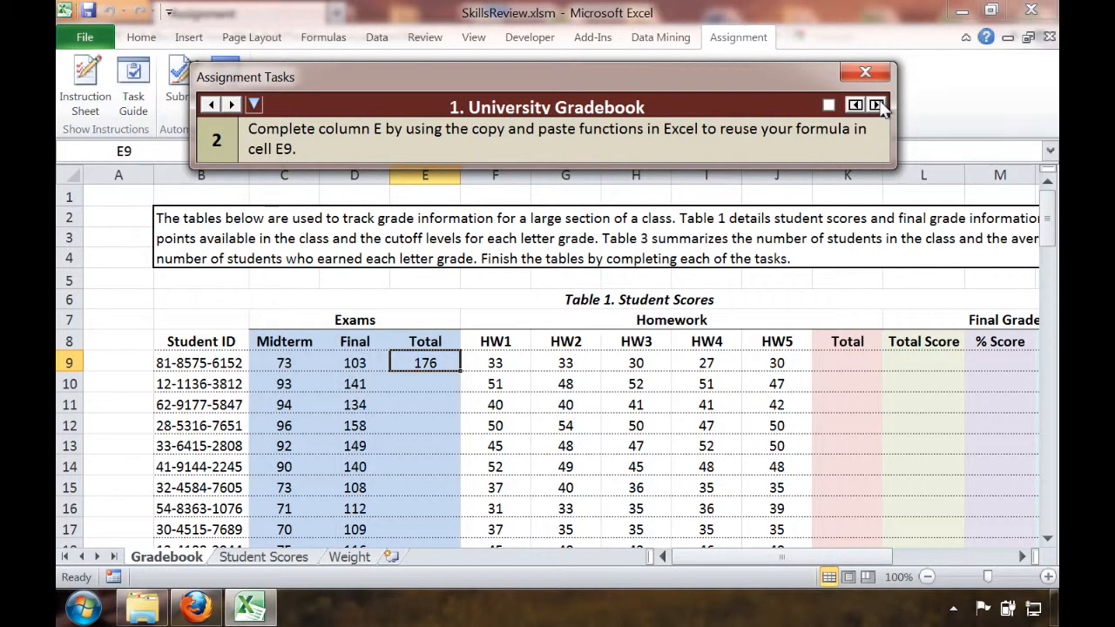
double_click(459, 370)
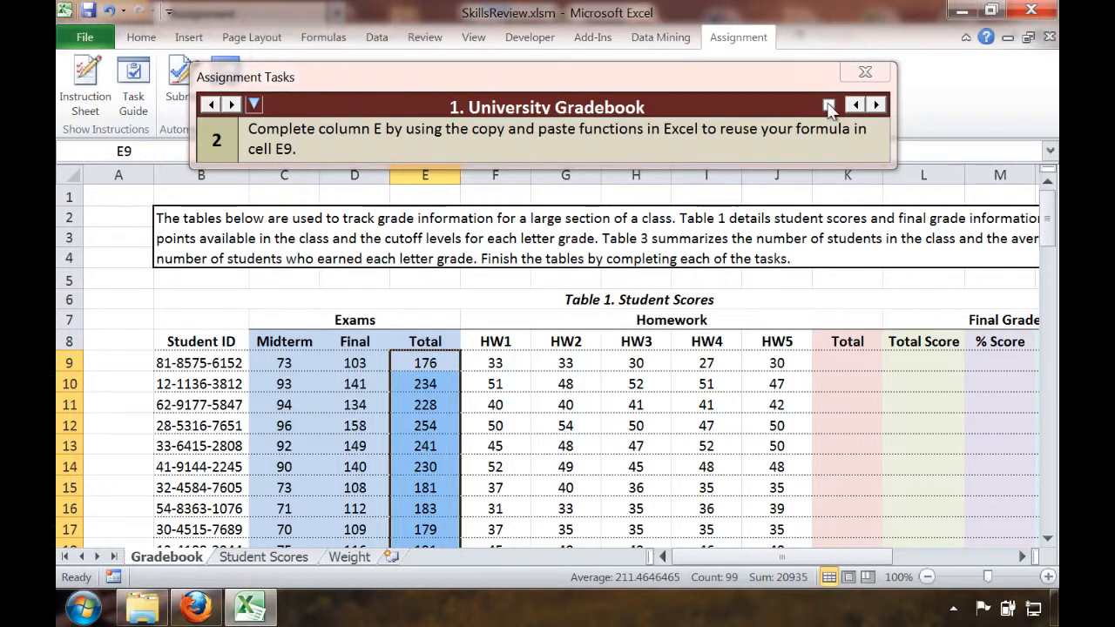
Page through the University Gradebook tasks from task 3 onward in the Task Guide, up to the first Student Scores task
left_click(876, 104)
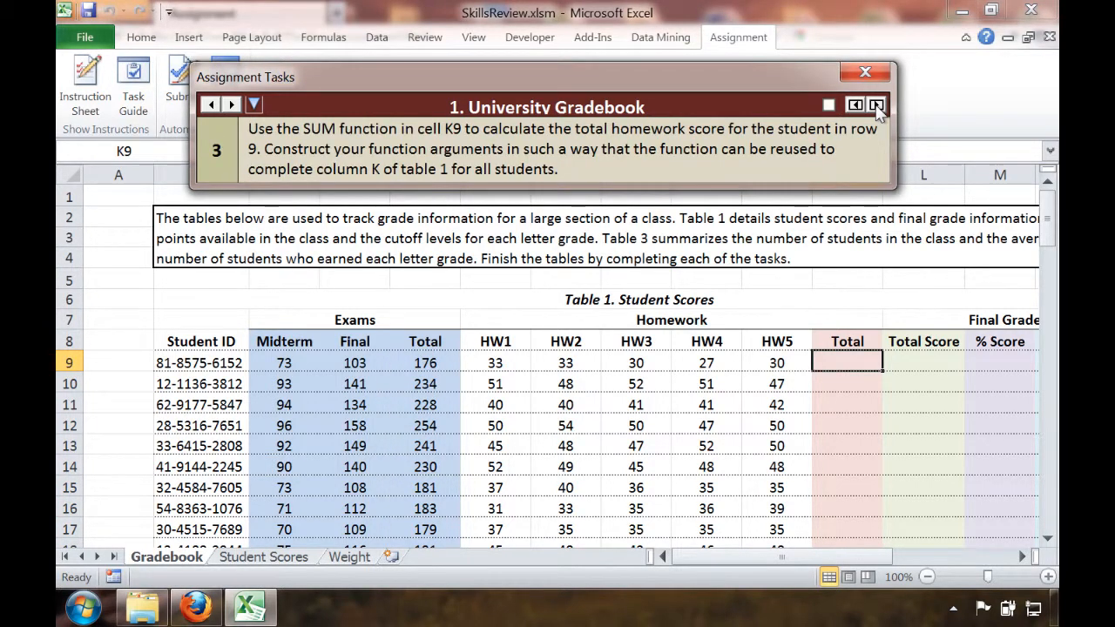
left_click(876, 105)
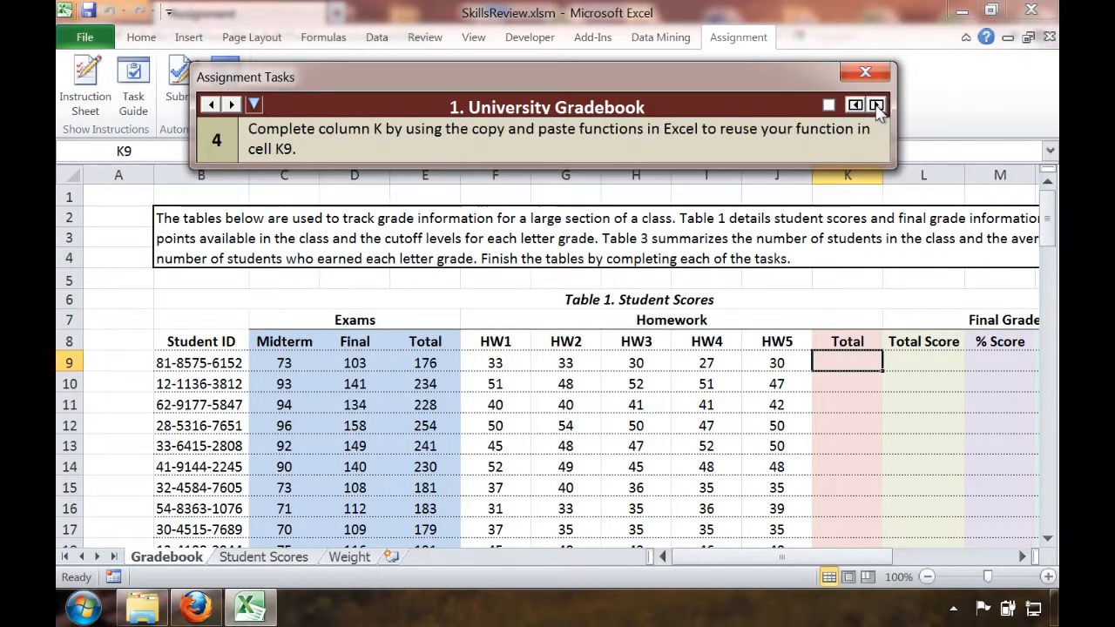
left_click(876, 105)
left_click(876, 104)
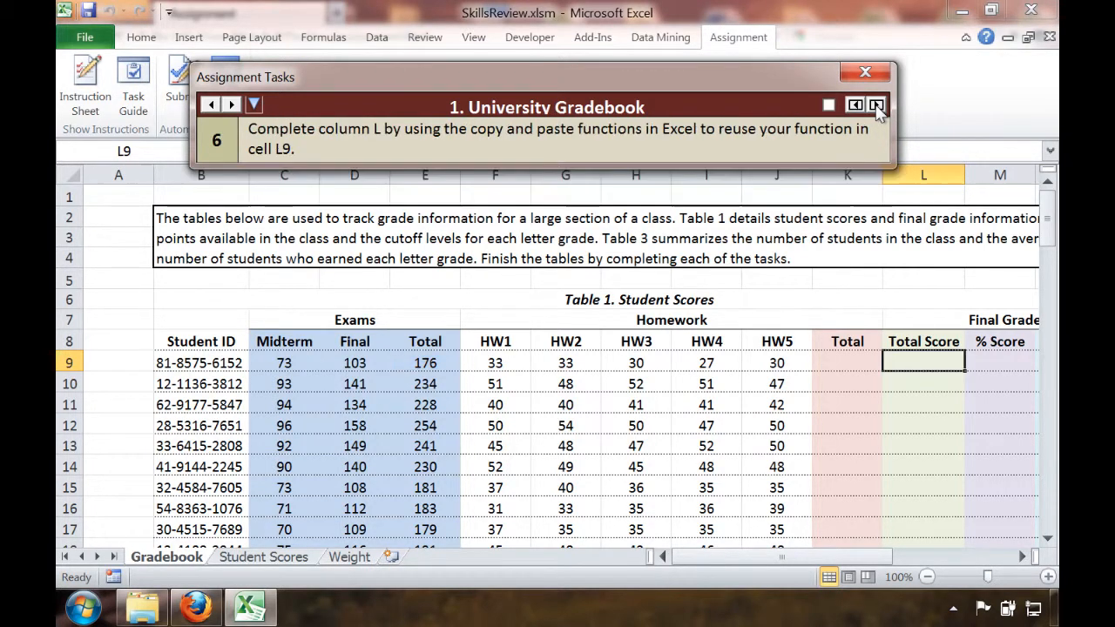
left_click(876, 105)
left_click(876, 104)
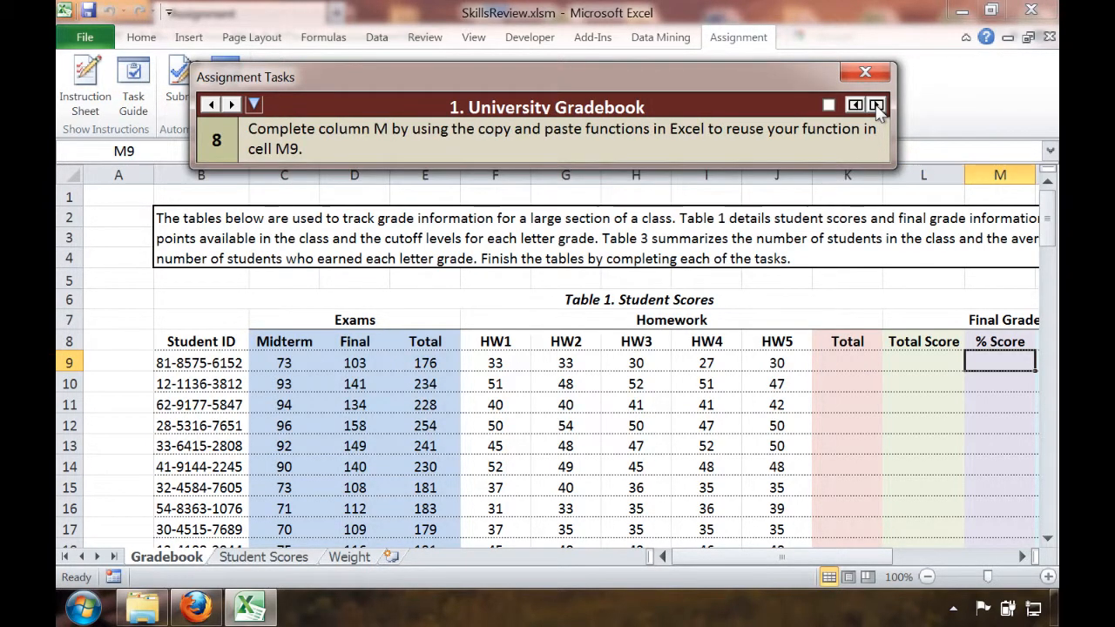
left_click(876, 104)
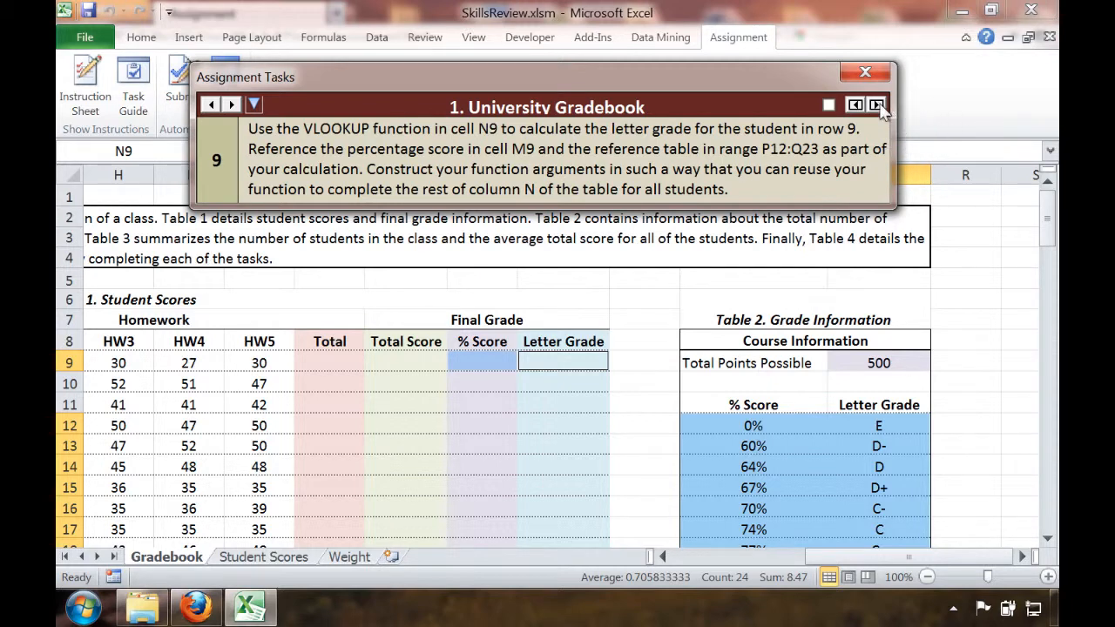
left_click(877, 105)
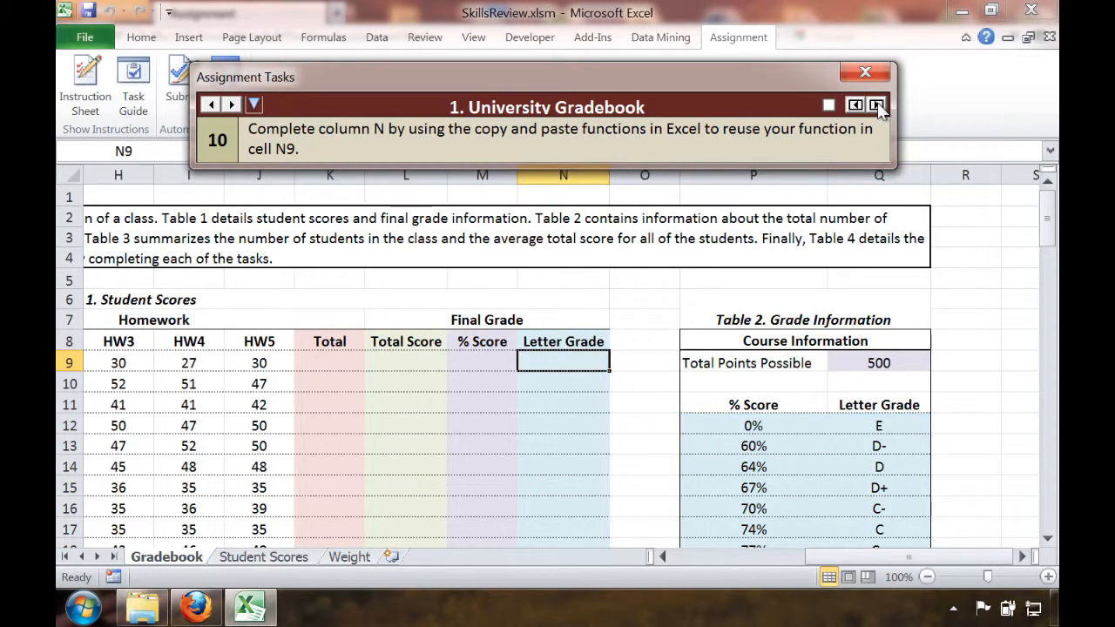
left_click(876, 104)
left_click(877, 104)
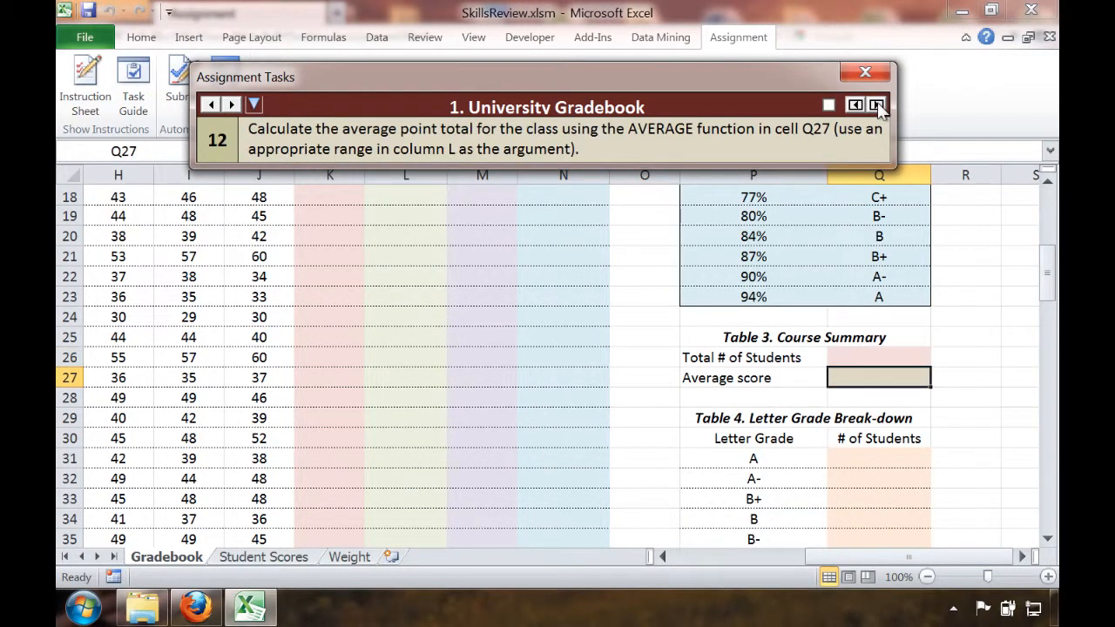
left_click(877, 104)
left_click(876, 104)
left_click(877, 105)
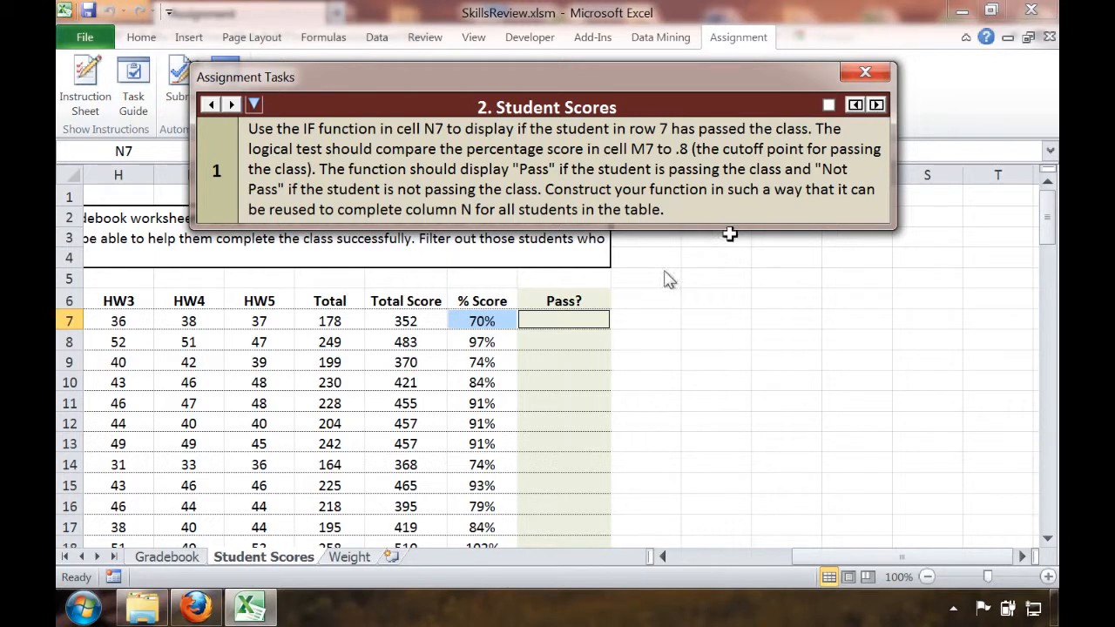
Review the remaining Student Scores tasks in the guide and step back toward the University Gradebook tasks
left_click(878, 106)
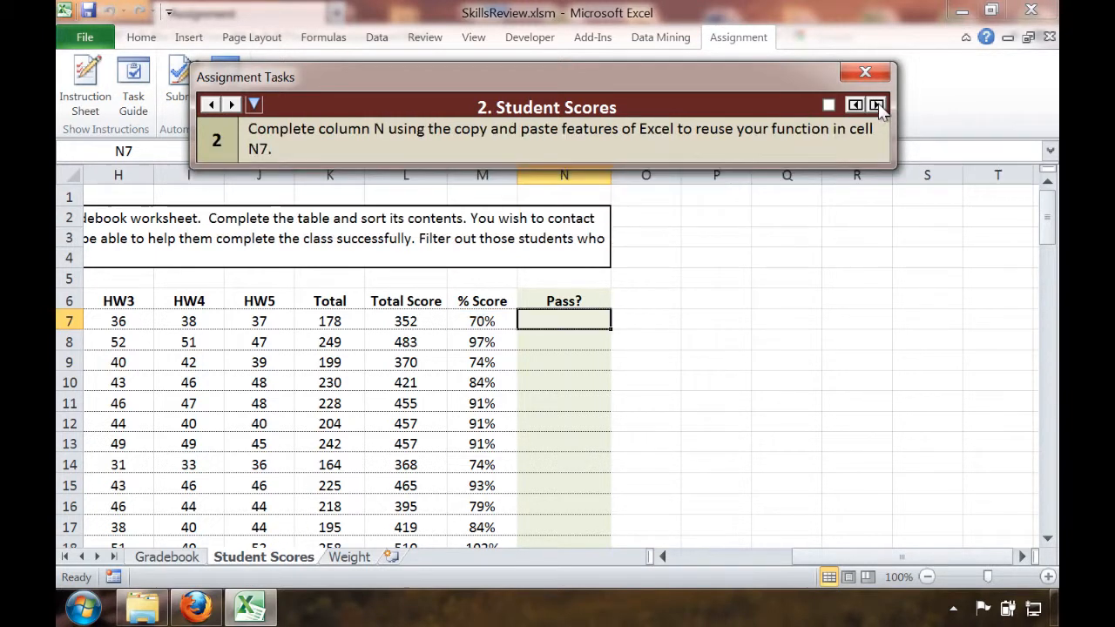
left_click(878, 107)
left_click(877, 106)
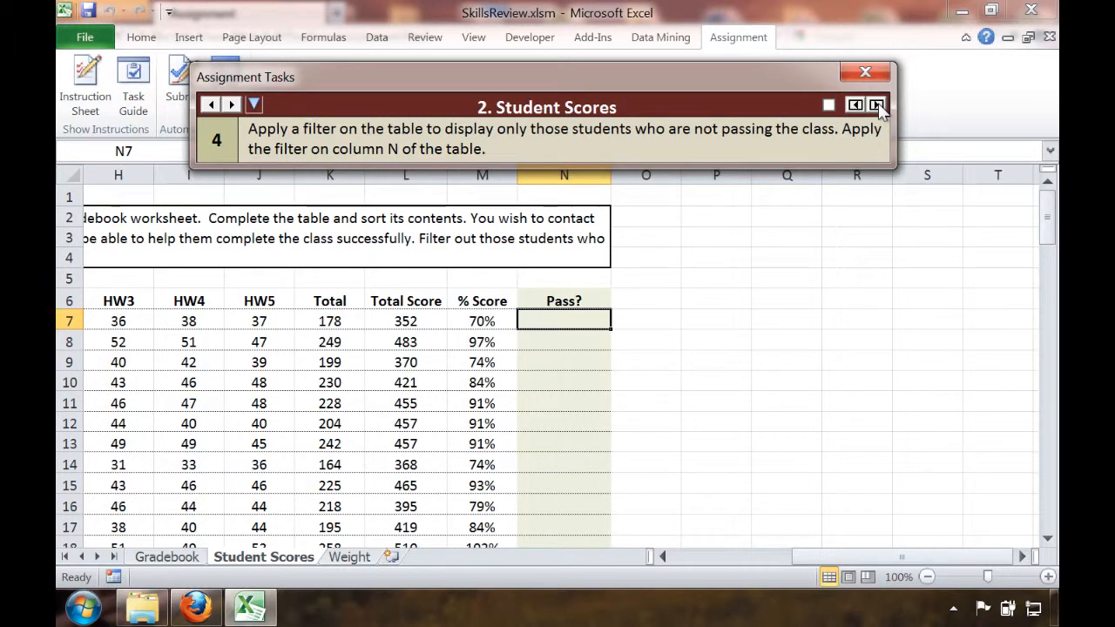
left_click(878, 107)
left_click(854, 105)
left_click(855, 105)
left_click(854, 105)
left_click(854, 105)
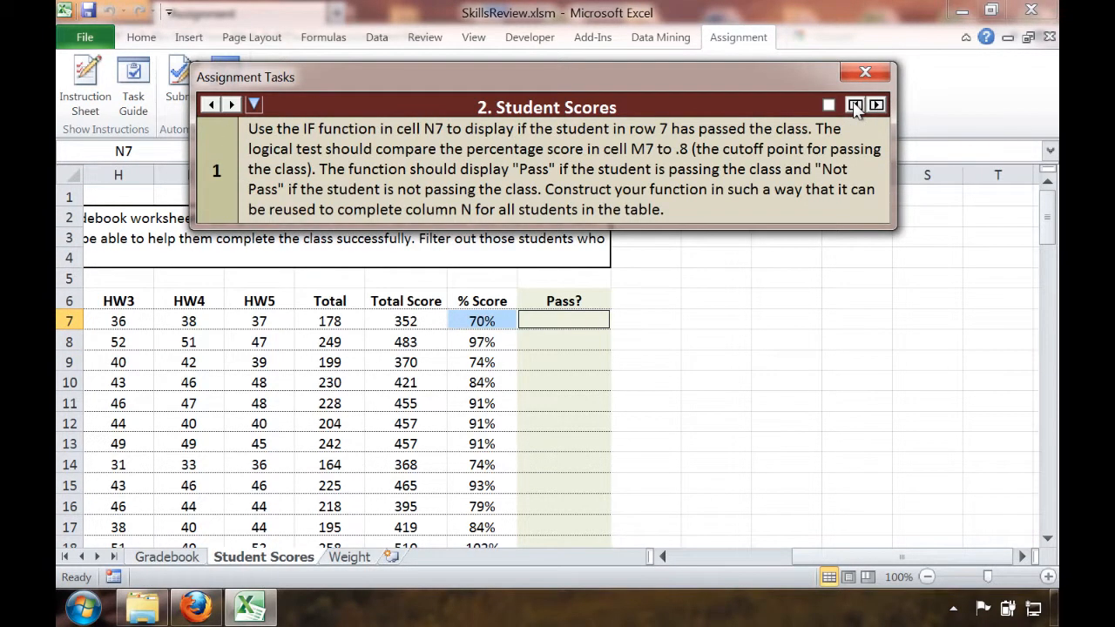
left_click(854, 105)
left_click(854, 106)
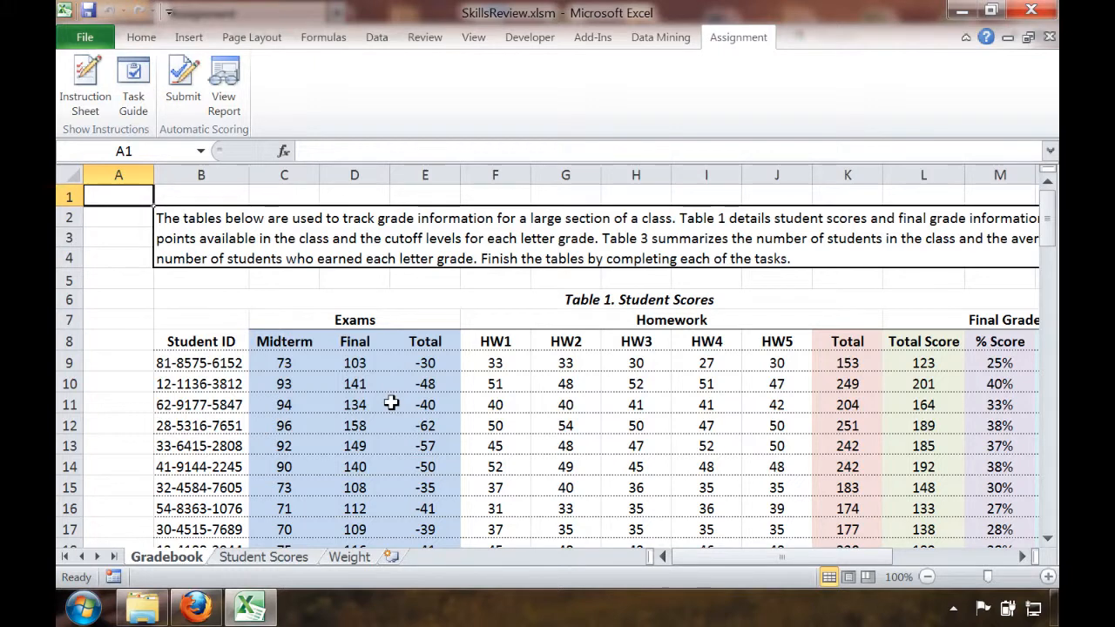
Examine the exam total formula in cell E9 and the midterm and final scores it references
key("Down")
key("Down")
key("Down")
key("Down")
key("Down")
key("Down")
key("Down")
key("Down")
key("Down")
key("Right")
key("Right")
key("Right")
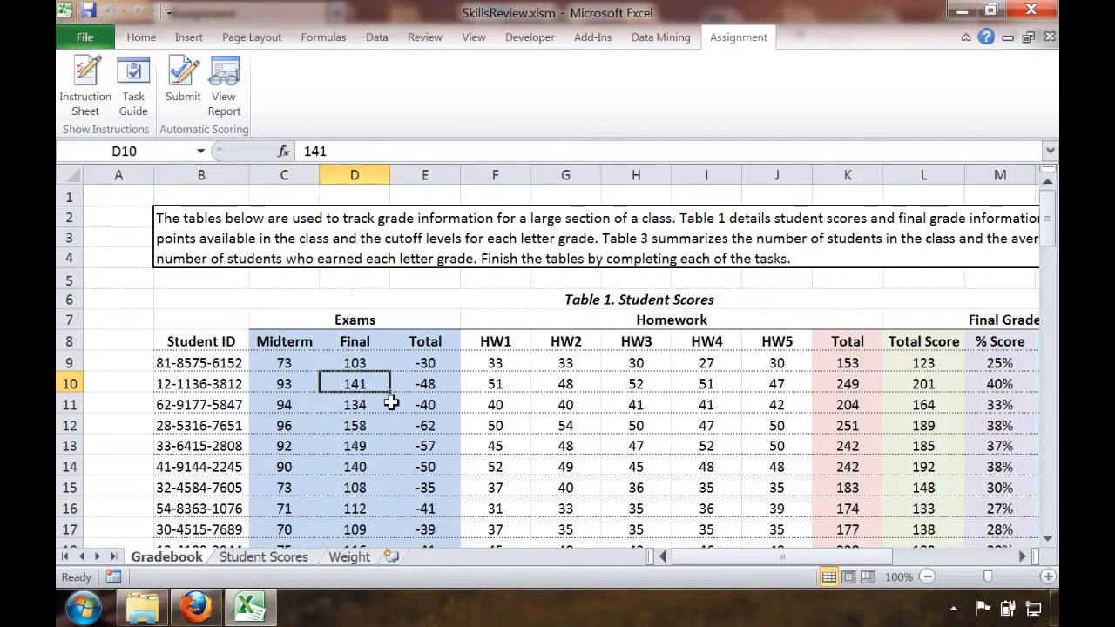
key("Right")
key("Up")
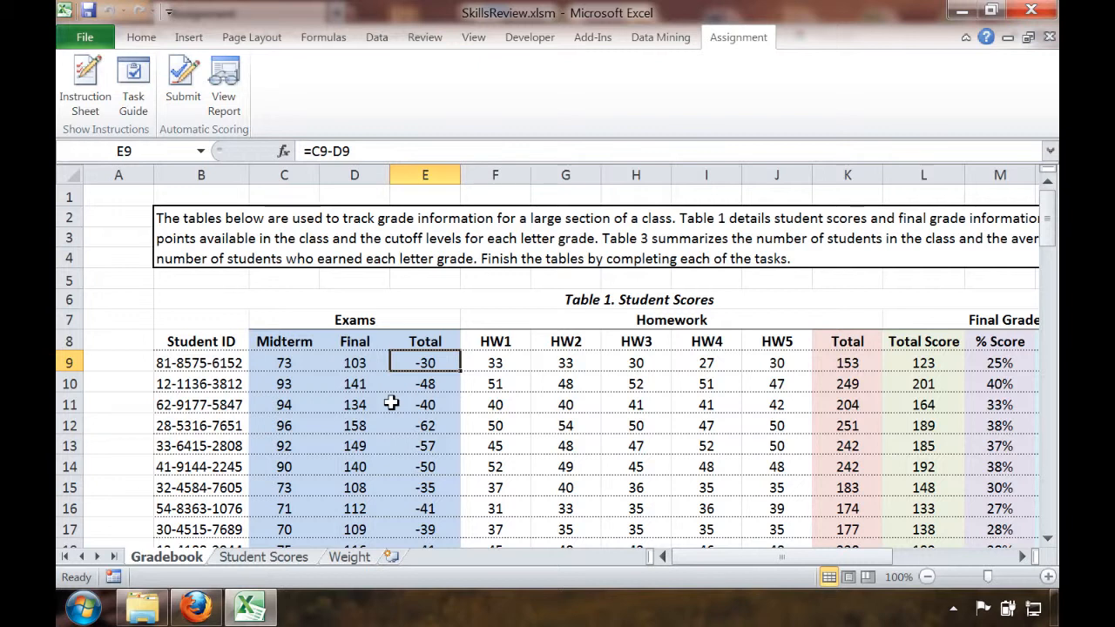
key("Left")
key("Left")
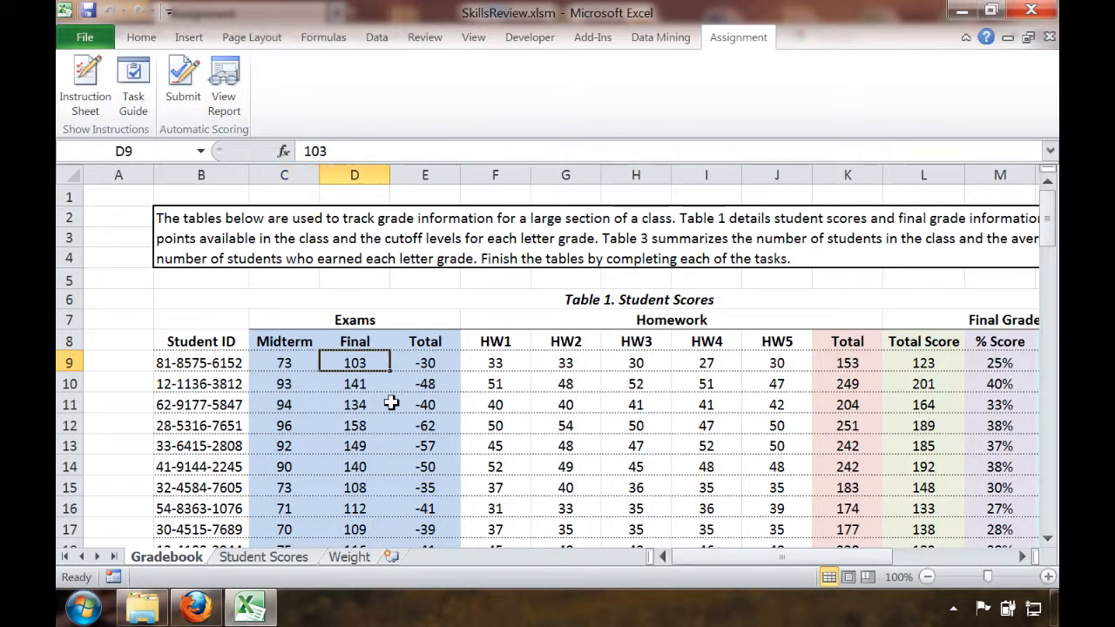
key("Right")
key("Right")
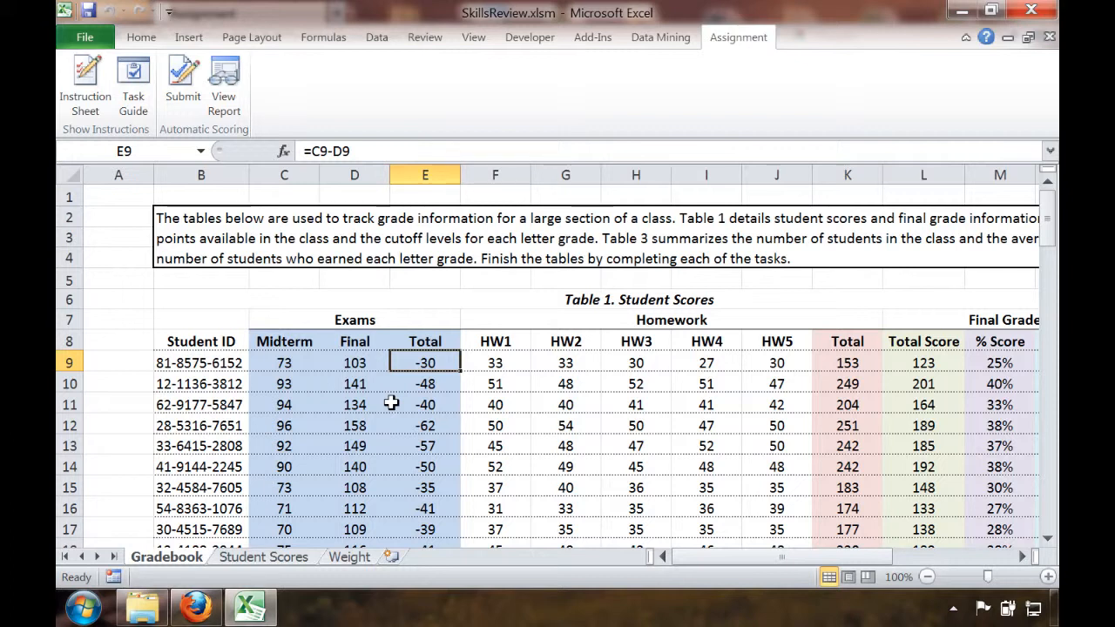
double_click(428, 360)
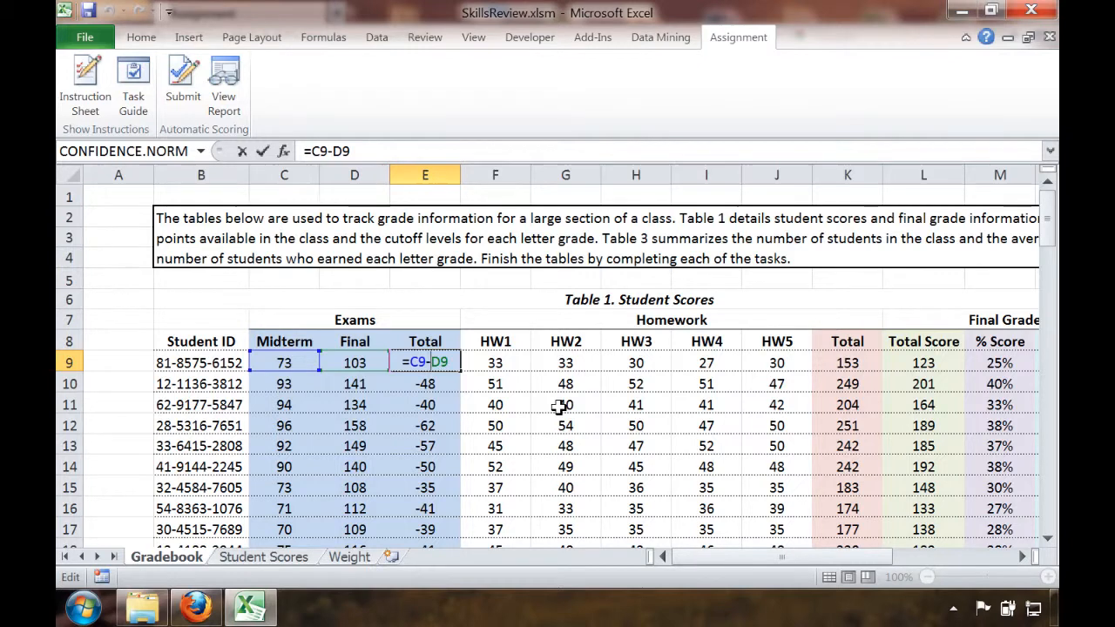
key("Return")
key("Up")
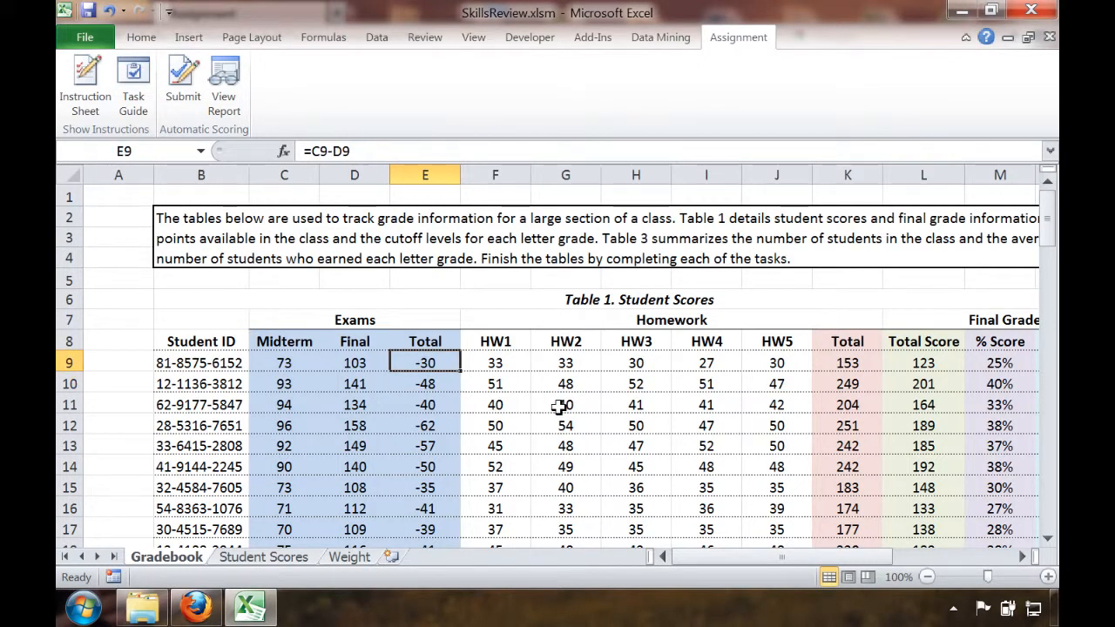
Examine the row 9 formulas for homework total, total score, percentage score and letter grade in columns K to N
key("Right")
key("Right")
key("Right")
key("Right")
key("Right")
key("Right")
key("Right")
key("Right")
key("Right")
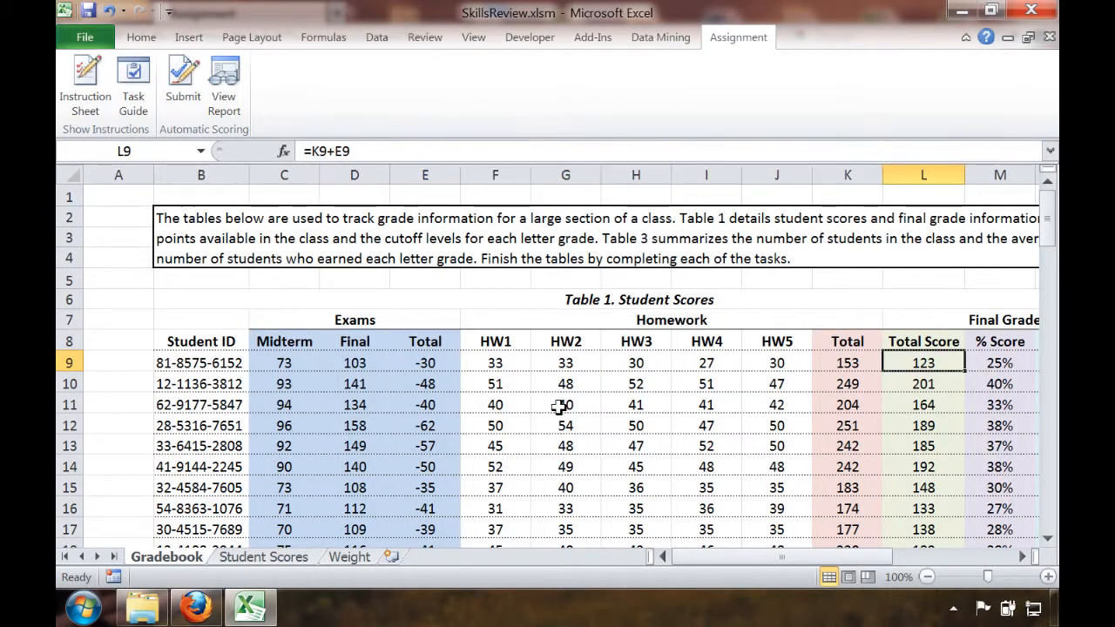
key("Left")
key("Left")
key("Left")
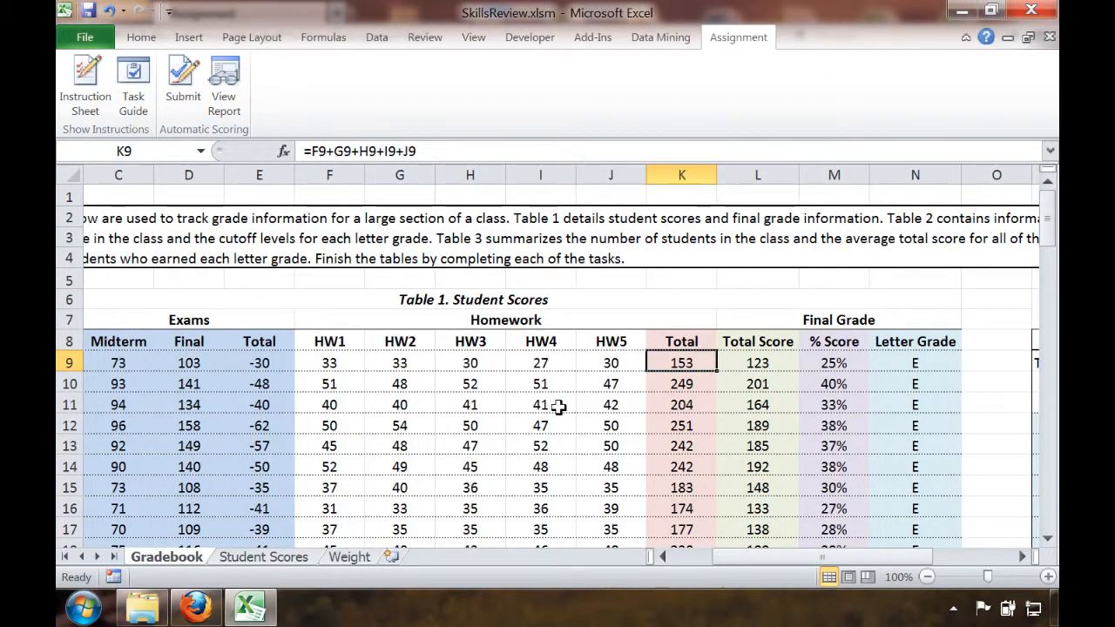
key("Right")
key("Right")
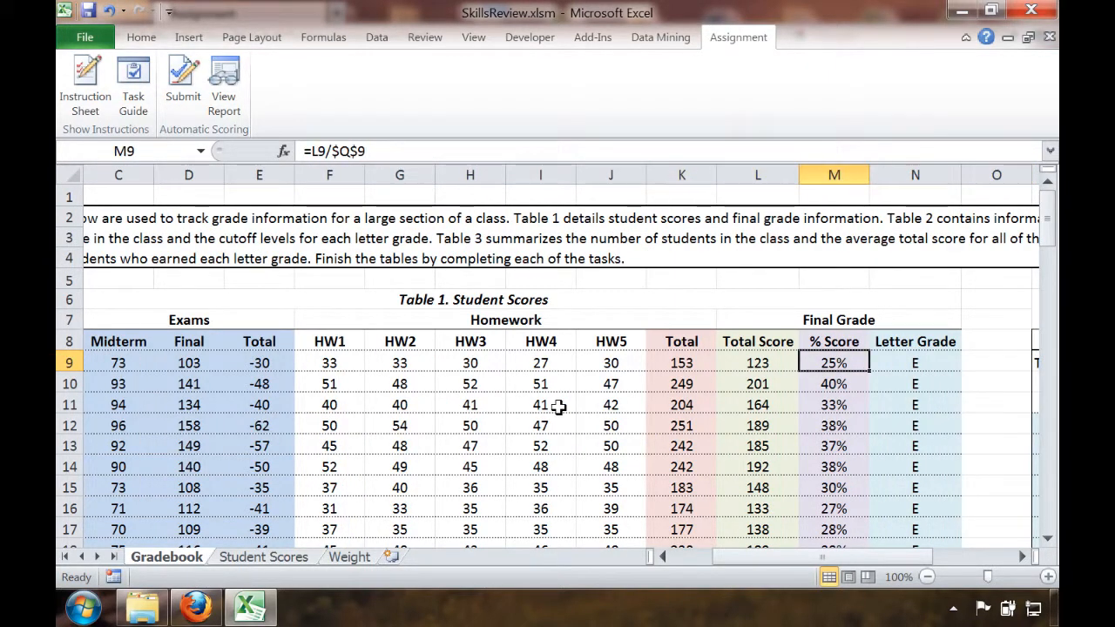
key("Right")
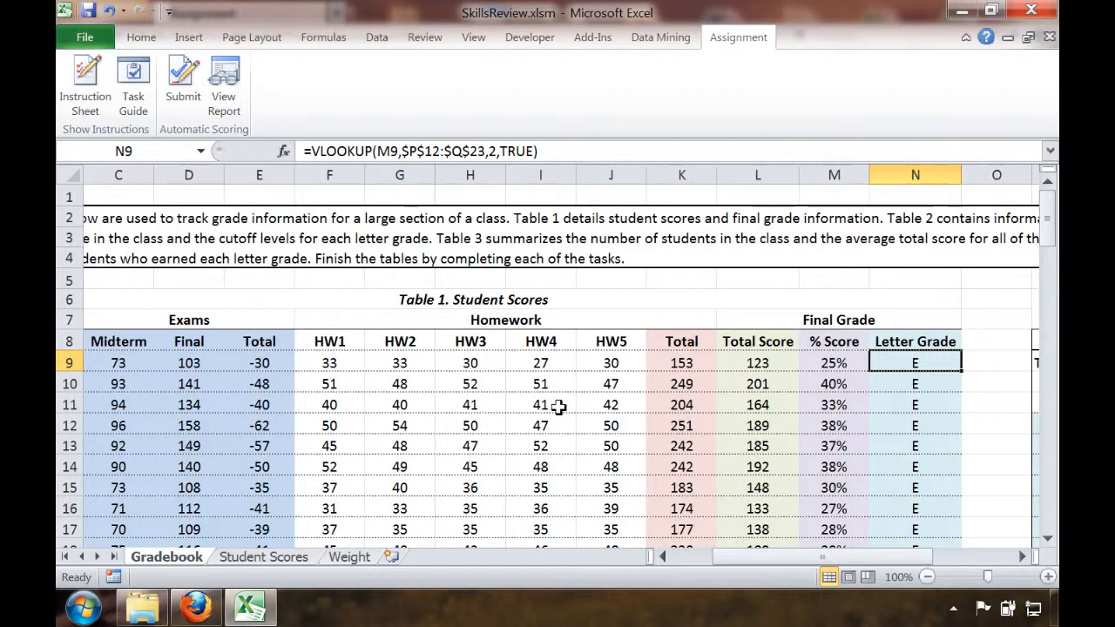
key("Left")
key("Left")
key("Left")
key("Left")
key("Right")
key("Right")
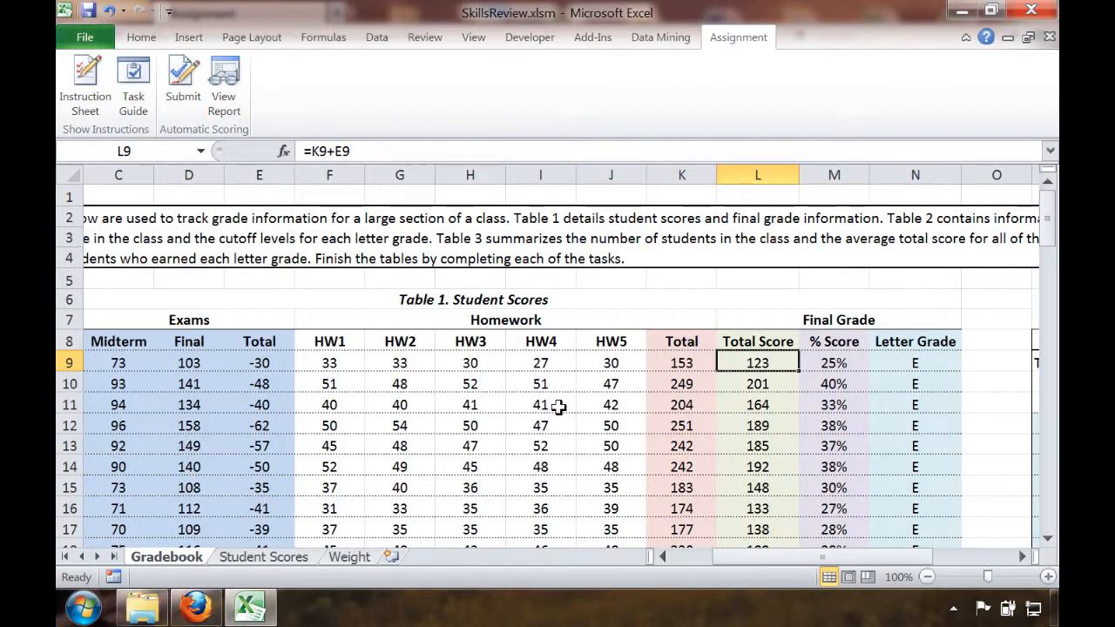
key("Right")
key("Right")
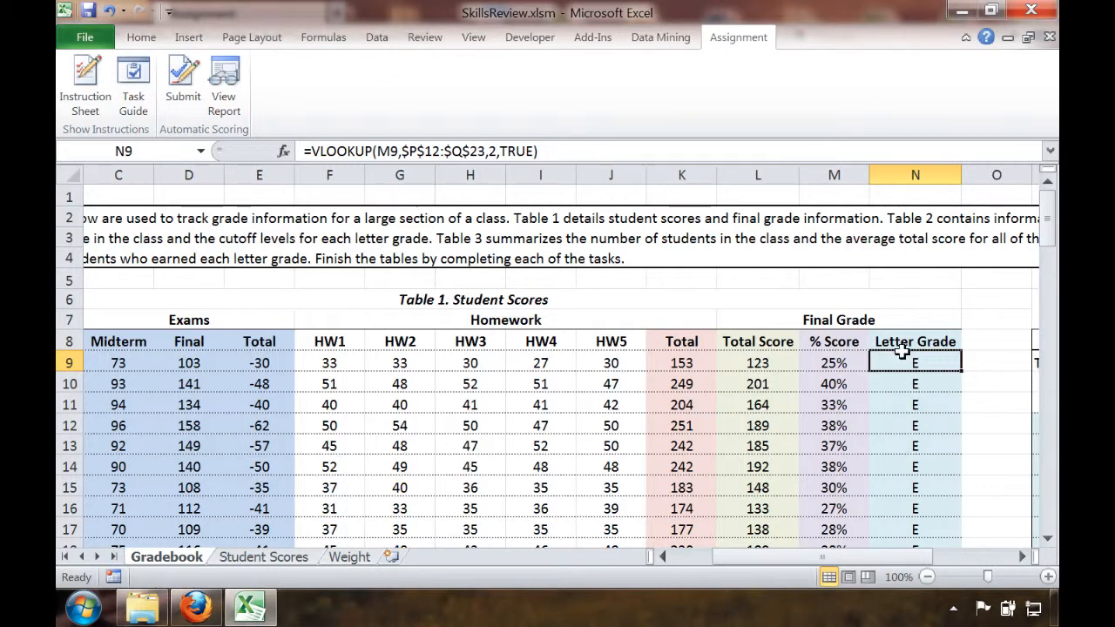
Inspect the homework total formula in cell K9 and compare it with the formulas below it in column K
left_click(692, 357)
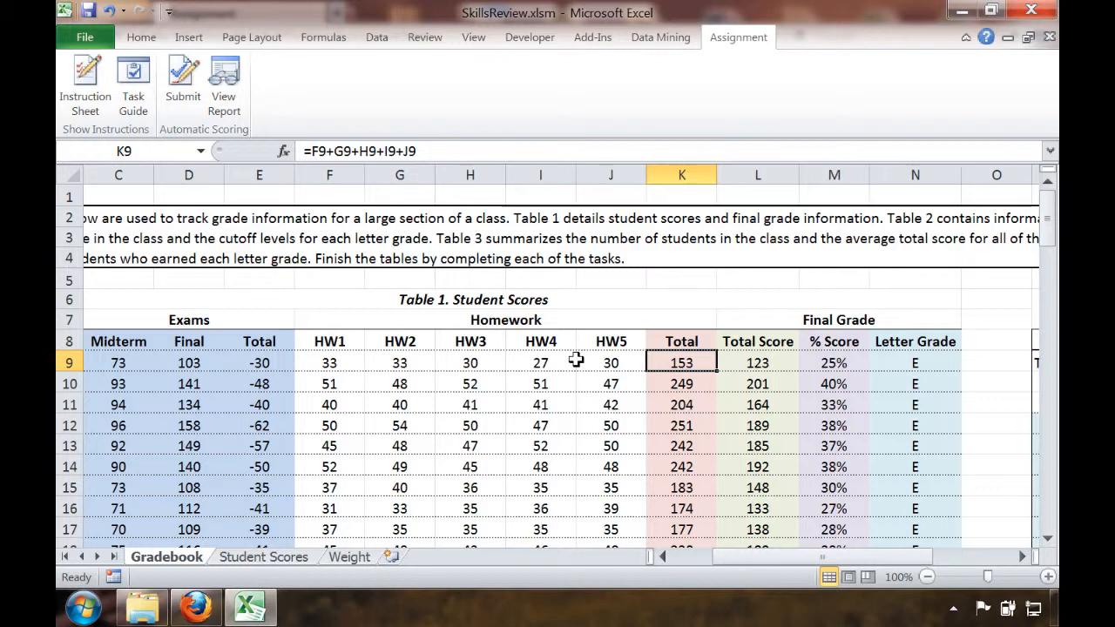
double_click(662, 363)
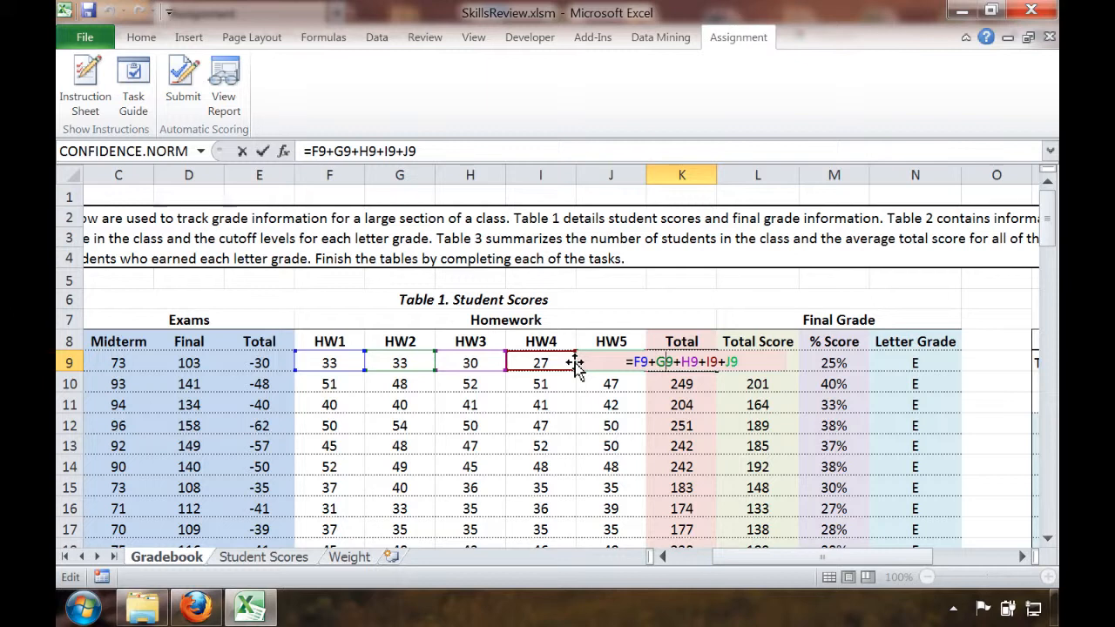
key("Return")
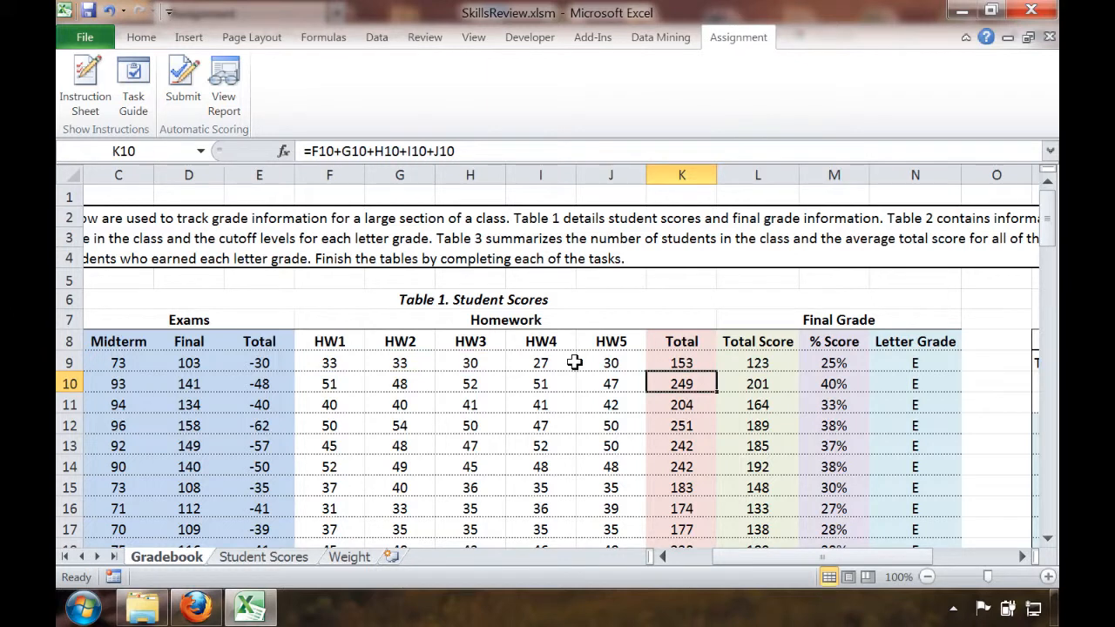
key("Up")
key("Down")
key("Down")
key("Down")
key("Down")
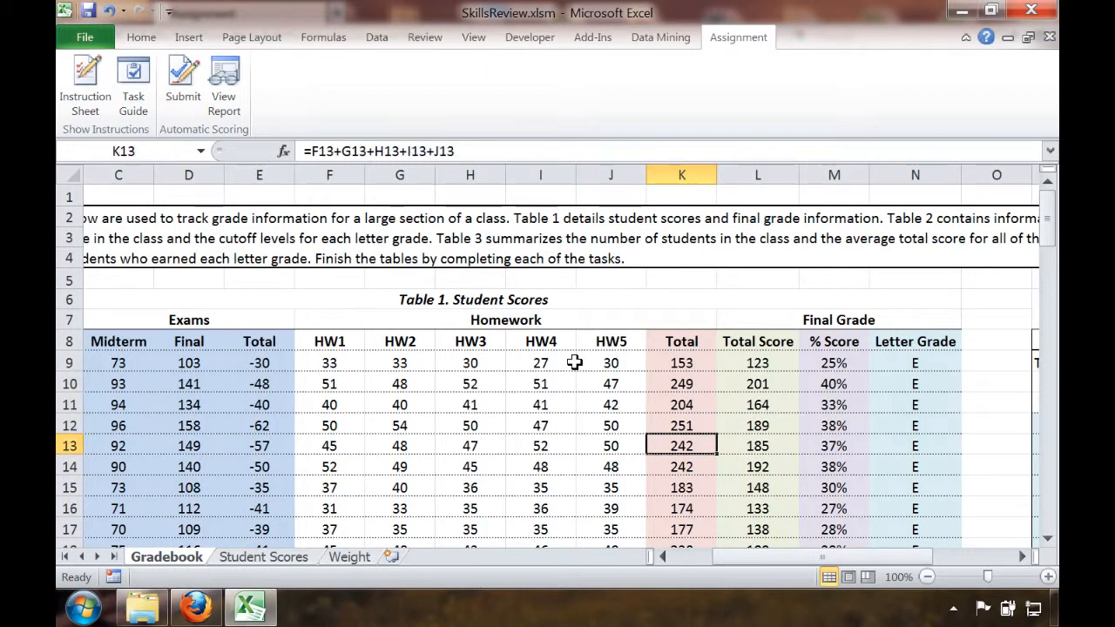
Look through the Grade Information, Course Summary and Letter Grade Break-down tables beside the student scores
key("Right")
key("Right")
key("Right")
key("Right")
key("Right")
key("Down")
key("Down")
key("Down")
key("Down")
key("Down")
key("Down")
key("Down")
key("Down")
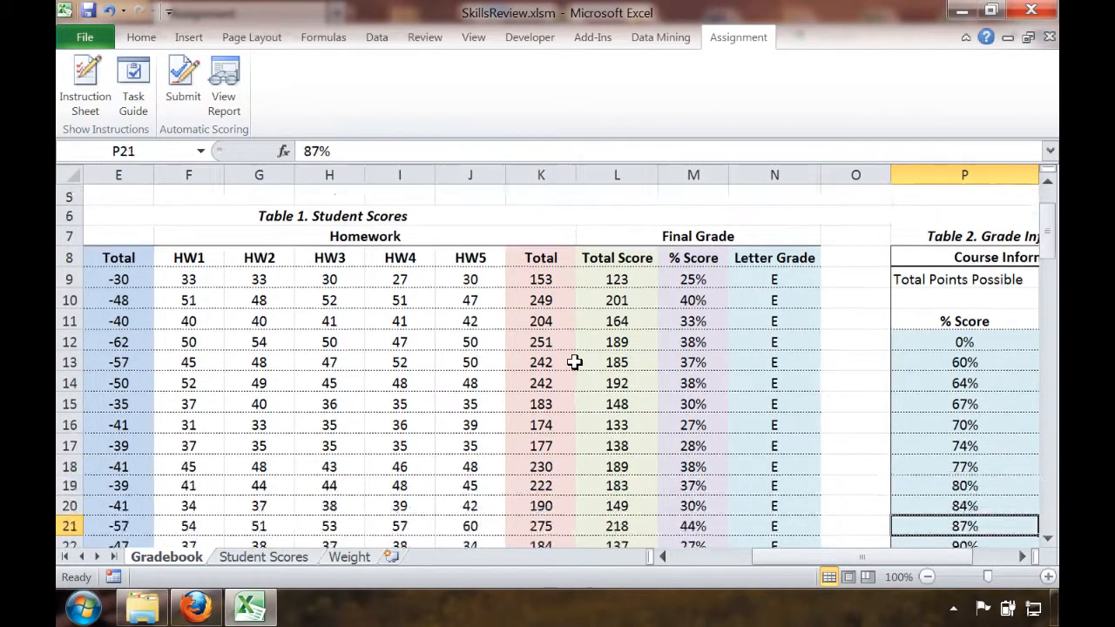
key("Down")
key("Down")
key("Down")
key("Down")
key("Down")
key("Down")
key("Down")
key("Down")
key("Down")
key("Down")
key("Down")
key("Down")
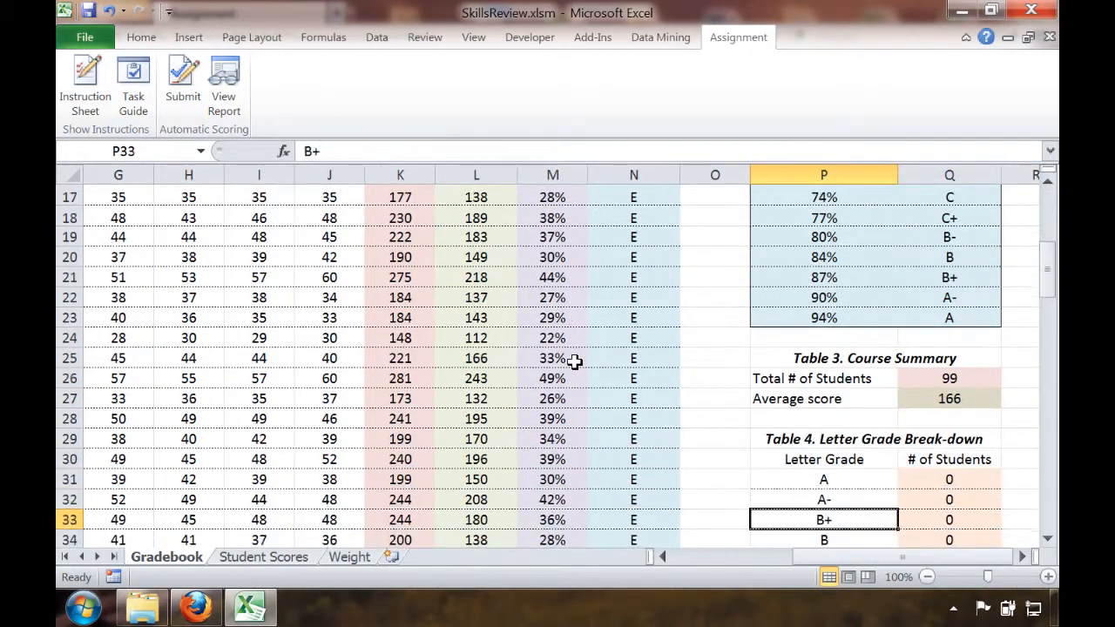
key("Down")
key("Down")
key("Down")
key("Down")
key("Down")
key("Down")
key("Down")
key("Down")
key("Down")
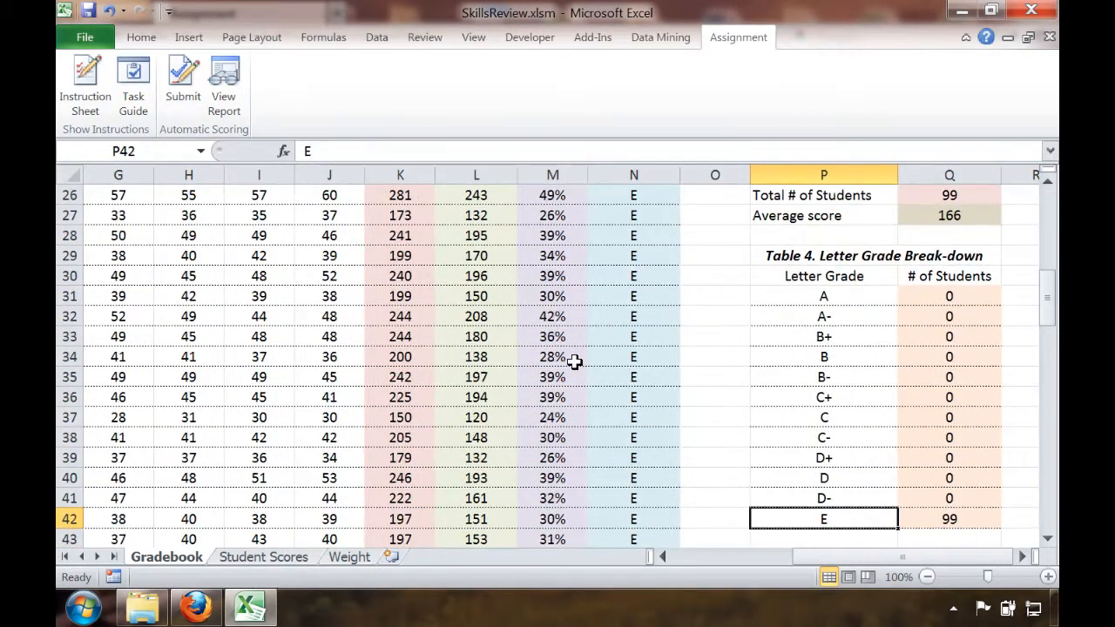
Review the grade rows of the Letter Grade Break-down table and return to cell A1
key("Down")
key("Up")
key("Up")
key("Up")
key("Up")
key("Up")
key("Up")
key("Up")
key("Up")
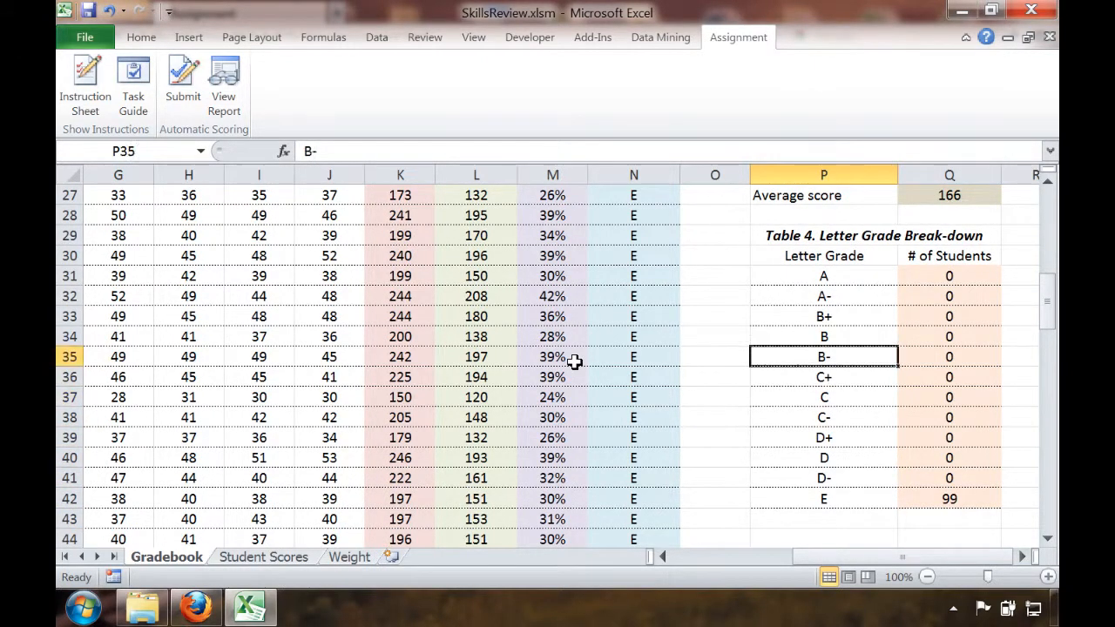
key("Up")
key("Up")
key("Up")
key("Up")
key("Up")
key("Up")
key("Down")
key("Down")
key("Down")
key("Down")
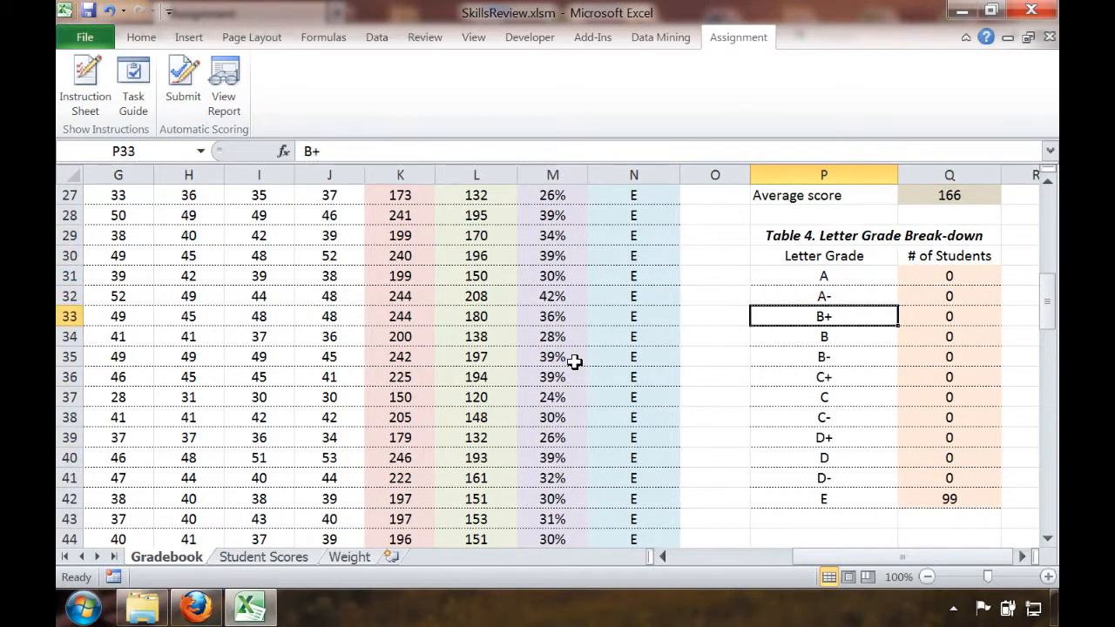
key("Down")
key("Down")
key("Down")
key("Down")
key("Up")
key("Up")
key("Up")
key("Up")
key("Up")
key("Up")
key("Up")
key("Up")
key("Up")
key("Up")
key("Left")
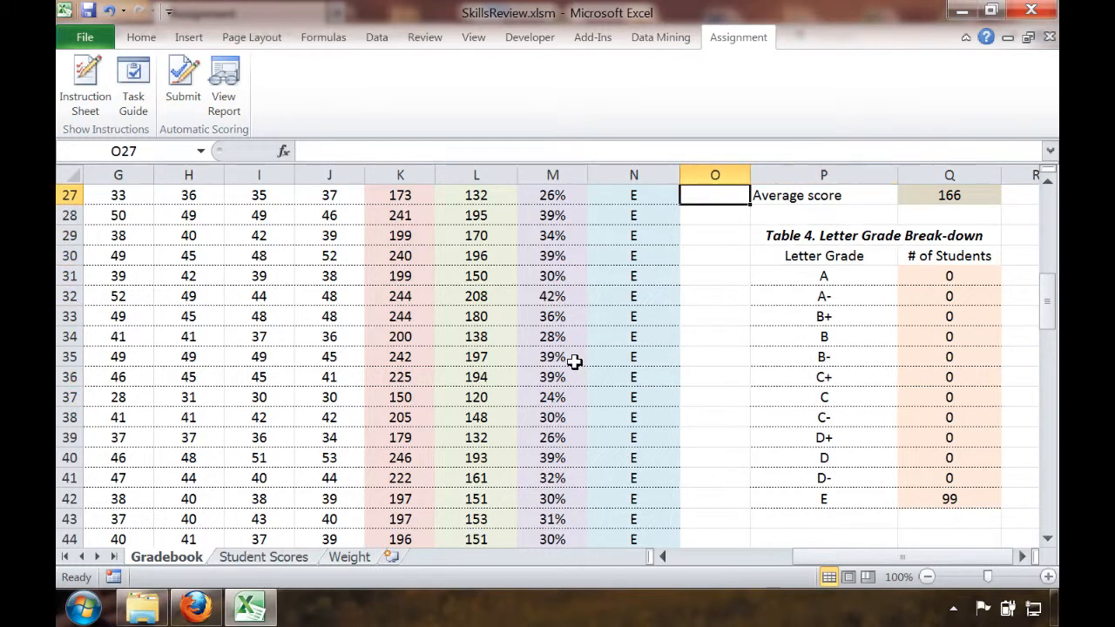
key("Left")
key("Left")
key("Left")
key("Left")
key("Left")
key("Left")
key("Left")
key("Left")
key("Left")
key("Left")
key("Left")
key("Left")
key("Left")
key("Left")
key("ctrl+Home")
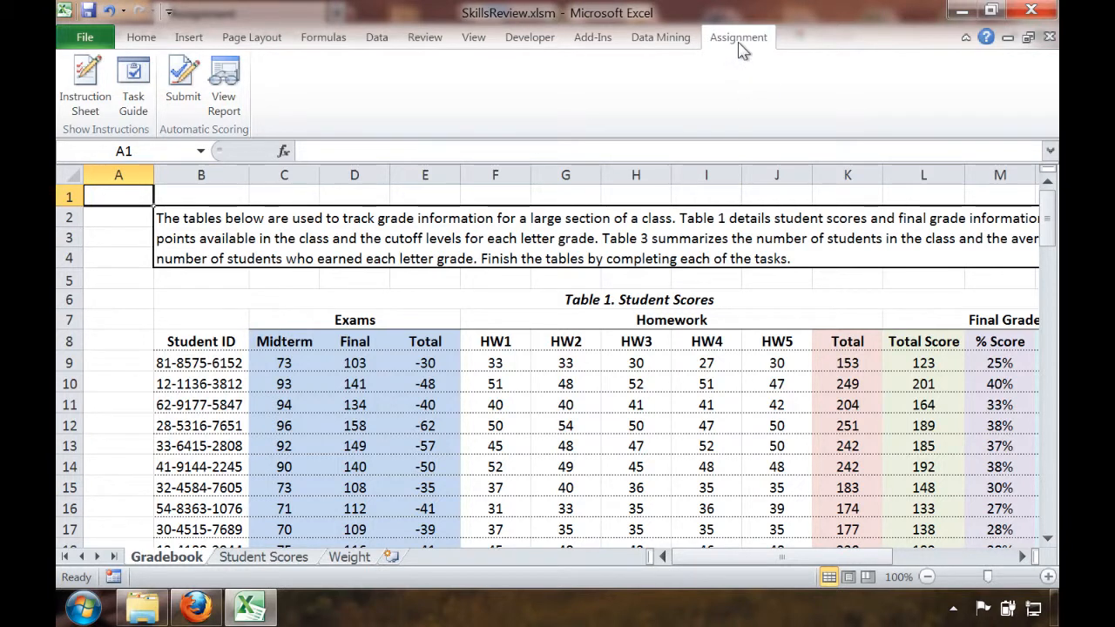
Submit the assignment for automatic scoring despite the missing pie chart, using the account's e-mail and password
left_click(185, 96)
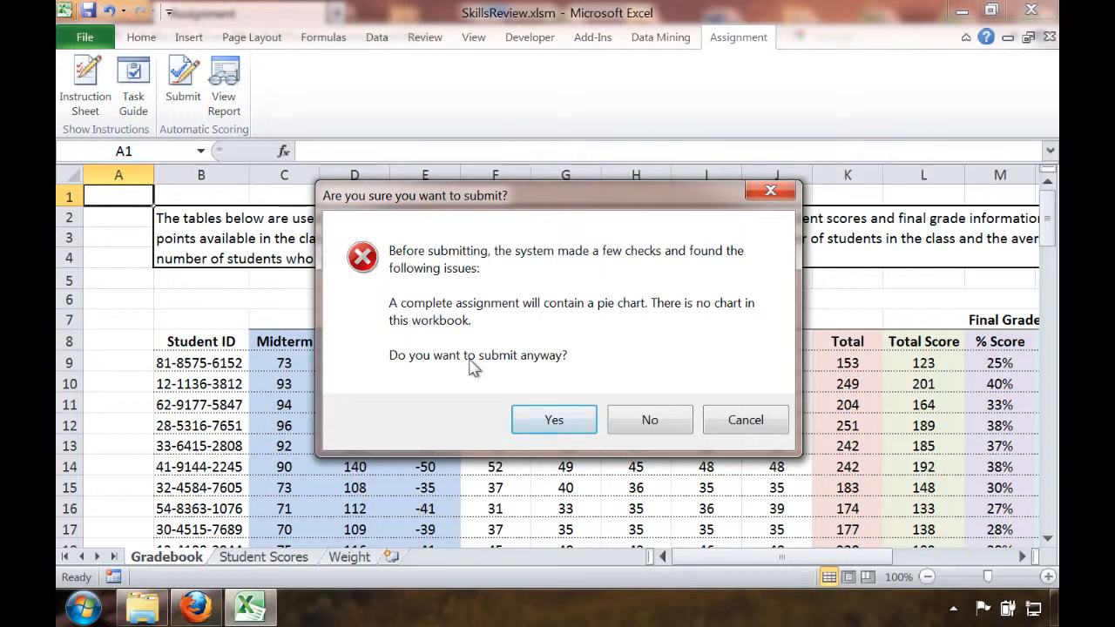
left_click(552, 421)
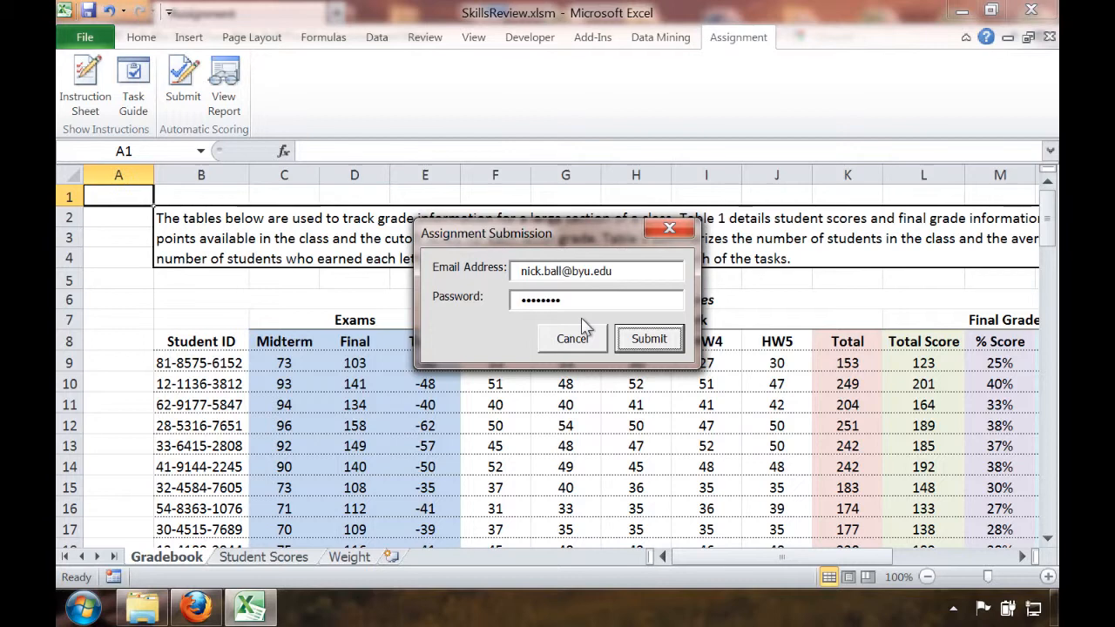
left_click(652, 338)
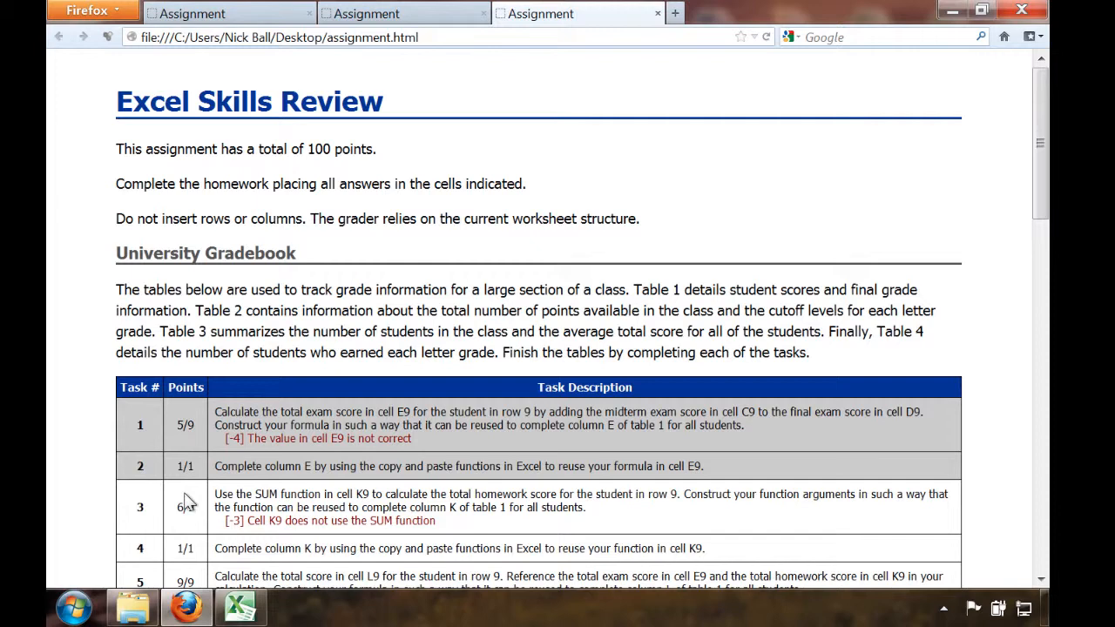
Switch to Excel, reopen the Task Guide and page back to University Gradebook task 1, ending on task 2
left_click(239, 607)
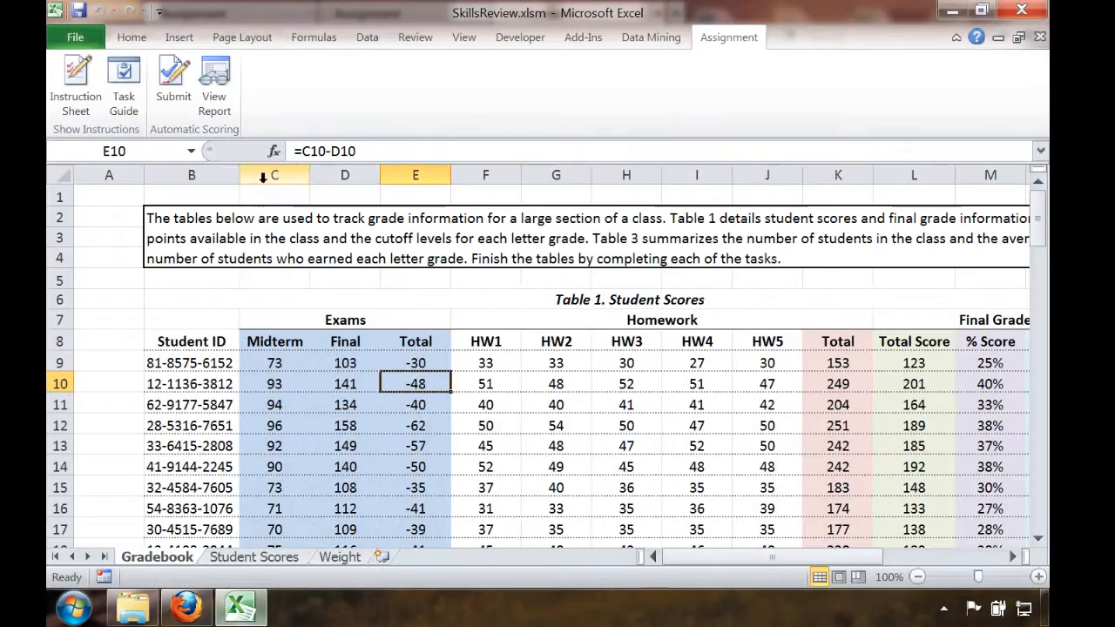
left_click(123, 87)
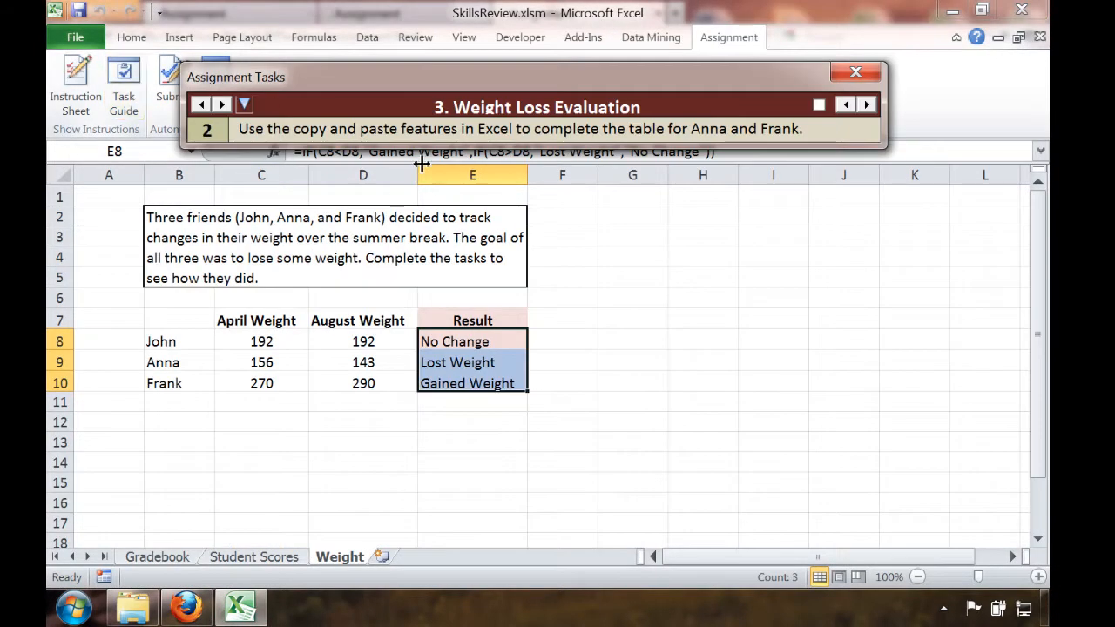
left_click(845, 105)
left_click(844, 104)
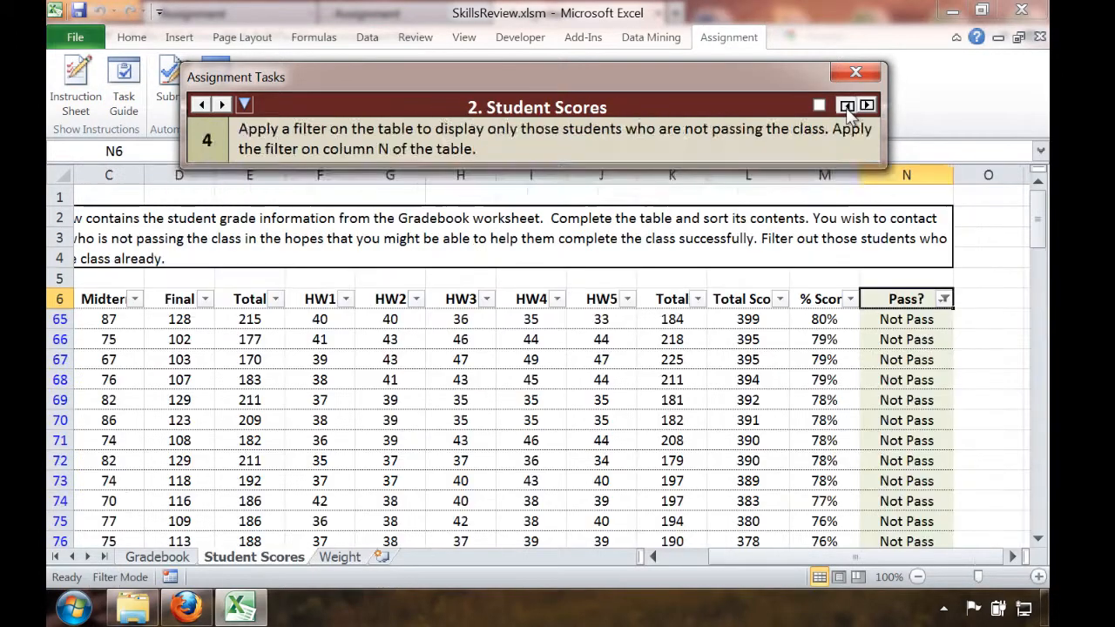
left_click(844, 105)
left_click(845, 105)
double_click(844, 104)
double_click(845, 105)
double_click(845, 105)
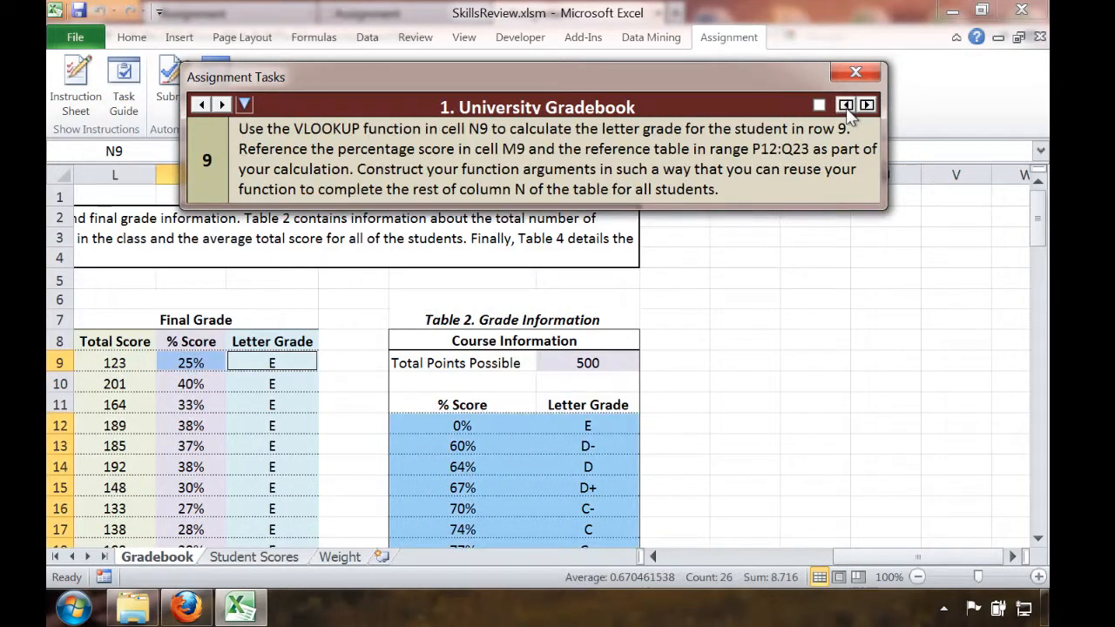
double_click(845, 105)
left_click(845, 104)
double_click(845, 105)
left_click(844, 105)
double_click(844, 105)
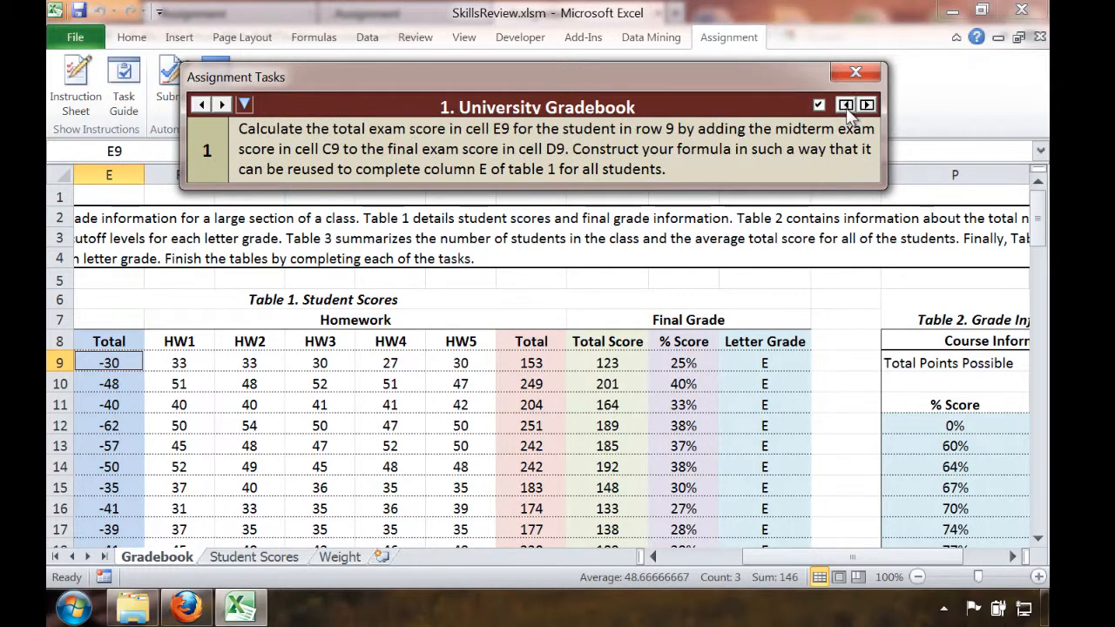
left_click(867, 104)
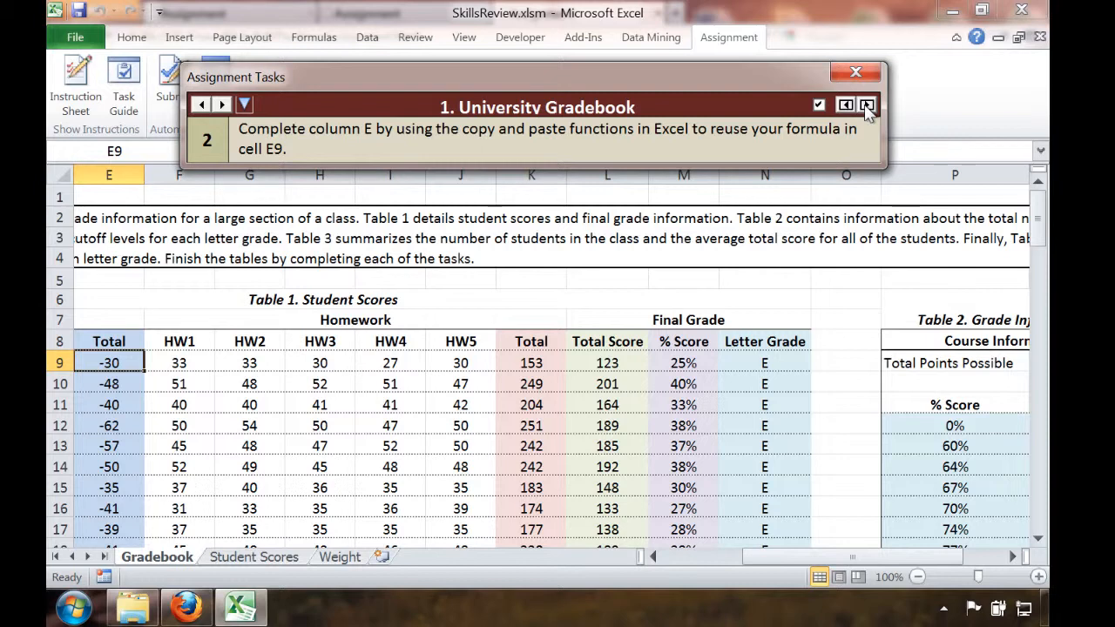
Compare the scoring report in Firefox with the exam totals in the Excel gradebook, finishing on the report
left_click(186, 608)
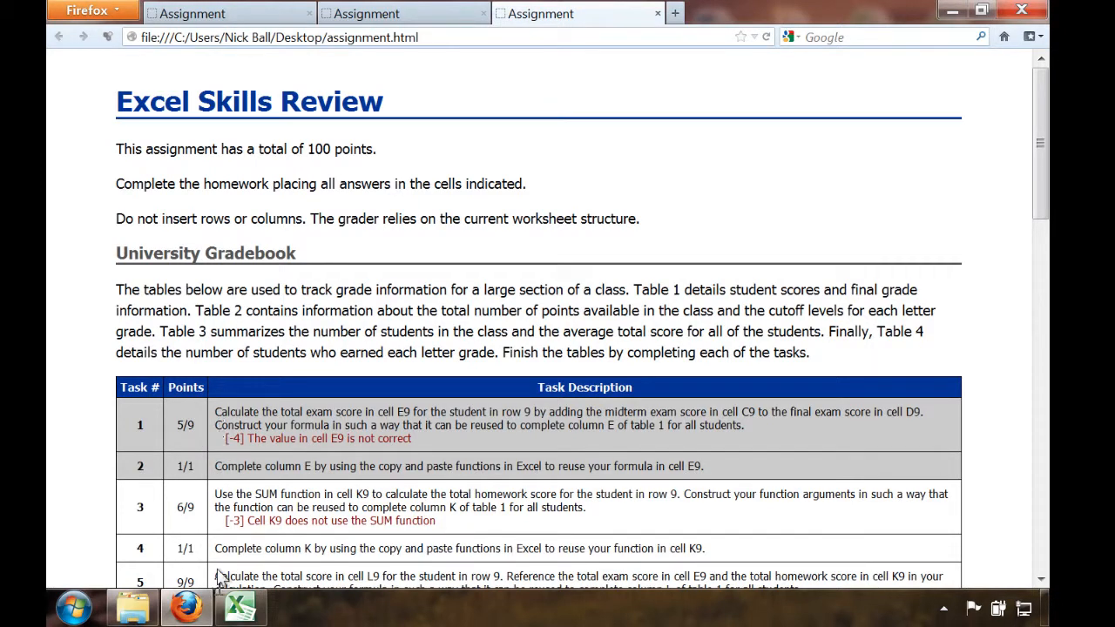
left_click(237, 607)
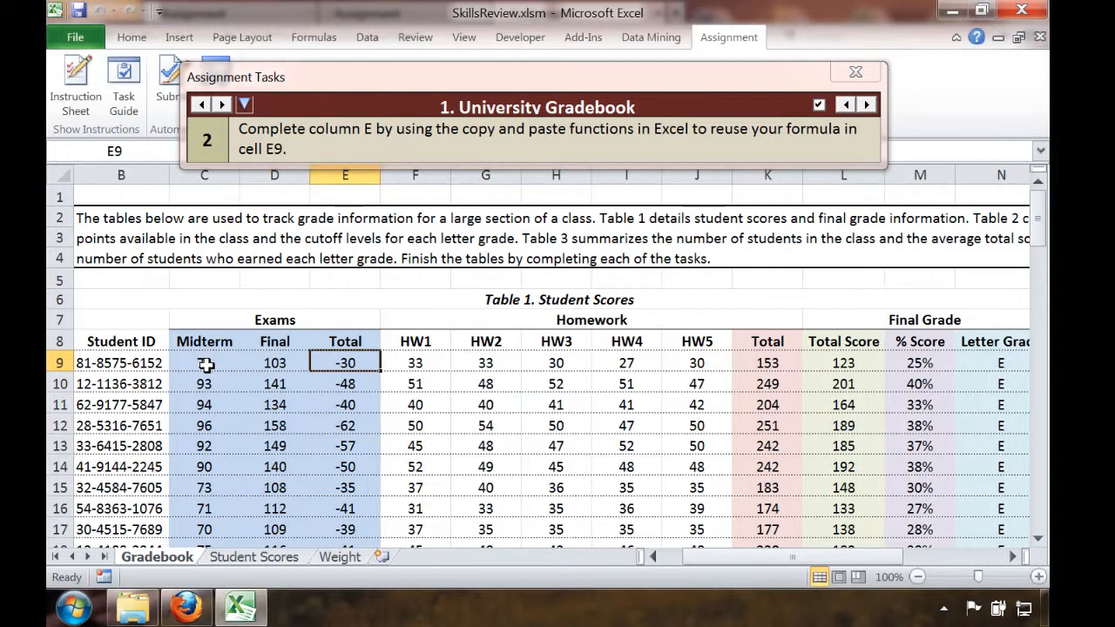
left_click(193, 609)
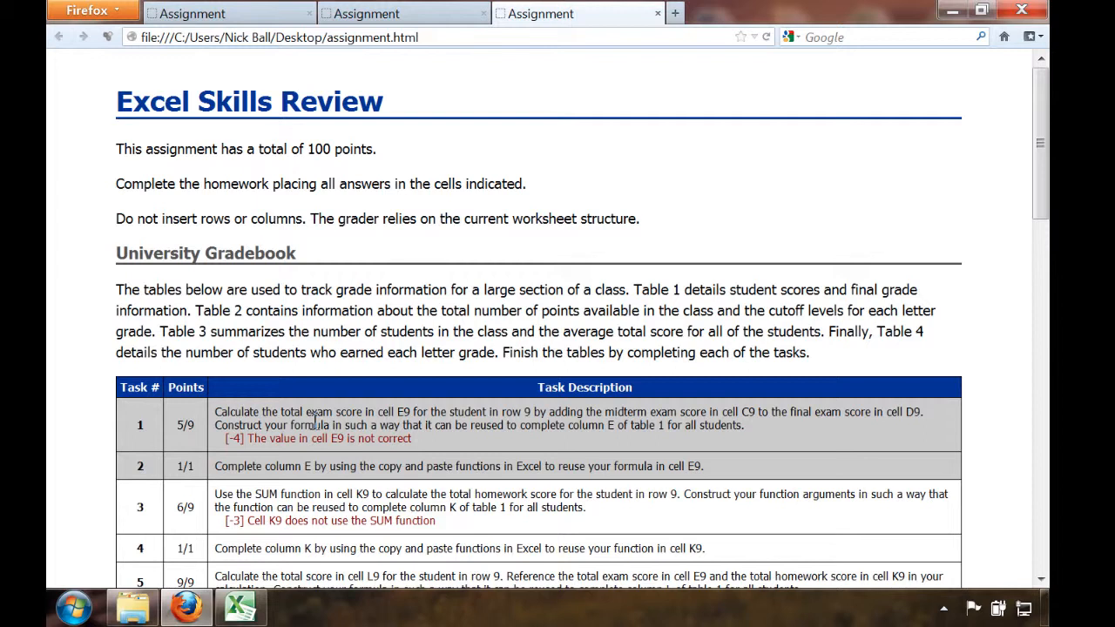
Switch to Excel and examine the exam total formula in cell E9 against the scoring report's task 1 feedback
left_click(259, 617)
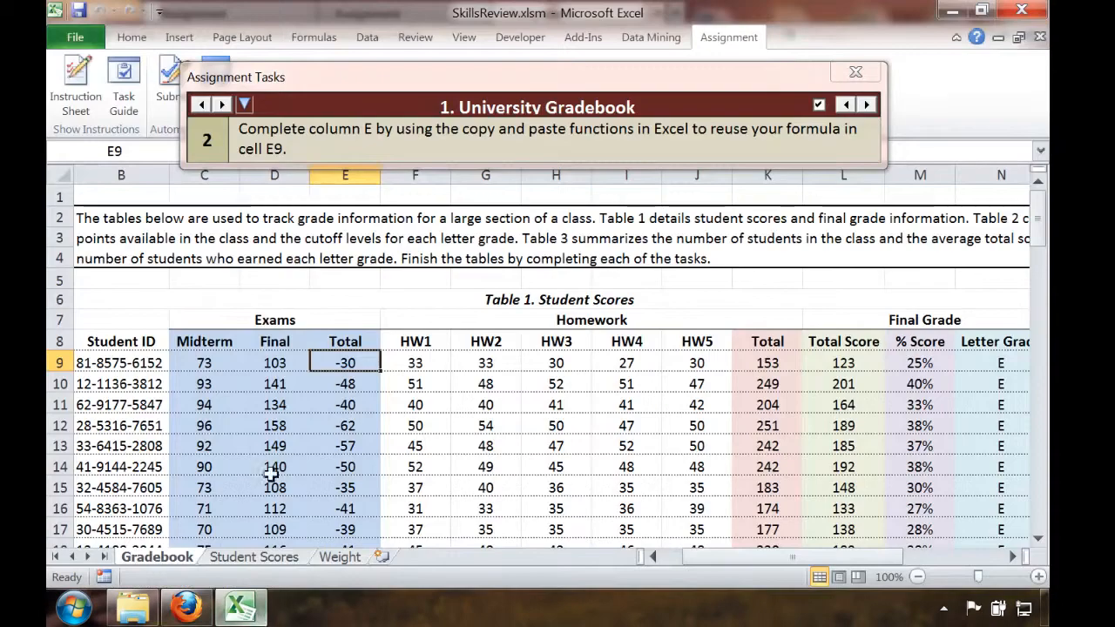
double_click(349, 364)
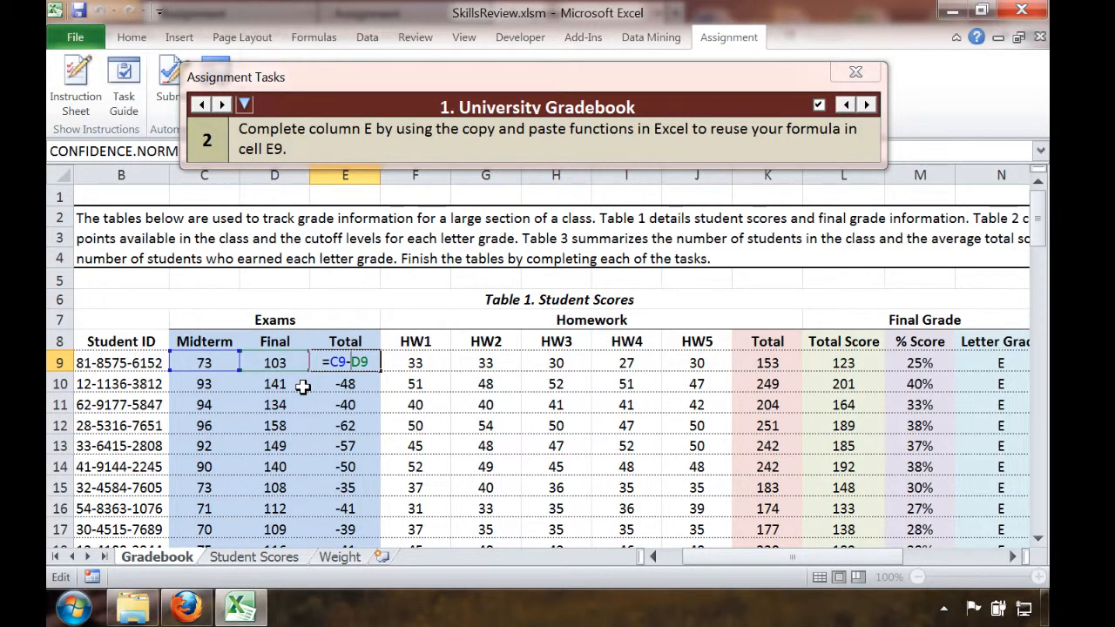
key("Return")
key("Up")
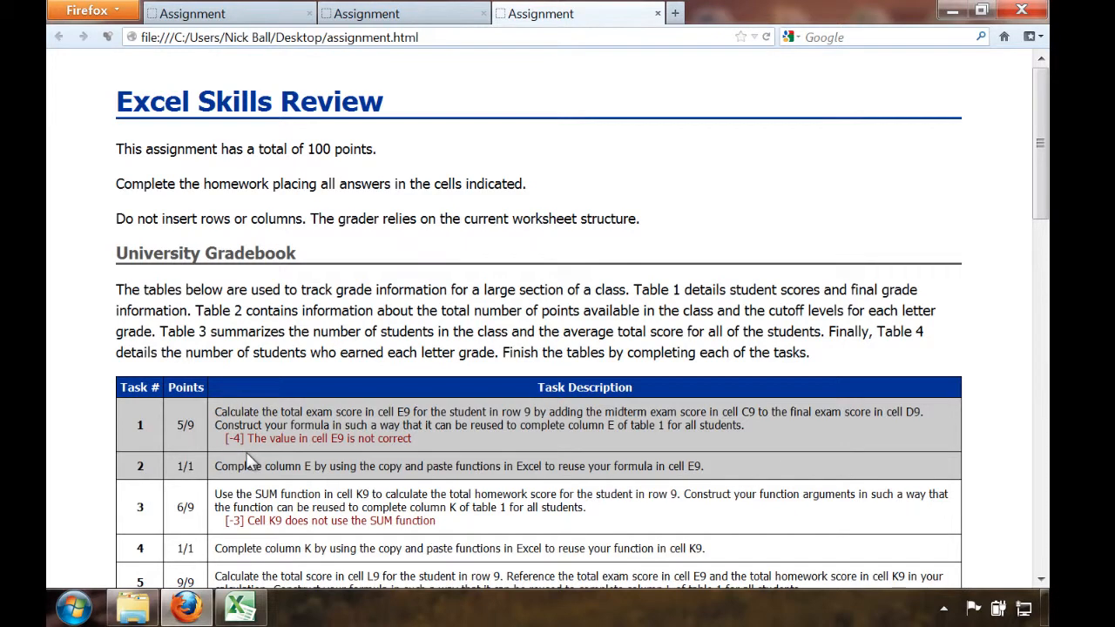
mouse_move(240, 607)
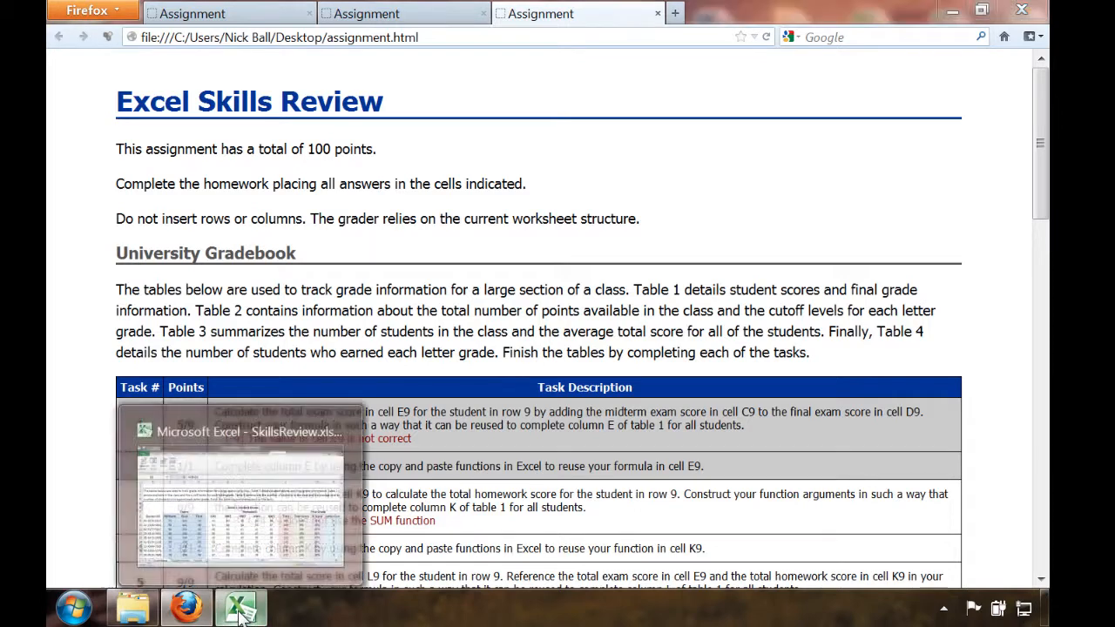
left_click(264, 522)
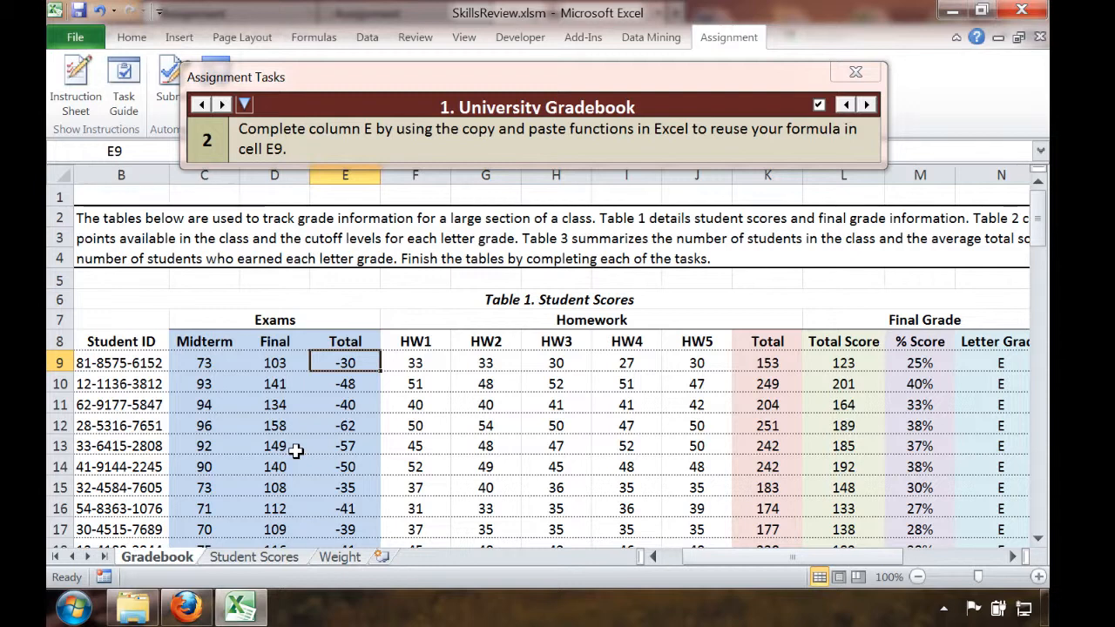
double_click(345, 362)
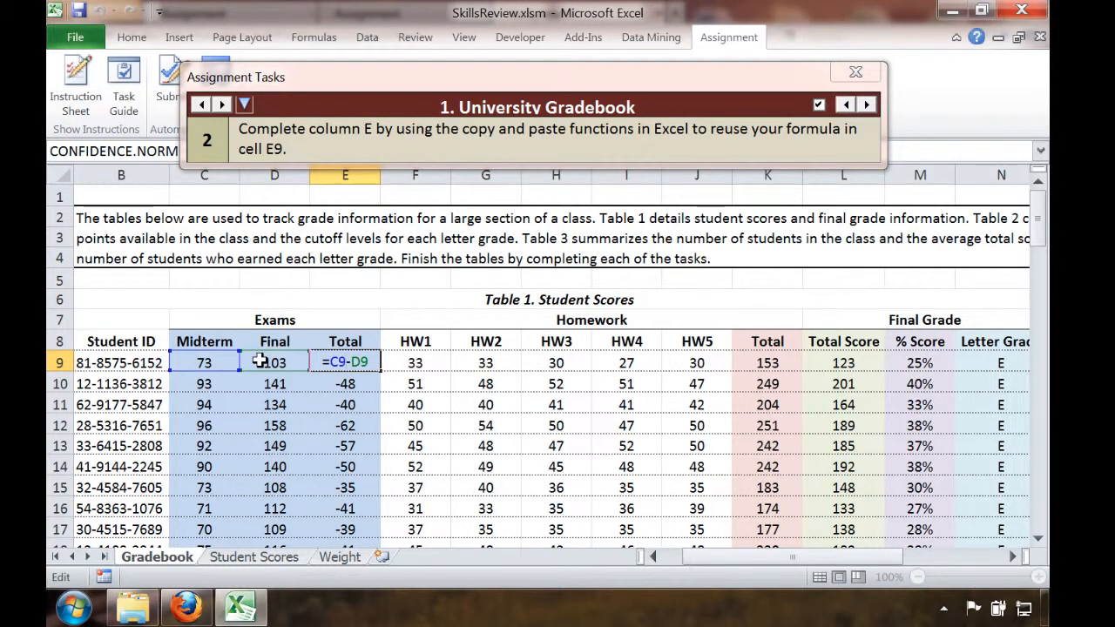
key("Return")
left_click(311, 367)
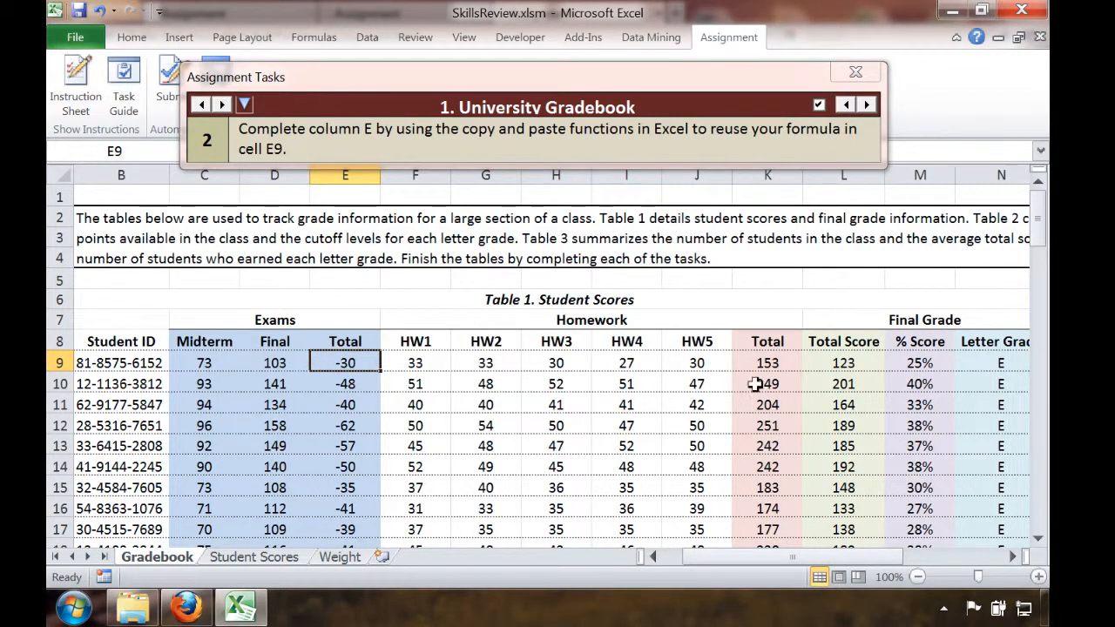
Check the row 9 cells that depend on the exam total, from Total Score to Letter Grade, and return to cell E9
left_click(867, 361)
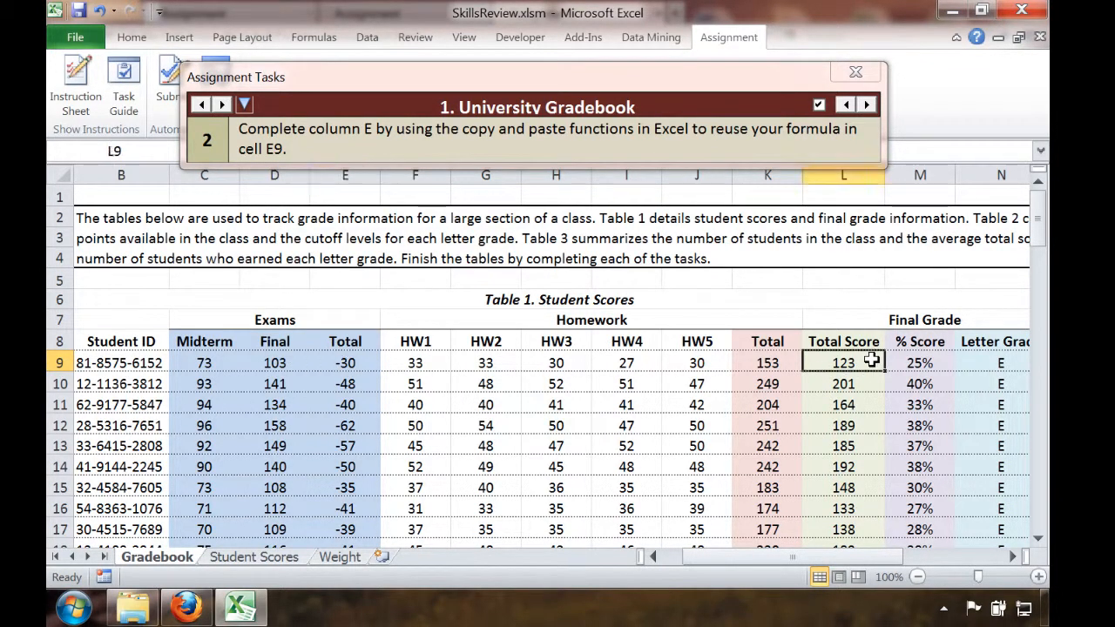
left_click(925, 364)
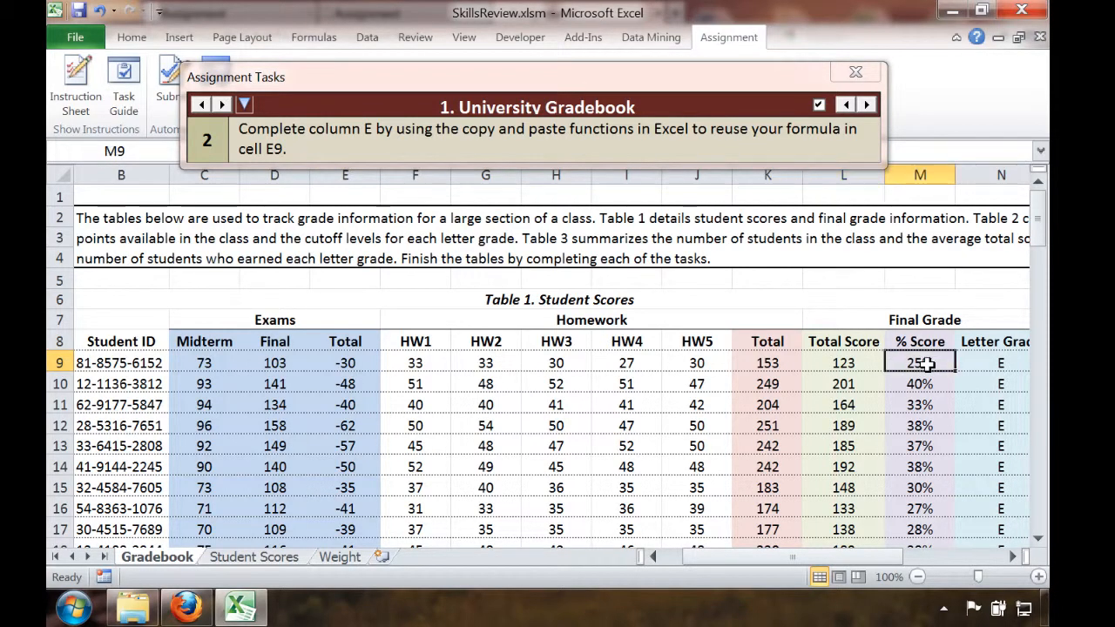
left_click(993, 363)
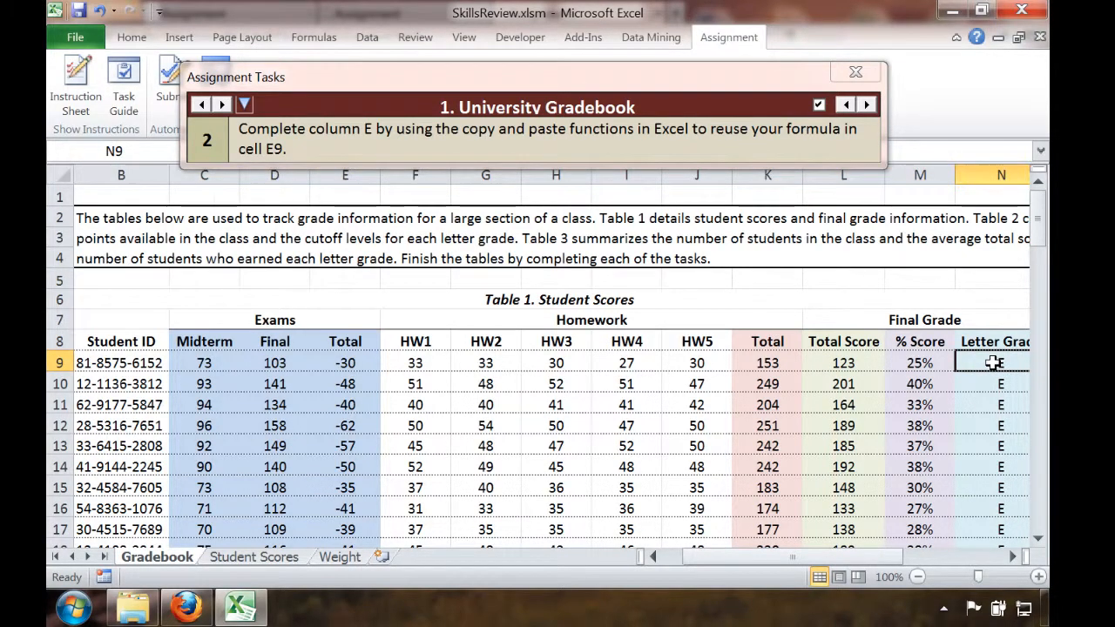
key("Right")
key("Right")
key("Right")
key("Left")
key("Left")
key("Left")
key("Left")
key("Left")
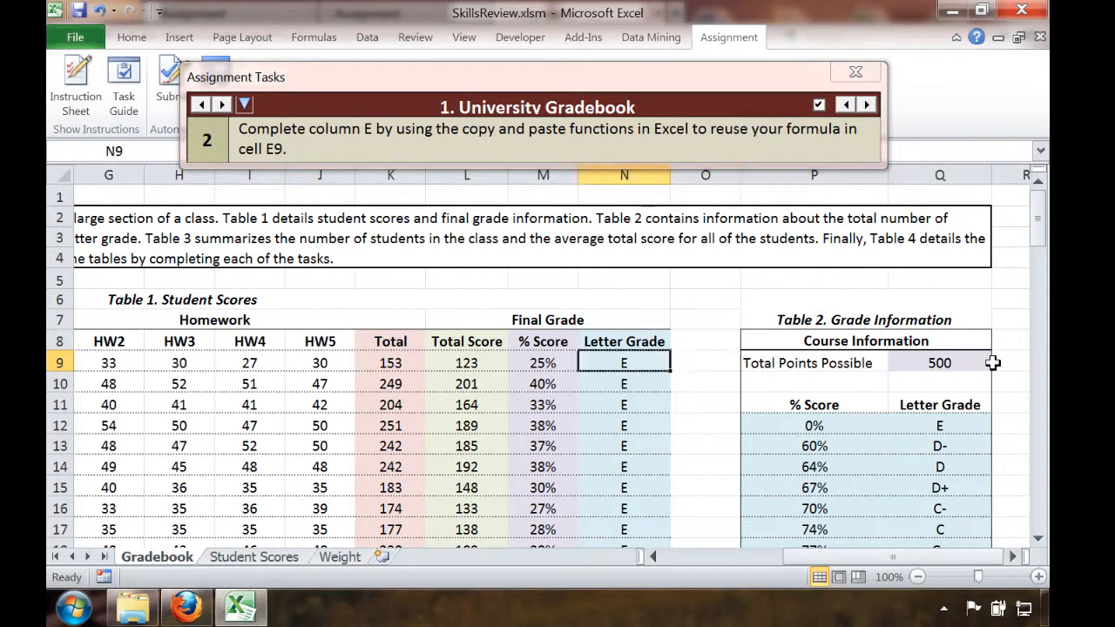
key("Left")
key("Left")
key("Left")
key("Left")
key("Left")
key("Left")
key("Left")
key("Left")
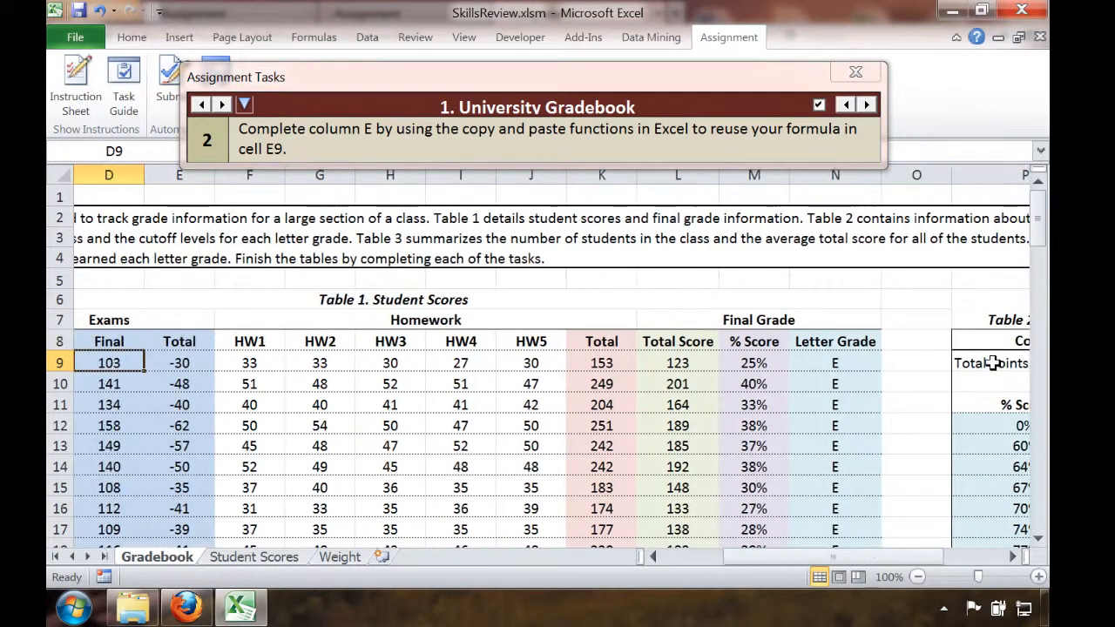
key("Left")
key("Right")
key("Right")
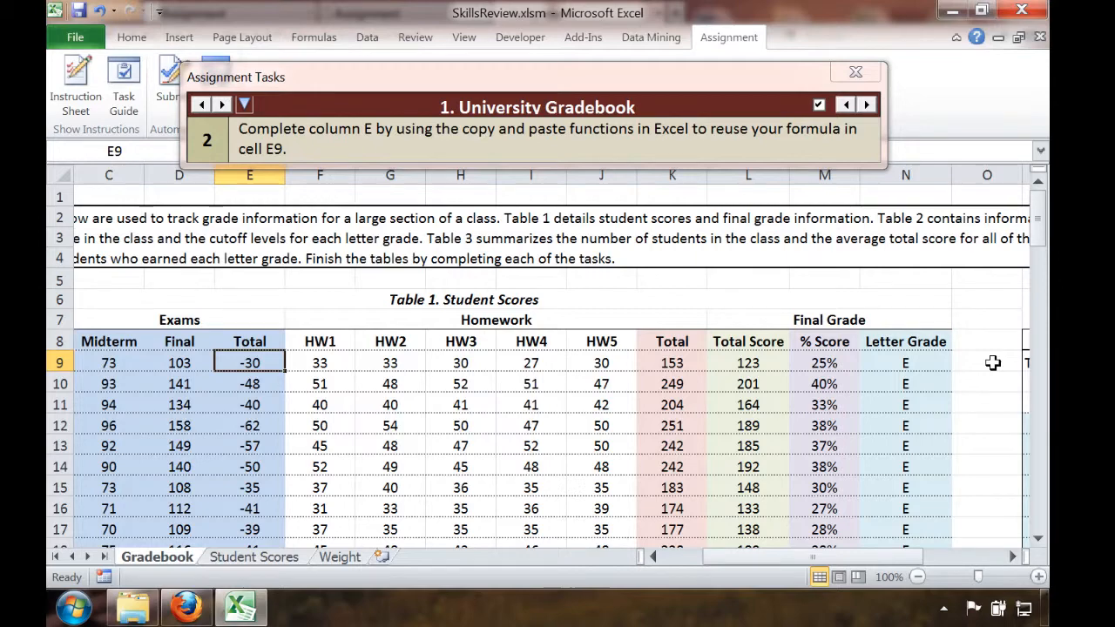
Review the University Gradebook points and deductions in the Firefox scoring report, glancing back at the Excel gradebook
left_click(204, 608)
scroll(309, 446, "down", 5)
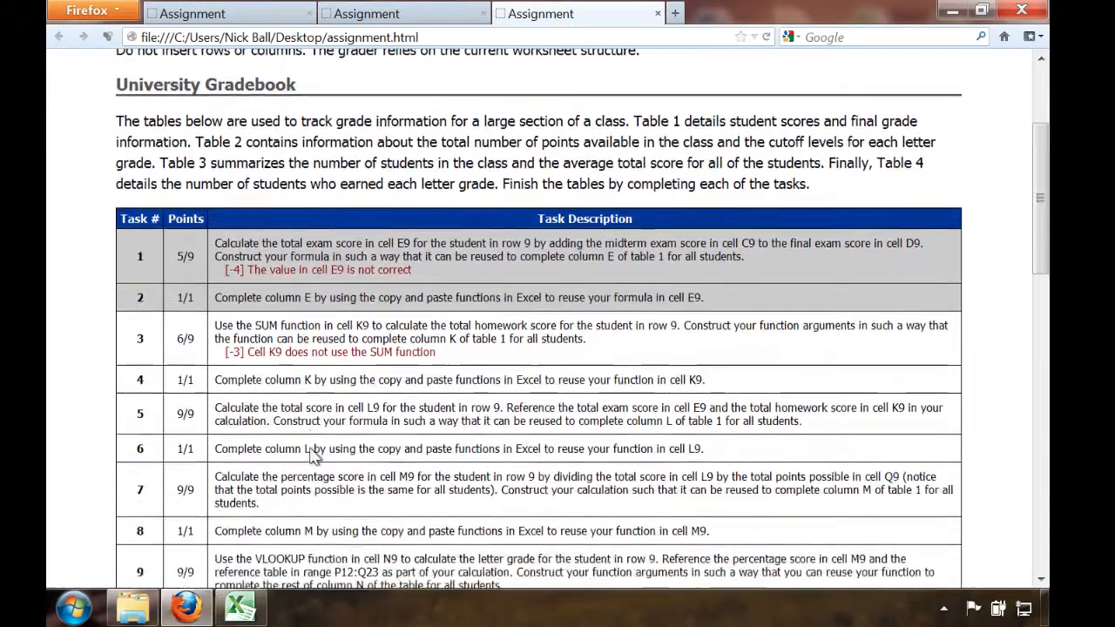
scroll(312, 456, "down", 5)
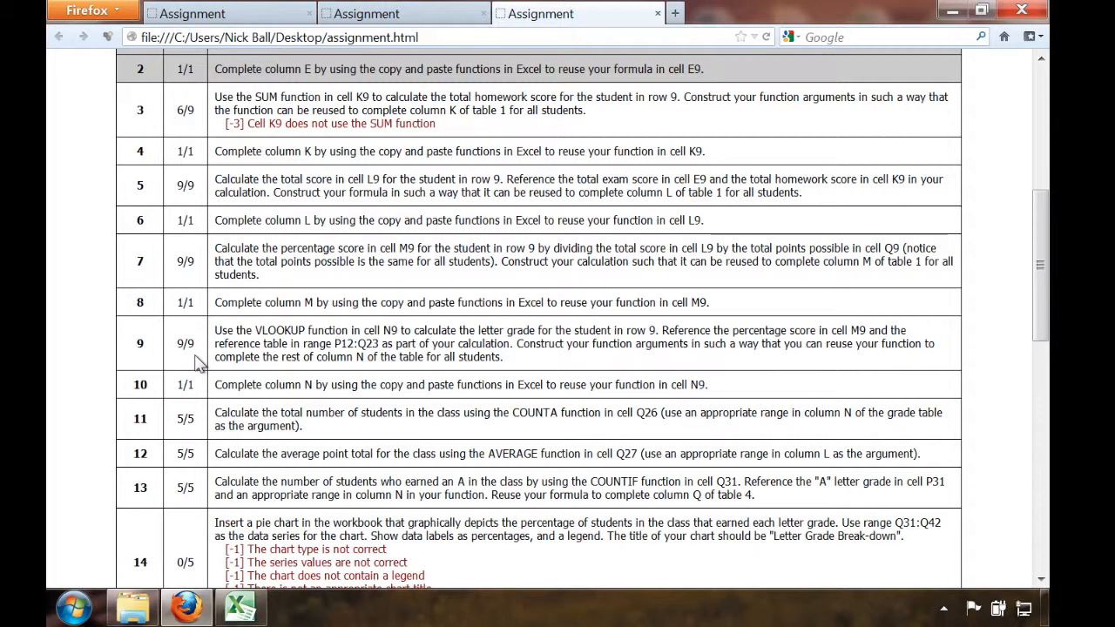
left_click(243, 612)
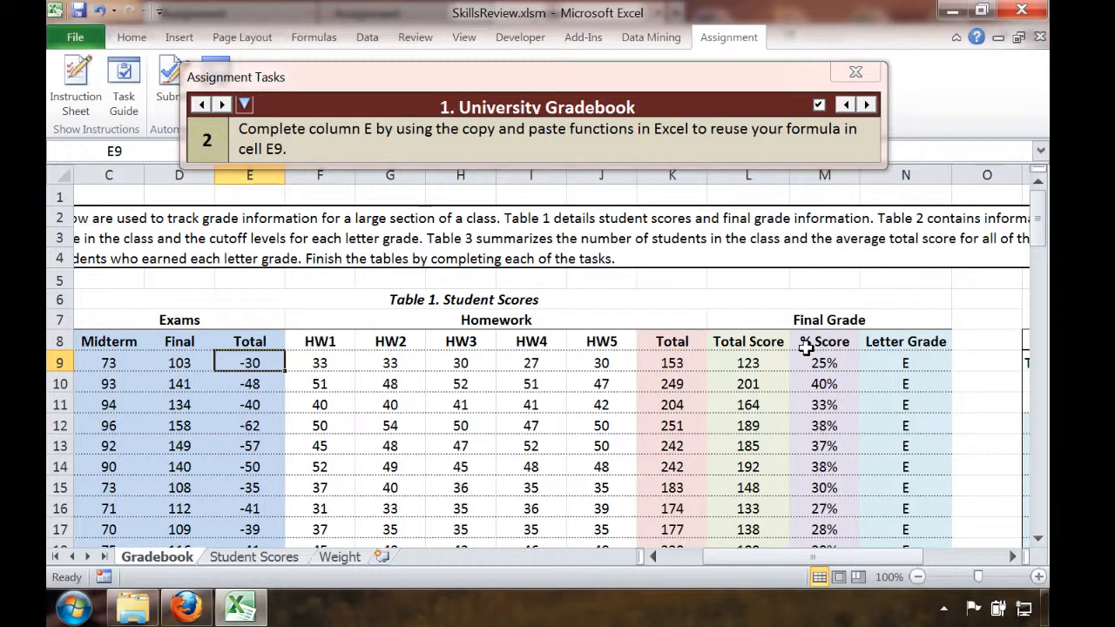
left_click(185, 607)
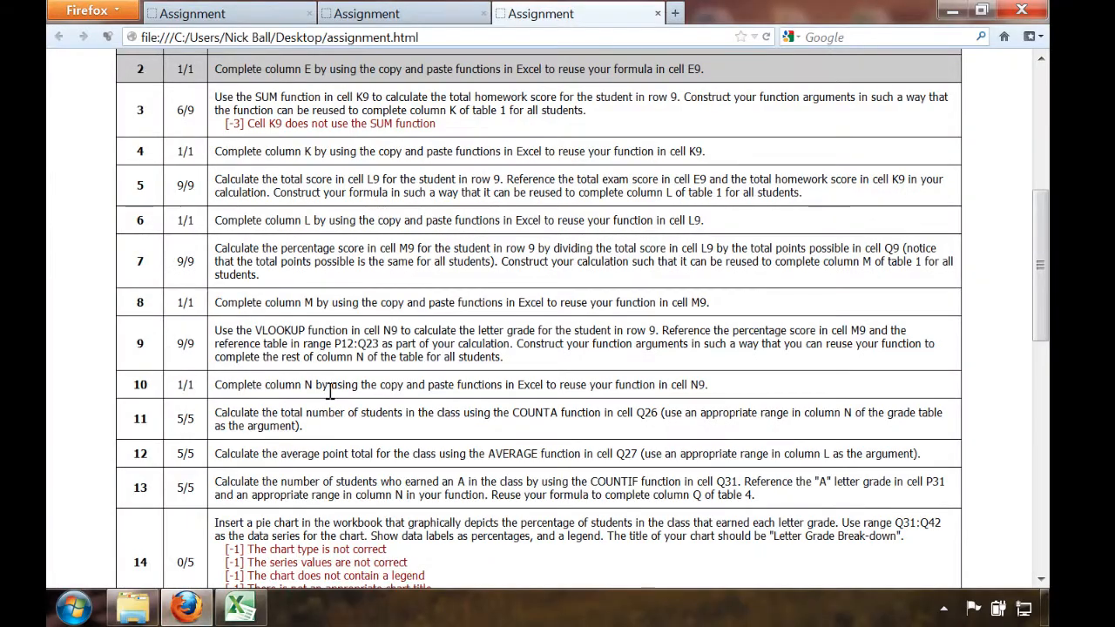
scroll(330, 391, "up", 5)
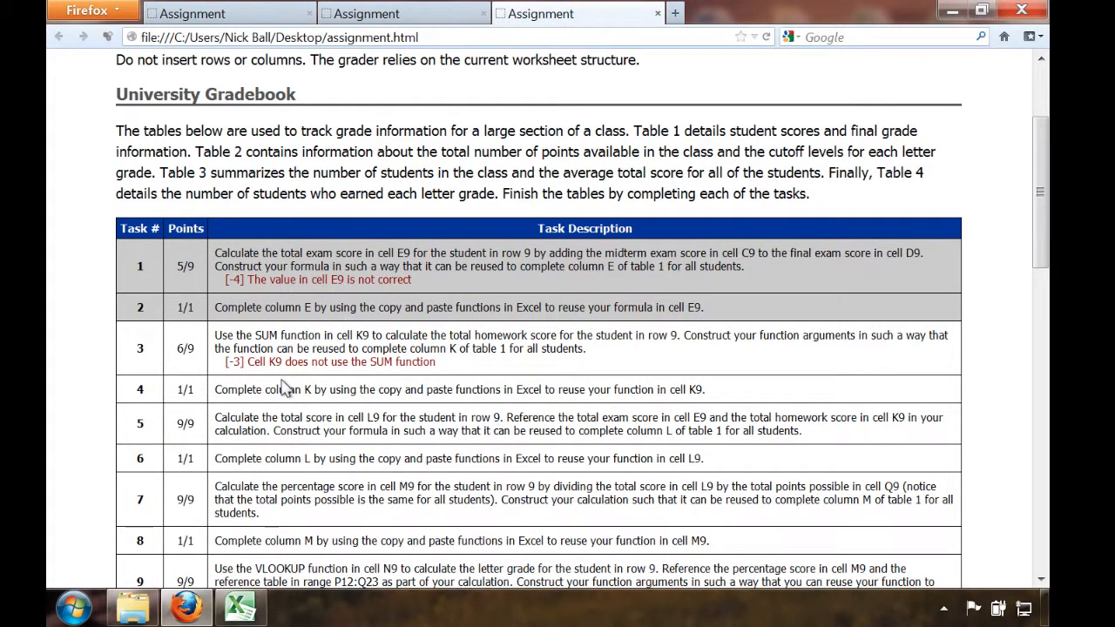
Switch to Excel and inspect the homework total formula in cell K9 without changing it
left_click(240, 607)
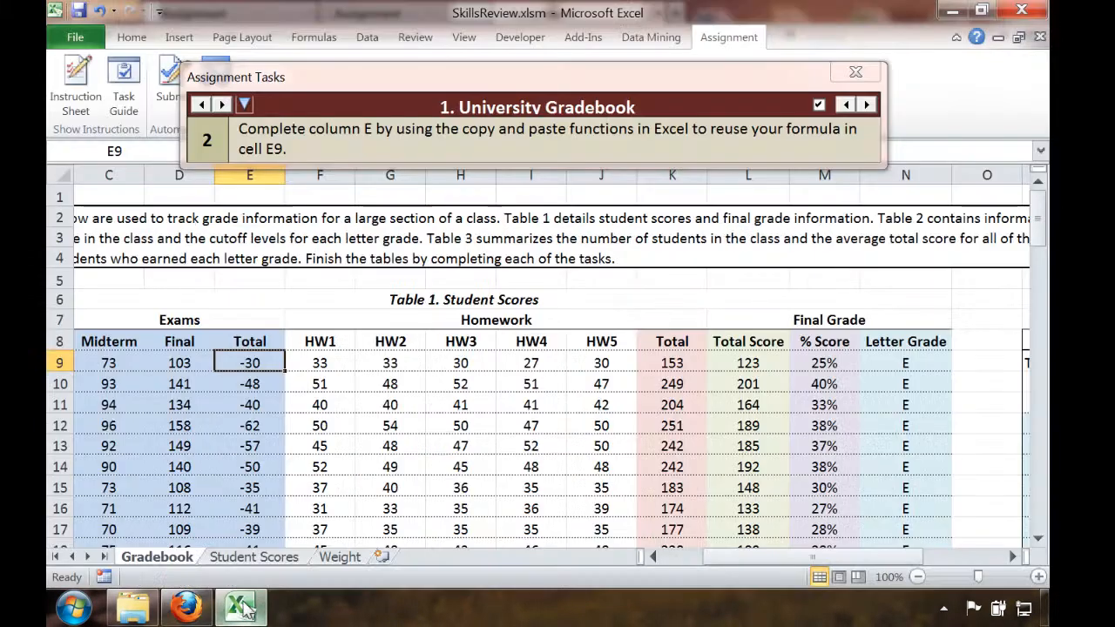
left_click(671, 364)
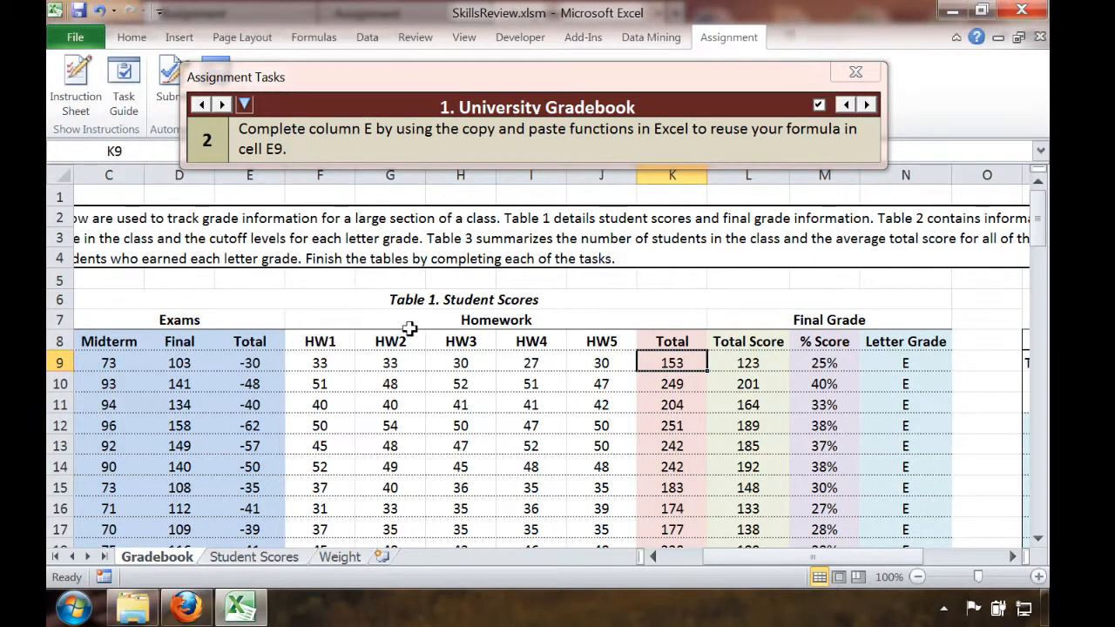
double_click(671, 364)
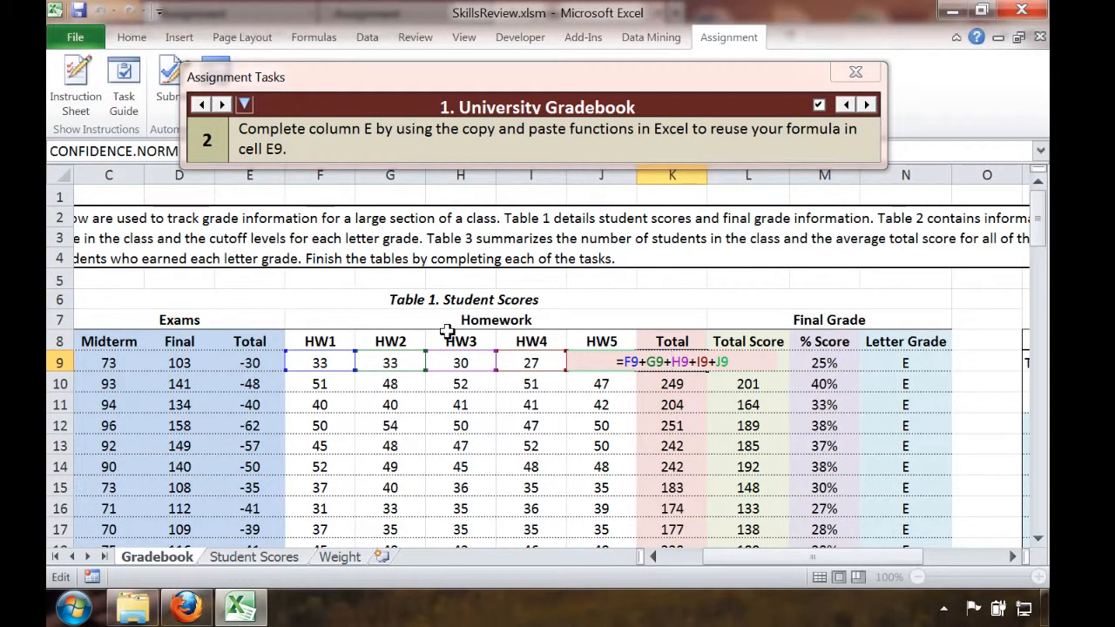
key("Return")
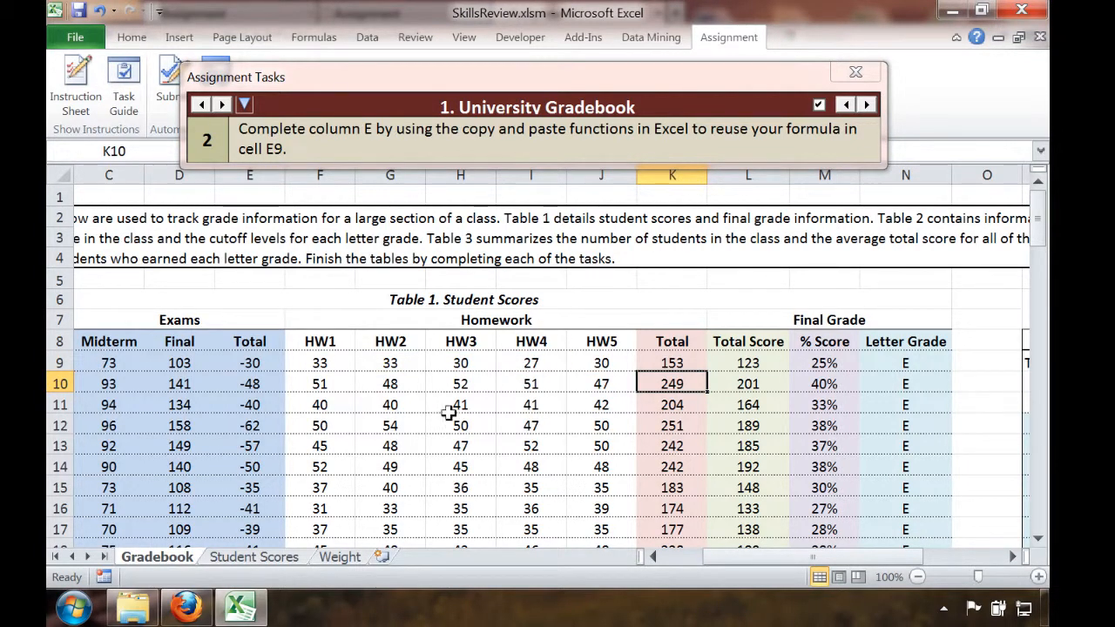
Switch to the scoring report in Firefox, read through all sections to the assignment grade, and return to its beginning
left_click(186, 607)
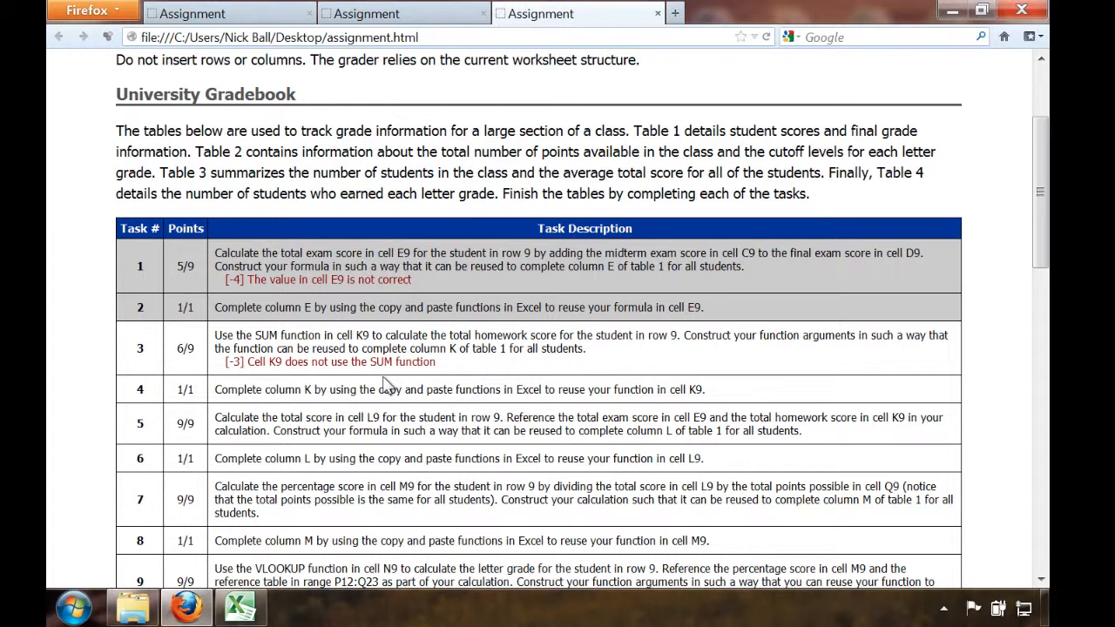
scroll(390, 451, "down", 4)
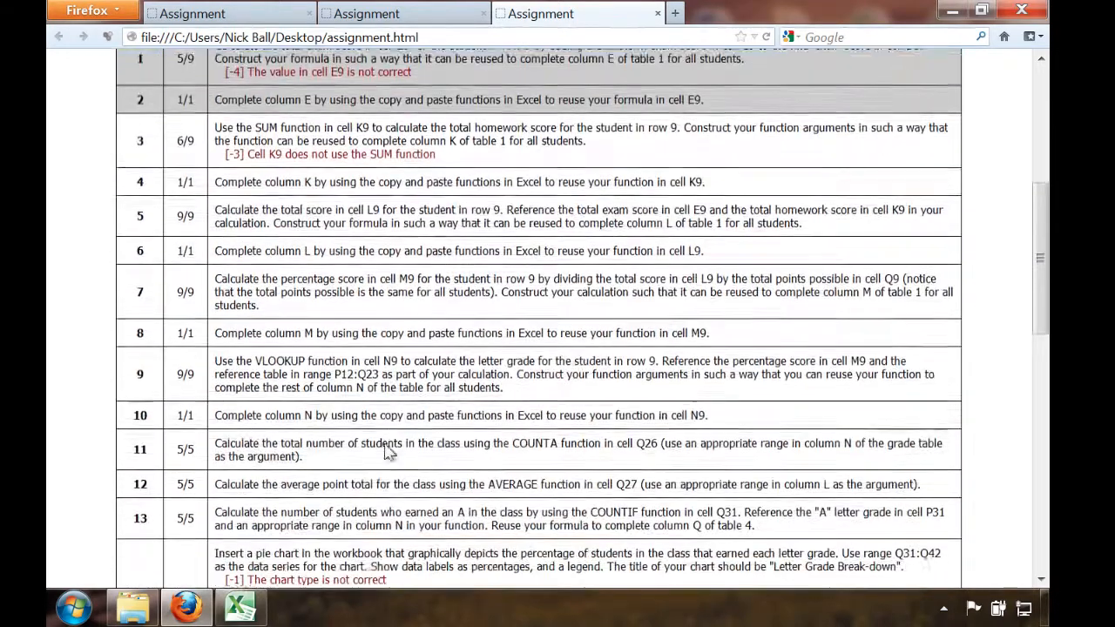
scroll(389, 451, "down", 5)
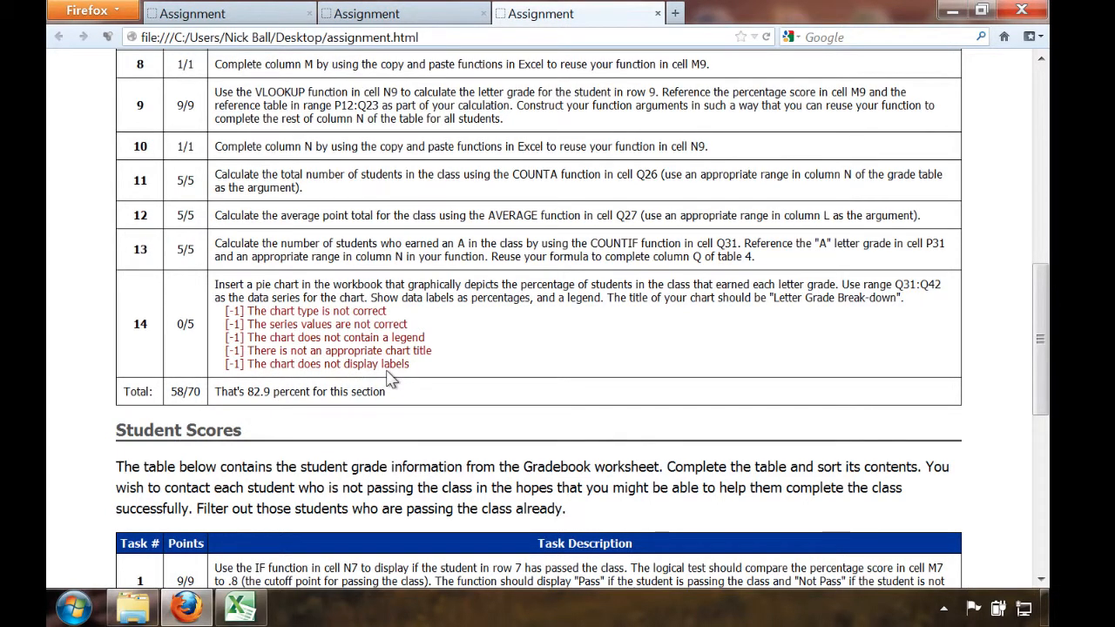
scroll(390, 376, "down", 5)
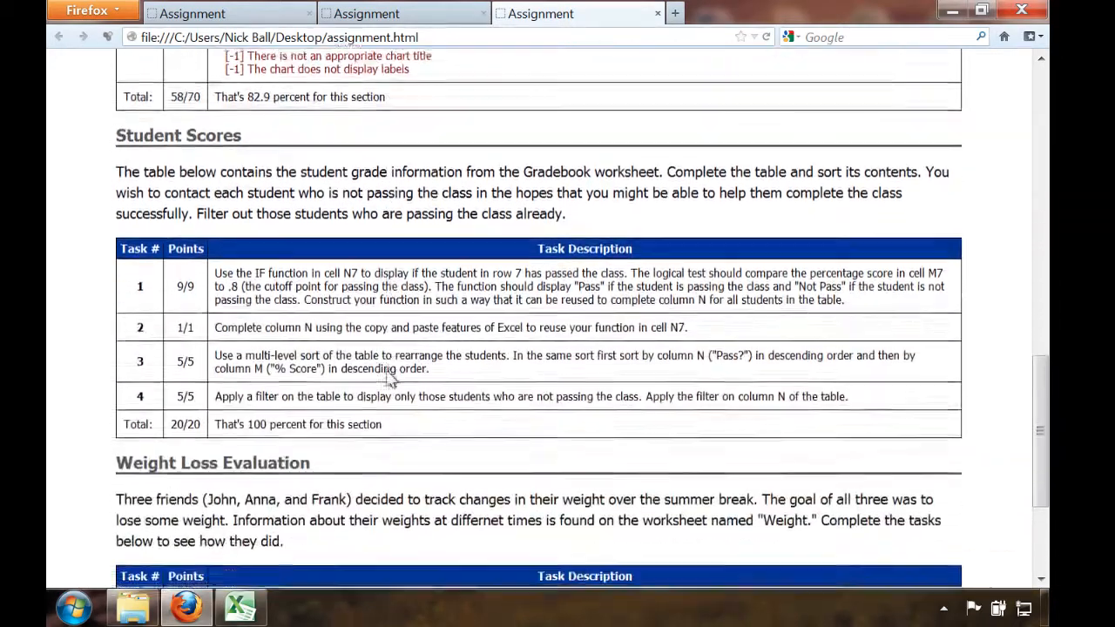
scroll(389, 372, "down", 3)
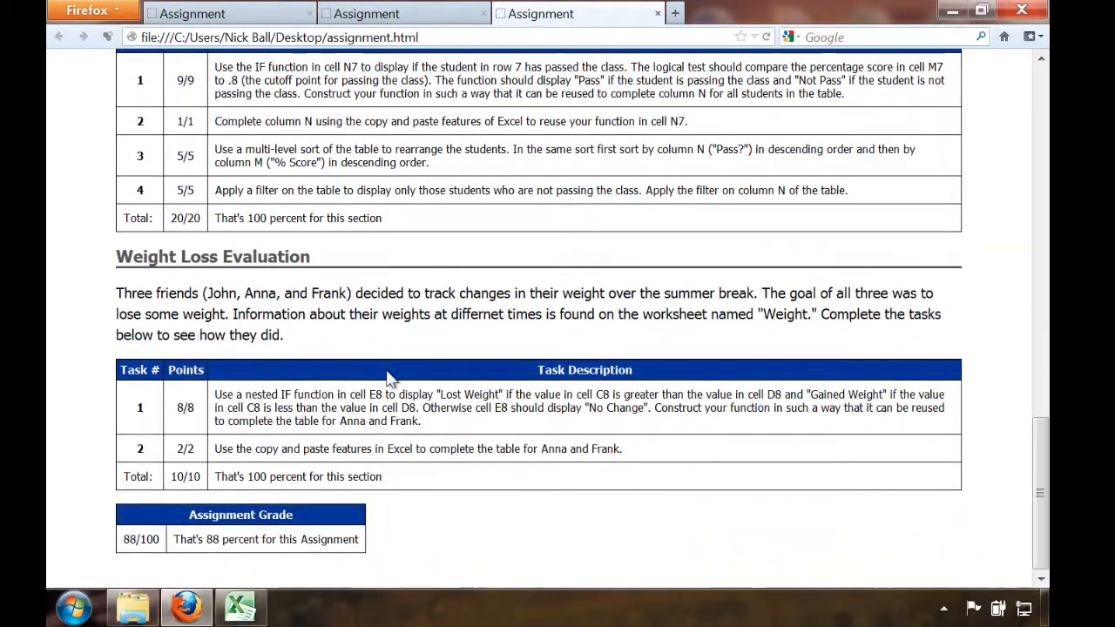
scroll(389, 376, "up", 20)
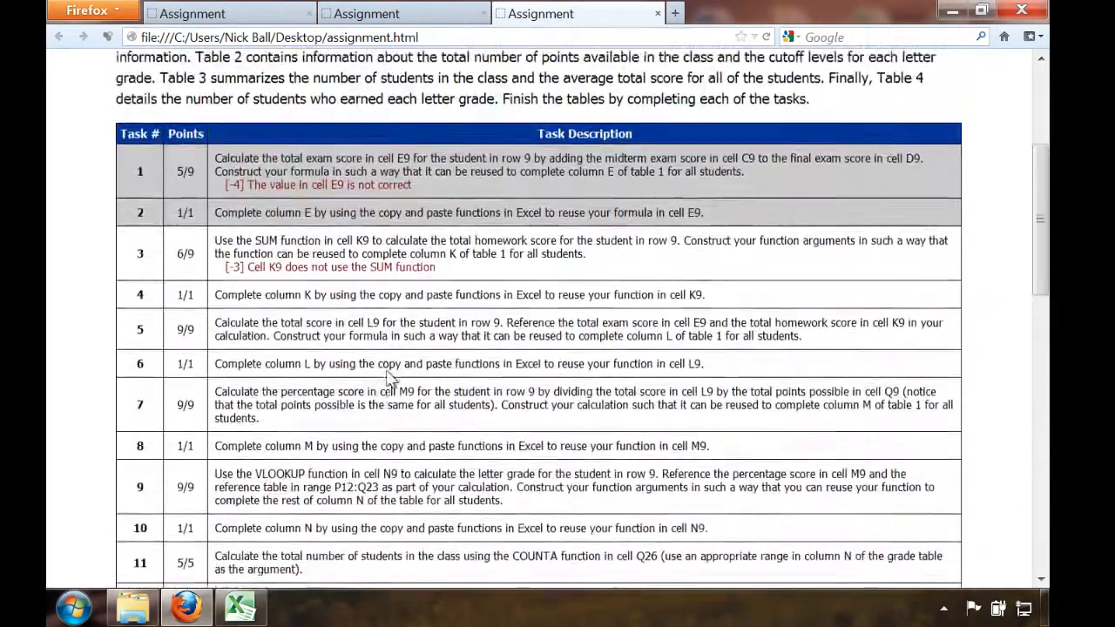
scroll(389, 379, "up", 1)
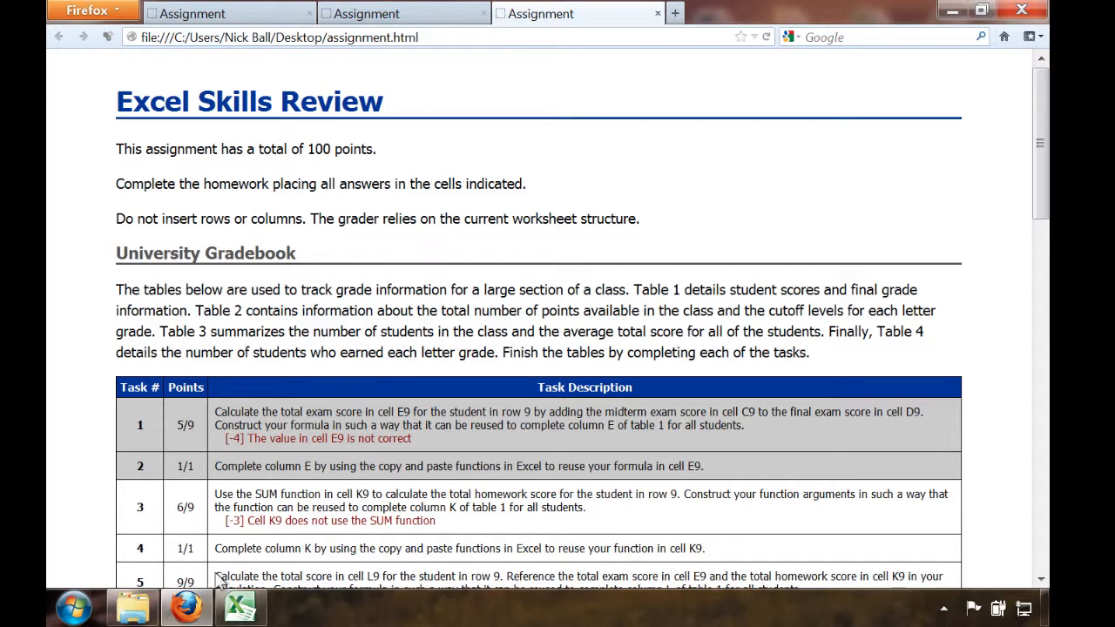
Switch to Excel, replace the exam total in cell E9 with =C9+D9, and fill the formula down column E
left_click(234, 609)
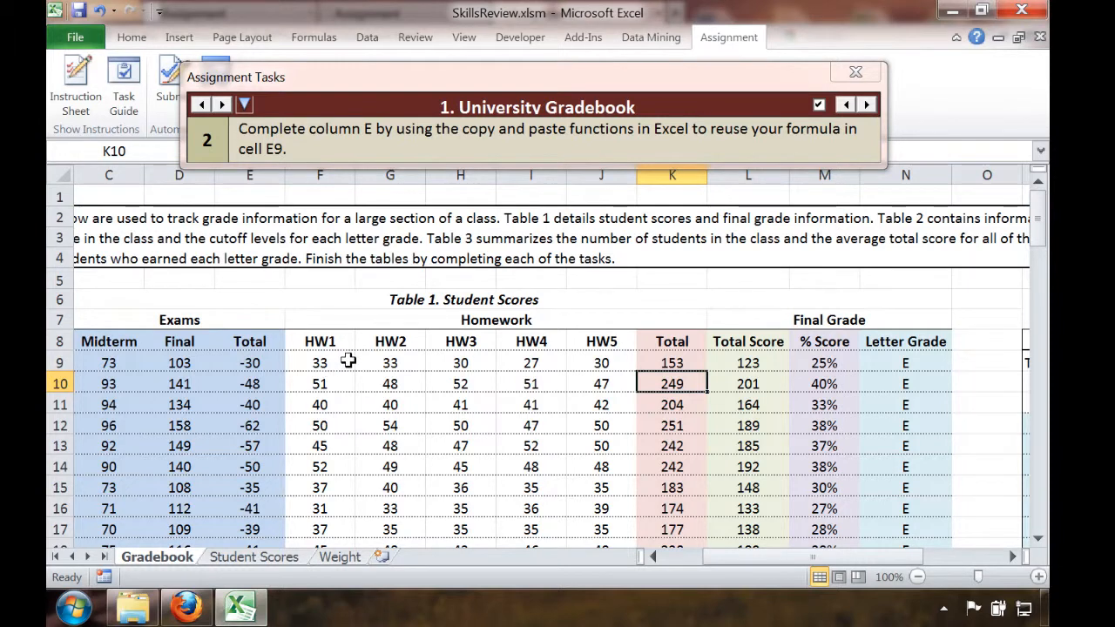
left_click(264, 364)
type("=")
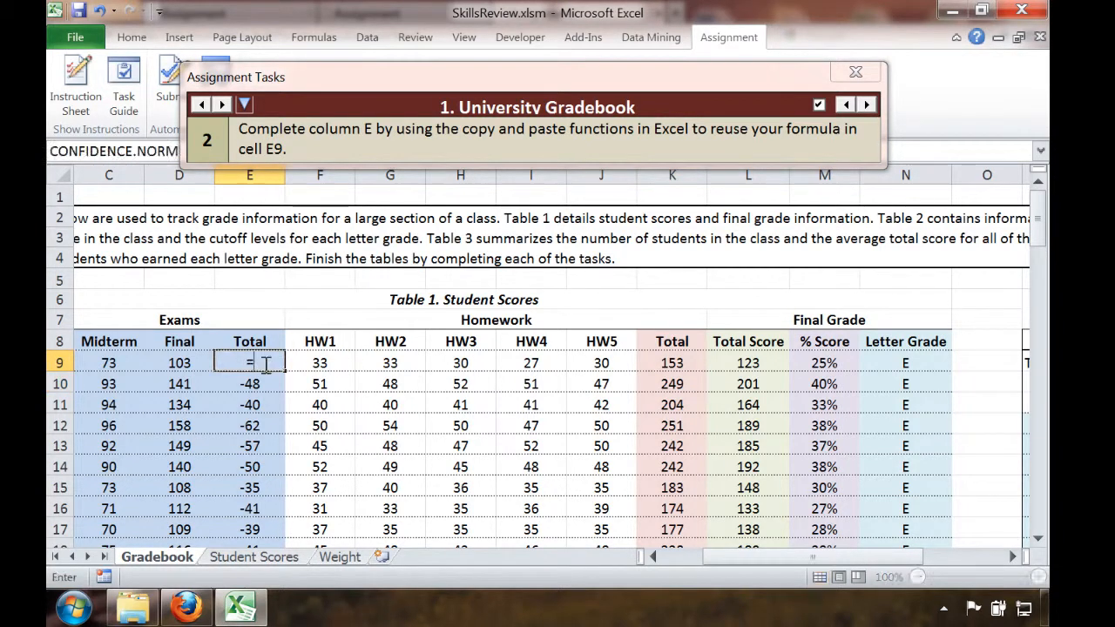
key("Left")
key("Left")
type("+")
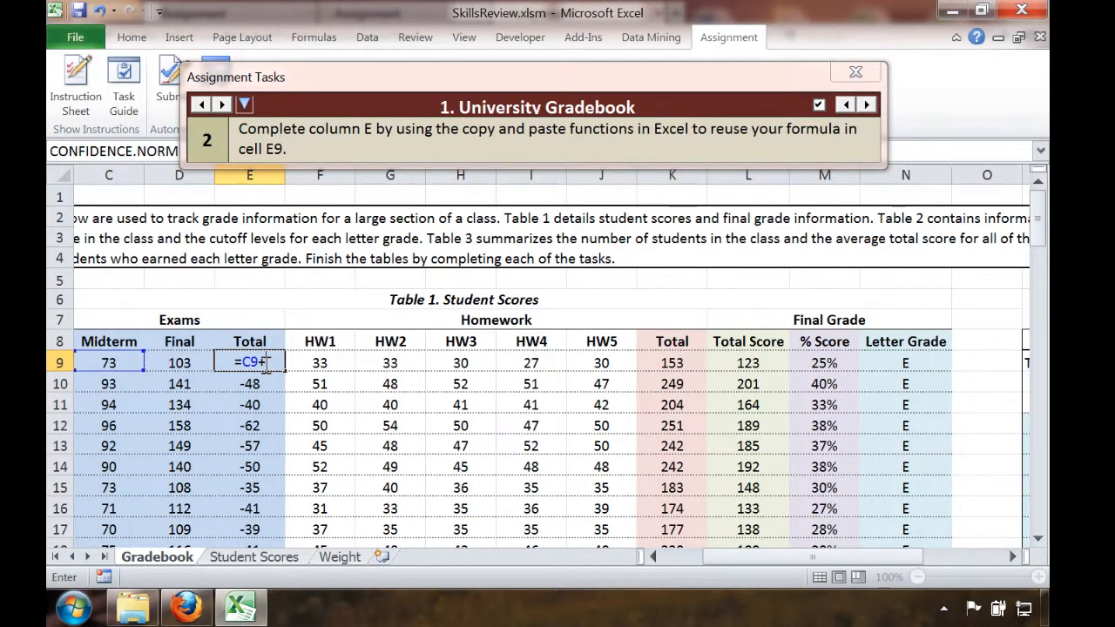
key("Left")
key("Return")
key("Return")
key("Up")
key("Up")
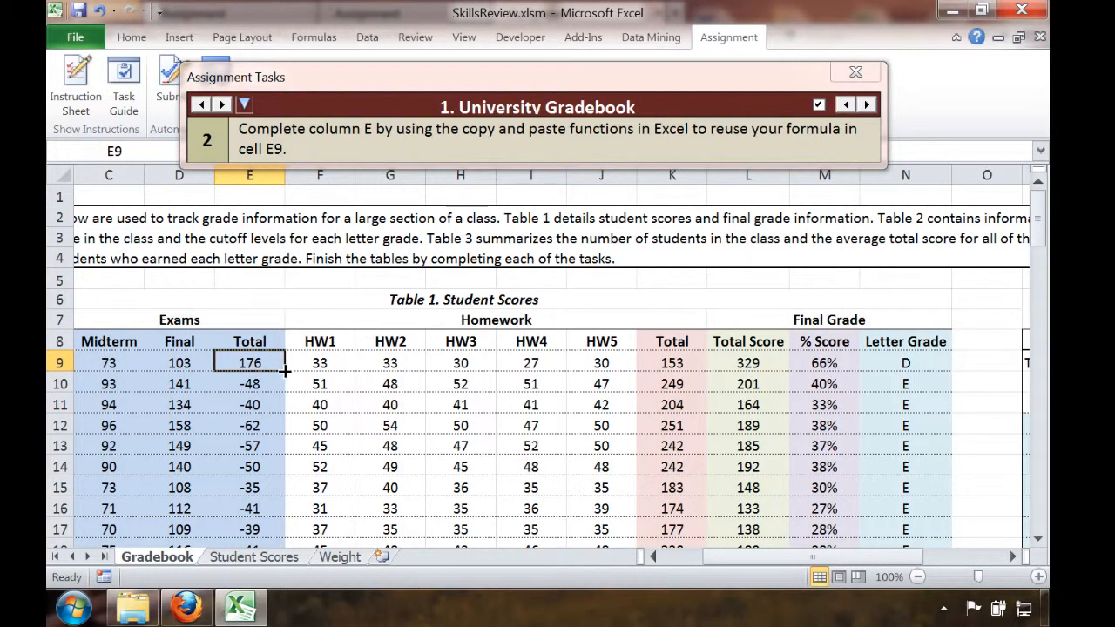
double_click(284, 370)
Replace the homework total in cell K9 with =SUM(F9:J9) and fill the formula down column K
key("Right")
key("Right")
key("Right")
key("Right")
key("Right")
key("Right")
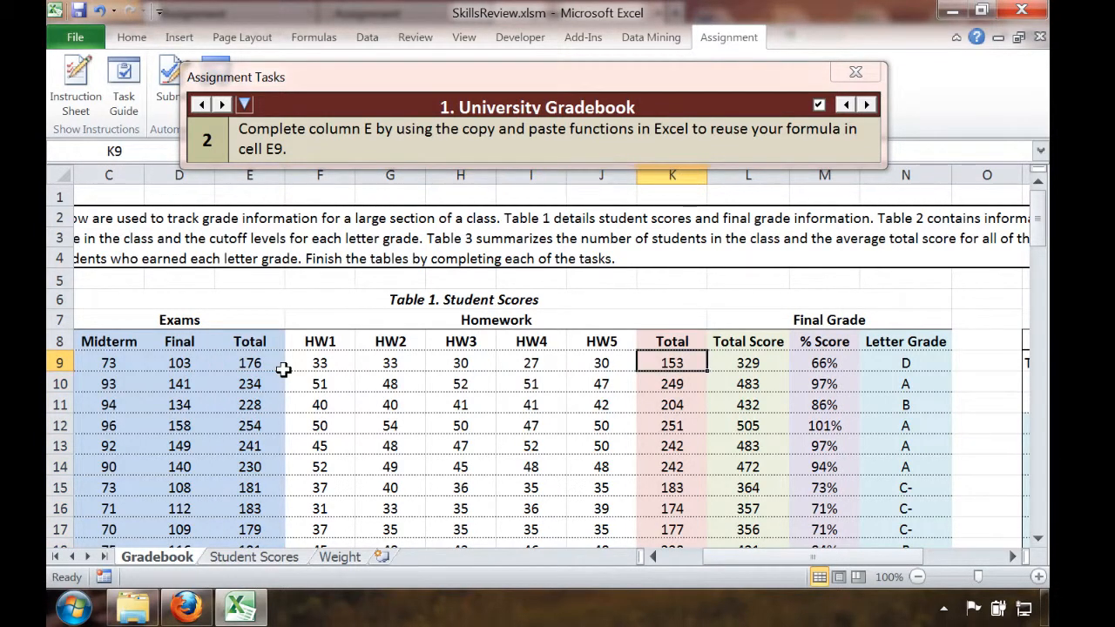
type("=")
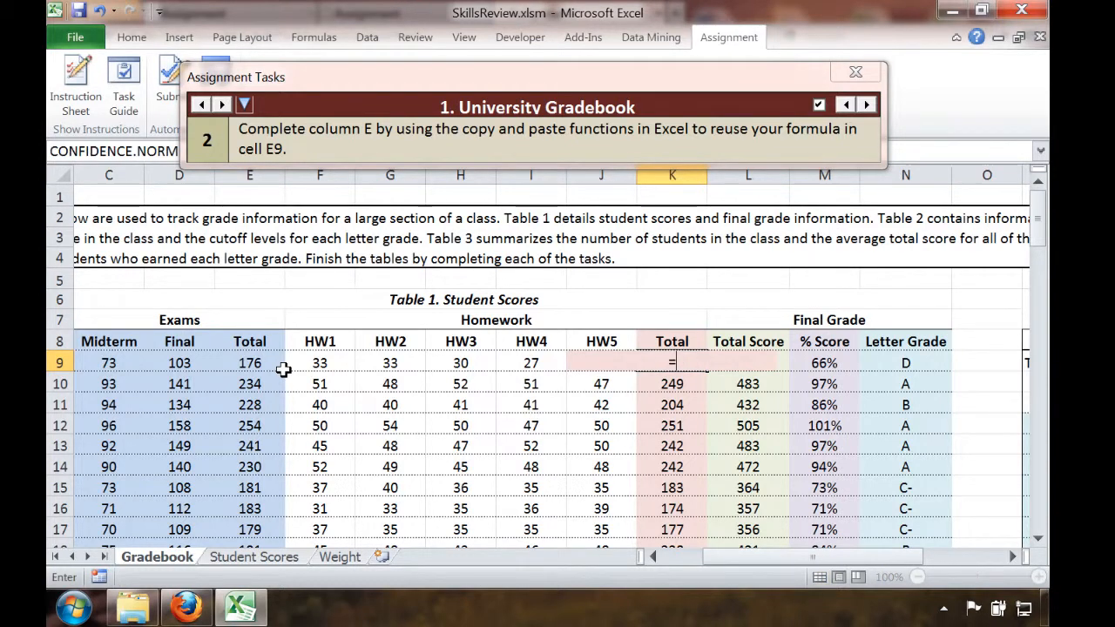
type("sum(")
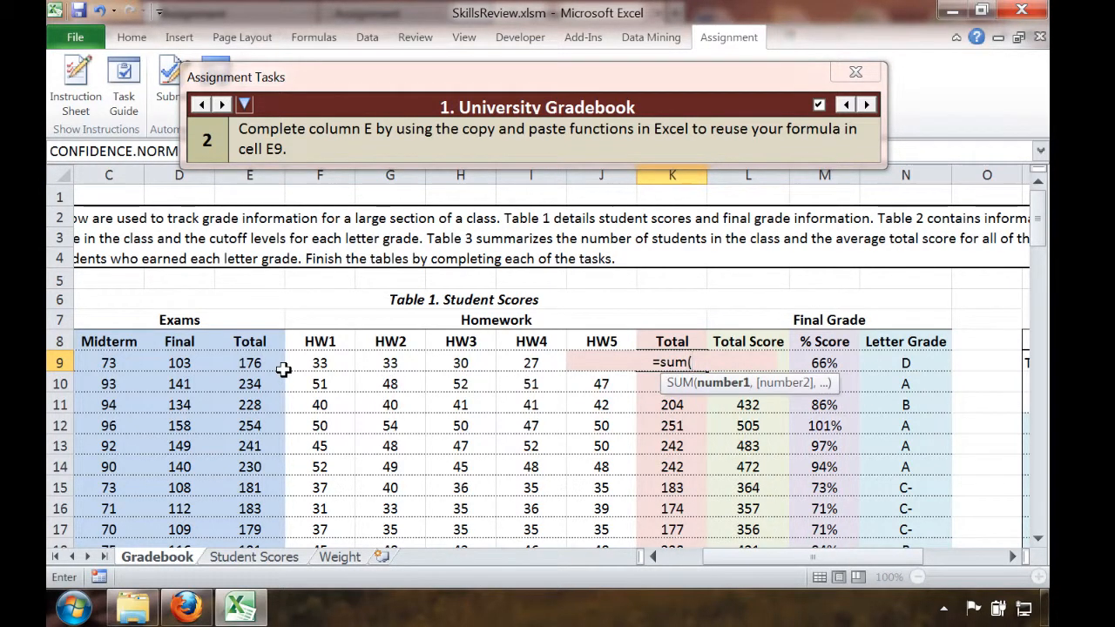
left_click_drag(601, 364, 283, 365)
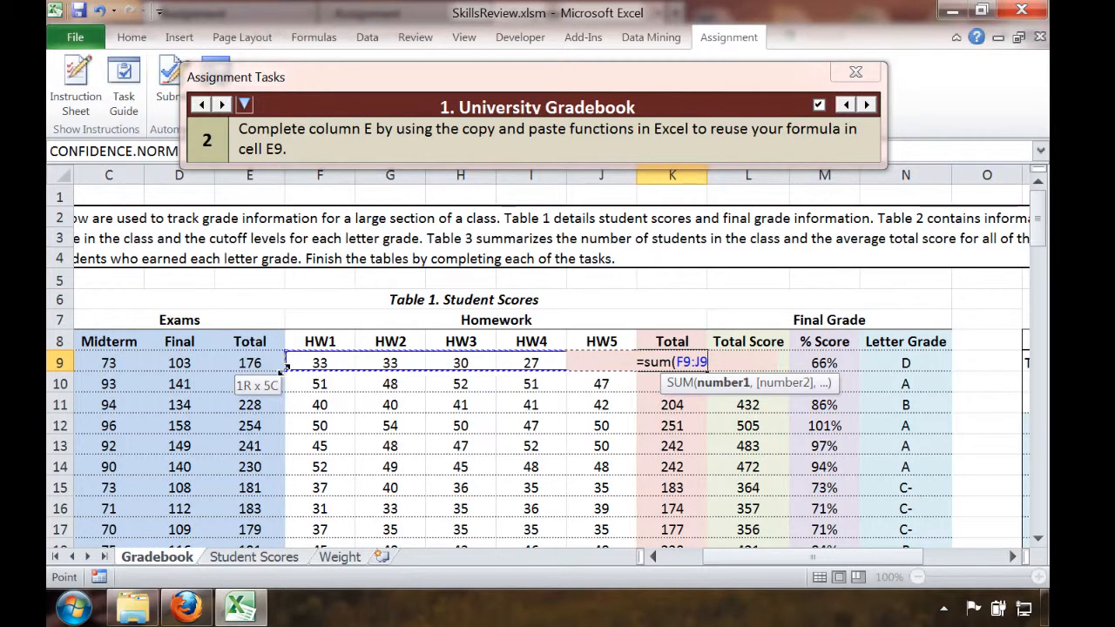
key("Return")
key("Up")
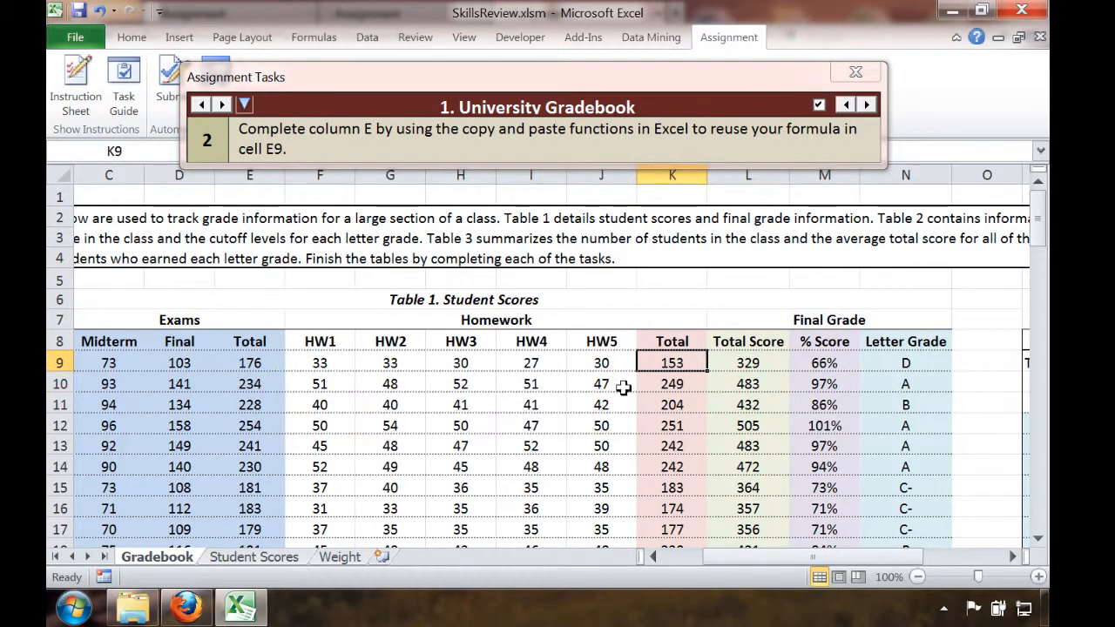
left_click_drag(706, 371, 706, 372)
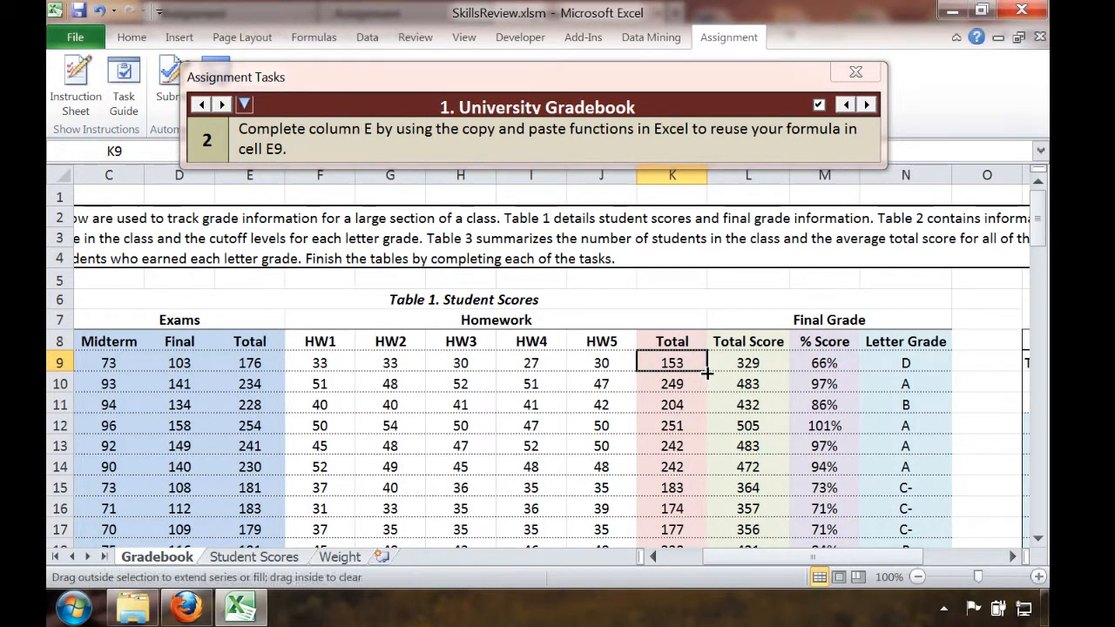
double_click(706, 372)
Look through the gradebook results, the course summary and the letter grade break-down table
key("Down")
key("Down")
key("Down")
key("Down")
key("Down")
key("Down")
key("Down")
key("Down")
key("Down")
key("Down")
key("Down")
key("Down")
key("Down")
key("Down")
key("Down")
key("Down")
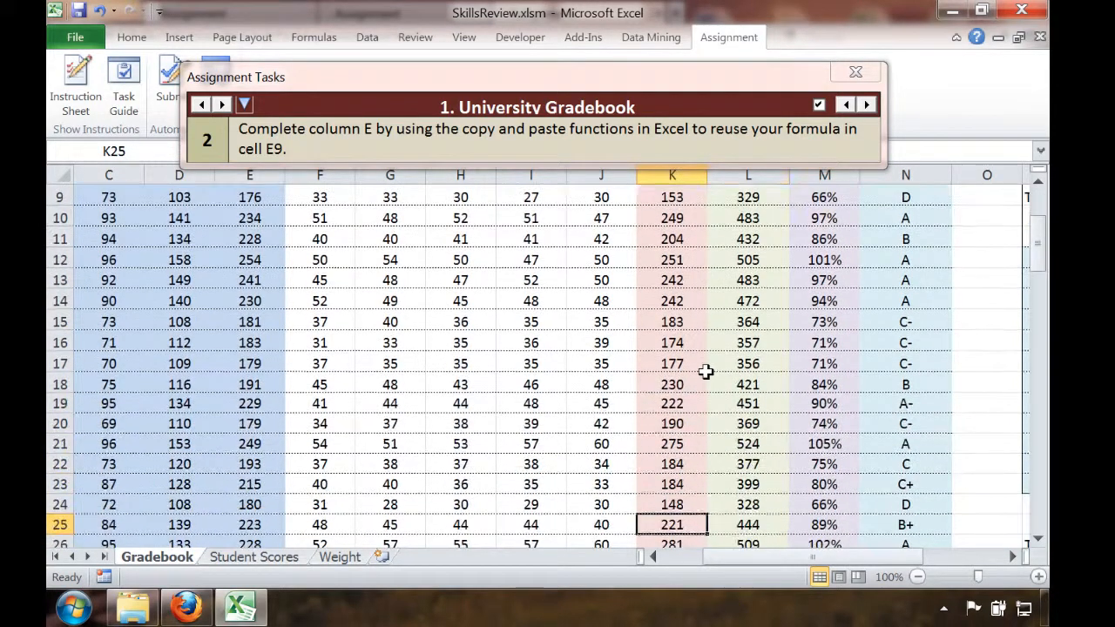
key("Right")
key("Right")
key("Right")
key("Right")
key("Down")
key("Down")
key("Down")
key("Down")
key("Right")
key("Right")
key("Down")
key("Down")
key("Down")
key("Down")
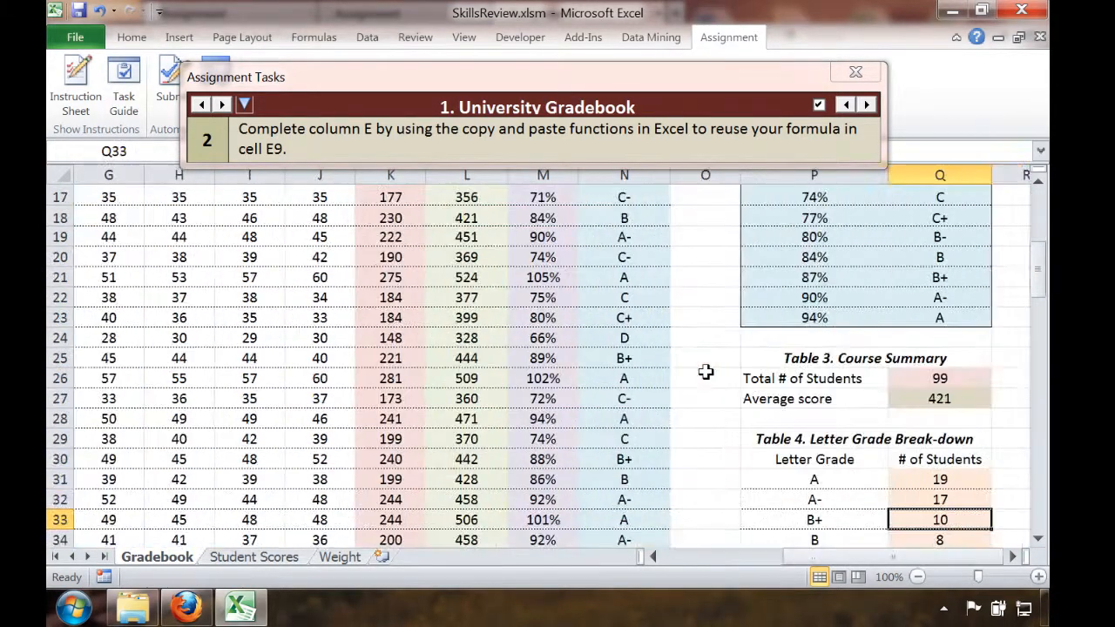
key("Down")
key("Down")
key("Down")
key("Down")
key("Down")
key("Down")
key("Down")
key("Down")
key("Right")
key("Right")
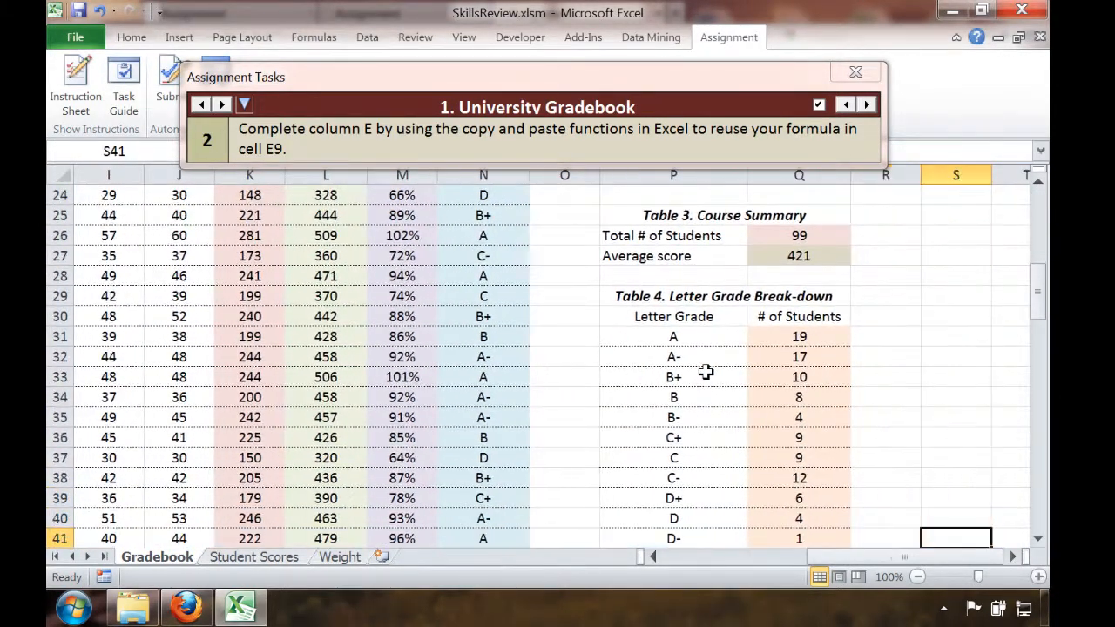
key("Down")
key("Down")
key("Left")
key("Right")
key("Right")
key("Right")
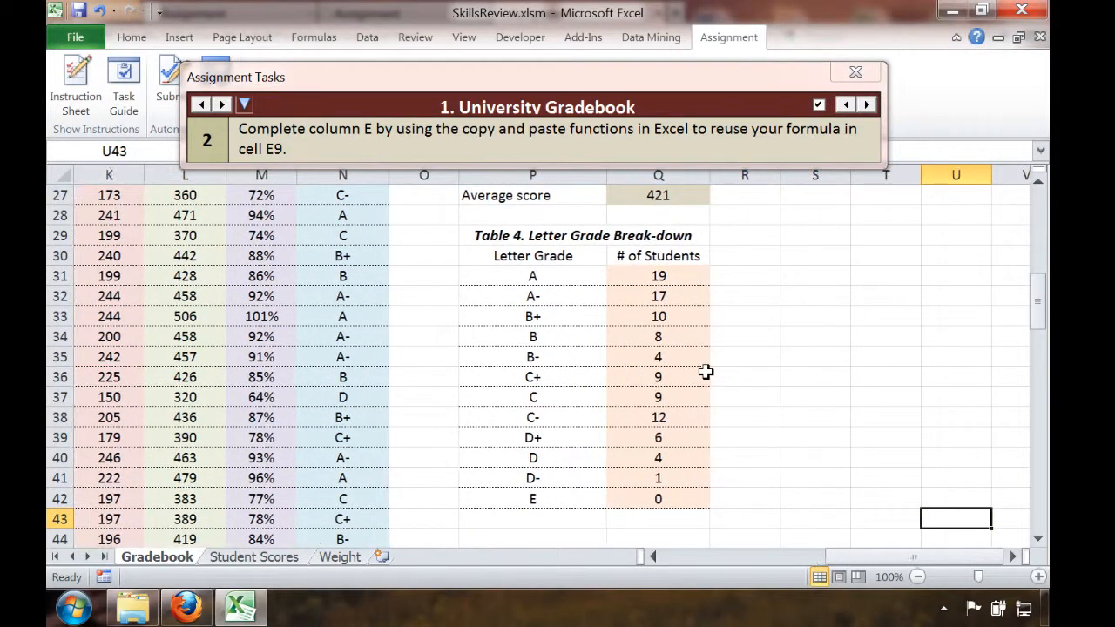
key("Right")
key("Right")
key("Left")
key("Left")
key("Left")
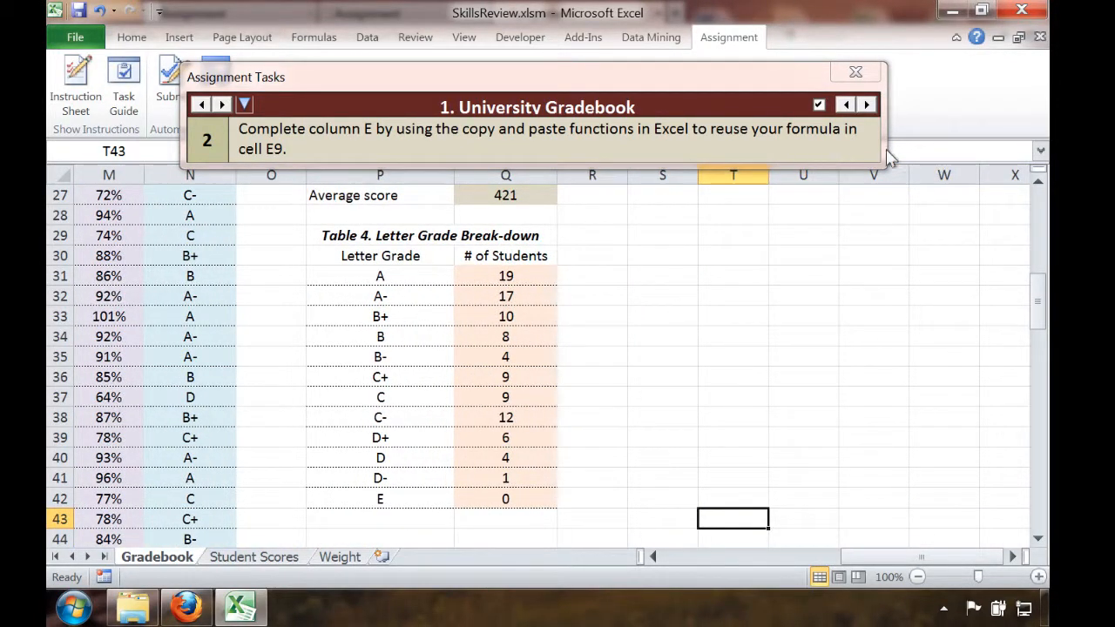
Close the assignment task guide, insert an empty 2-D pie chart, and place it beside the Table 4 letter grade break-down
left_click(855, 72)
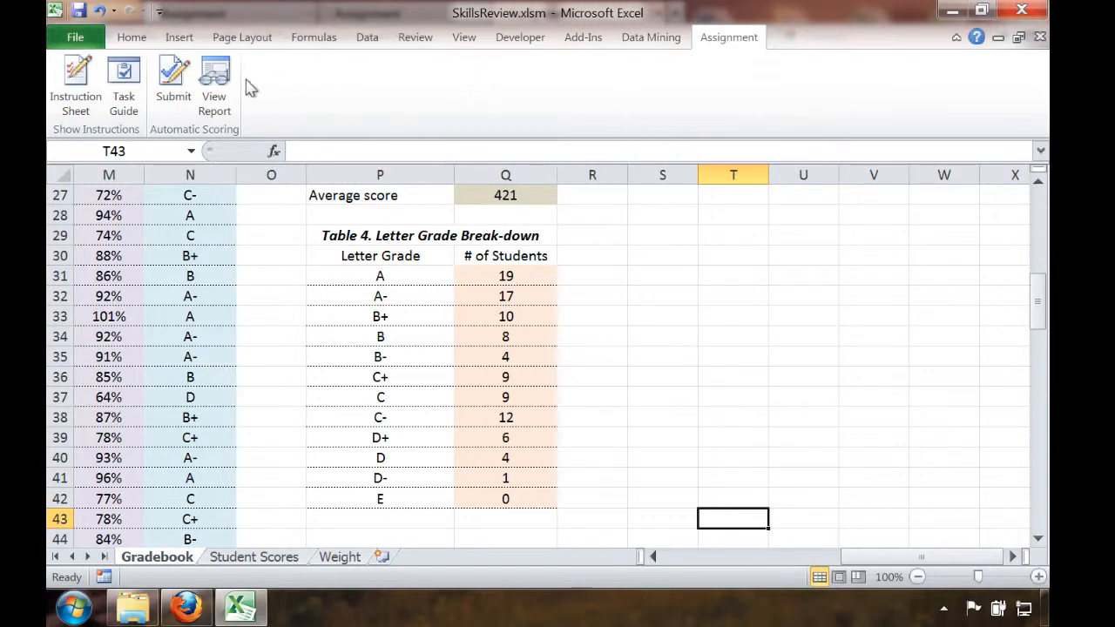
left_click(184, 37)
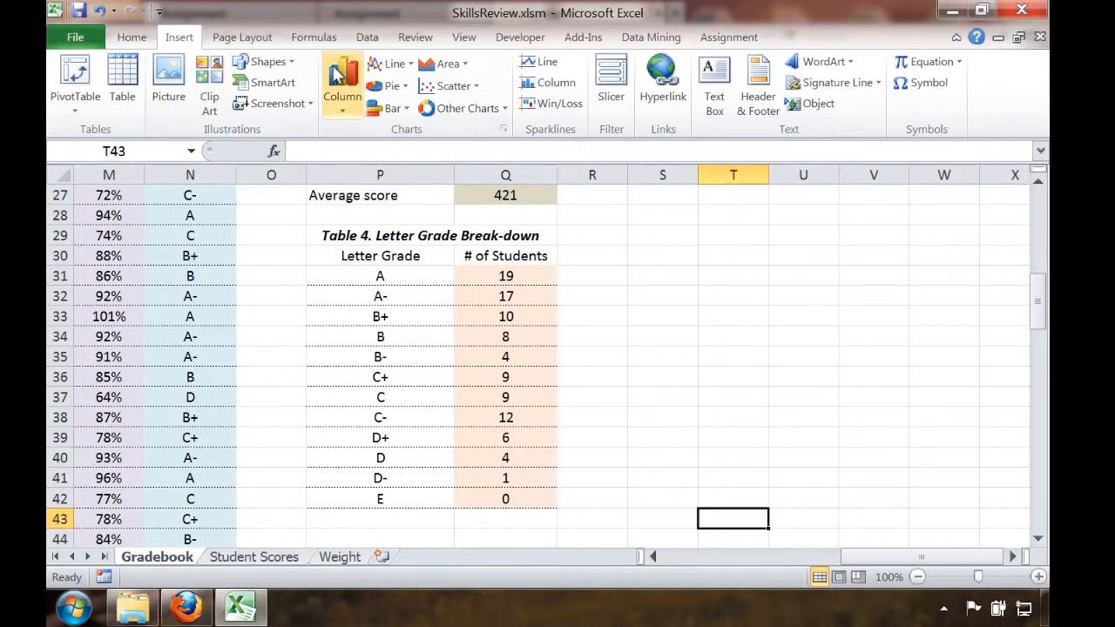
left_click(386, 85)
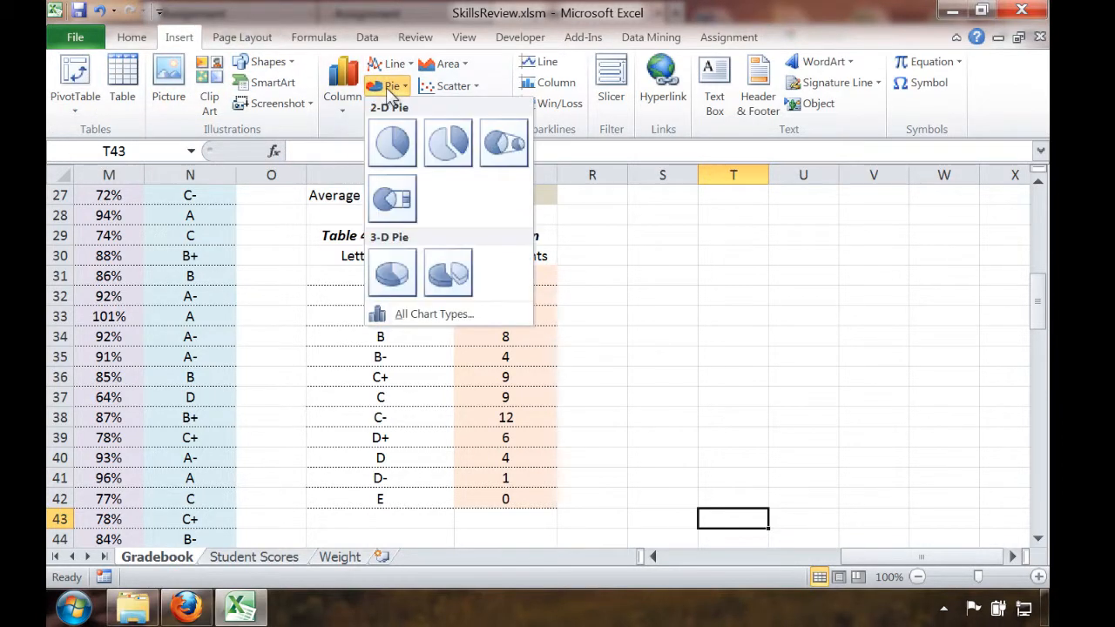
left_click(397, 155)
left_click_drag(600, 227, 898, 255)
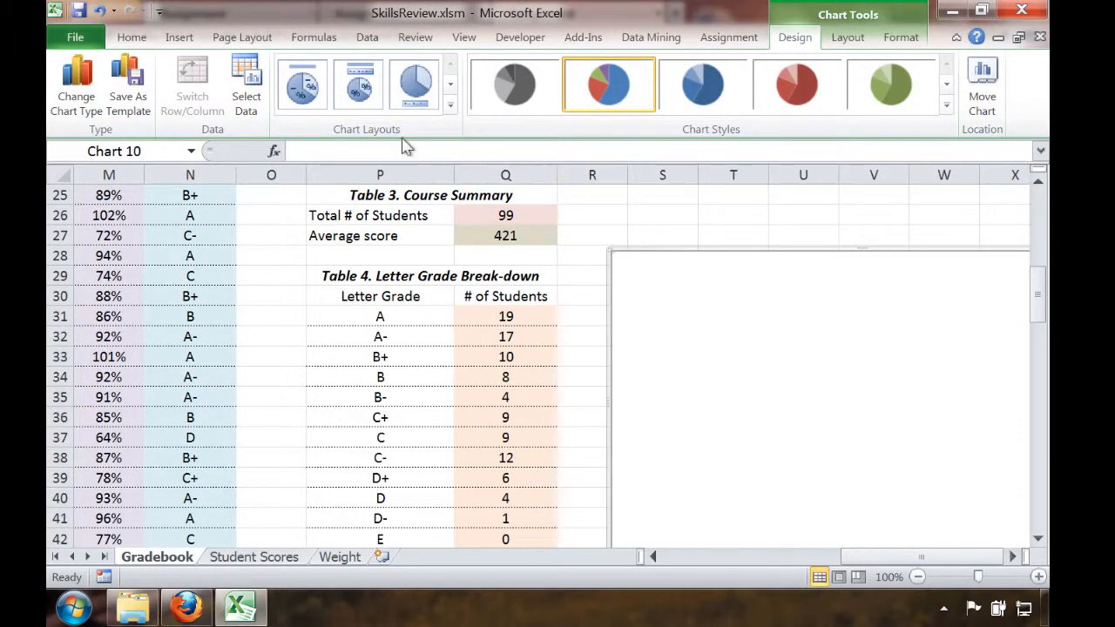
Add a data series to the pie chart with its name from Q30 and its values from Q31:Q42
left_click(237, 101)
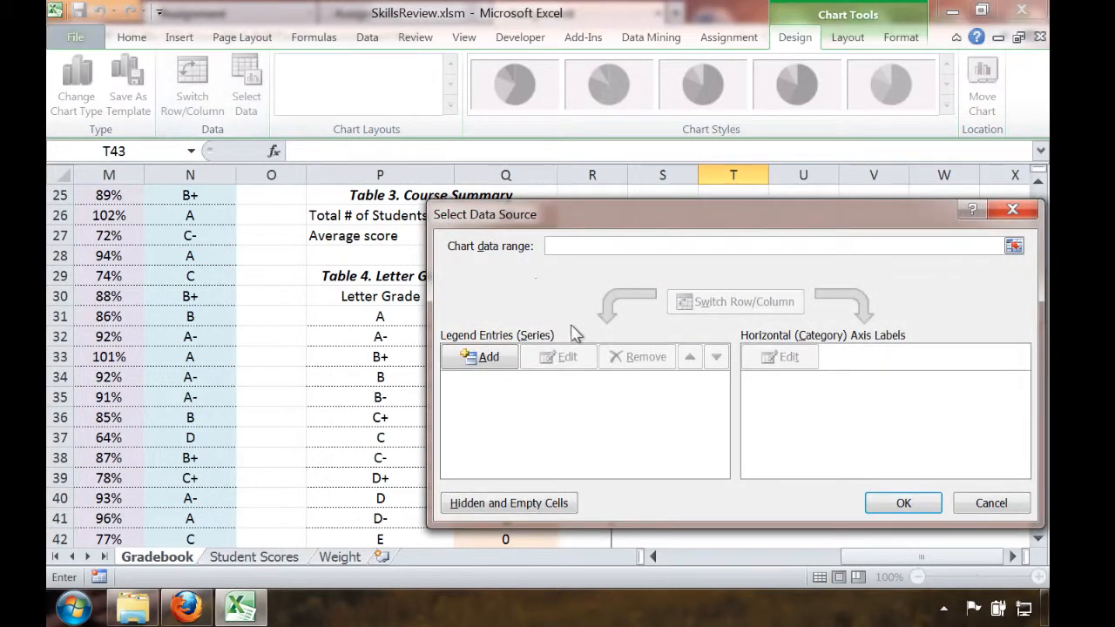
left_click(490, 356)
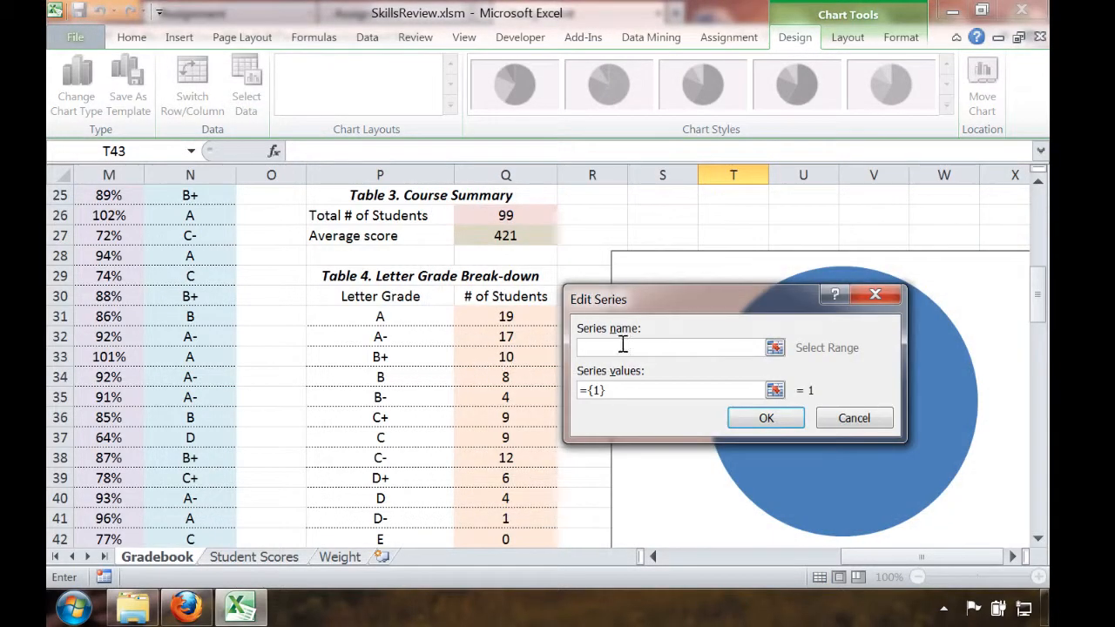
left_click(523, 298)
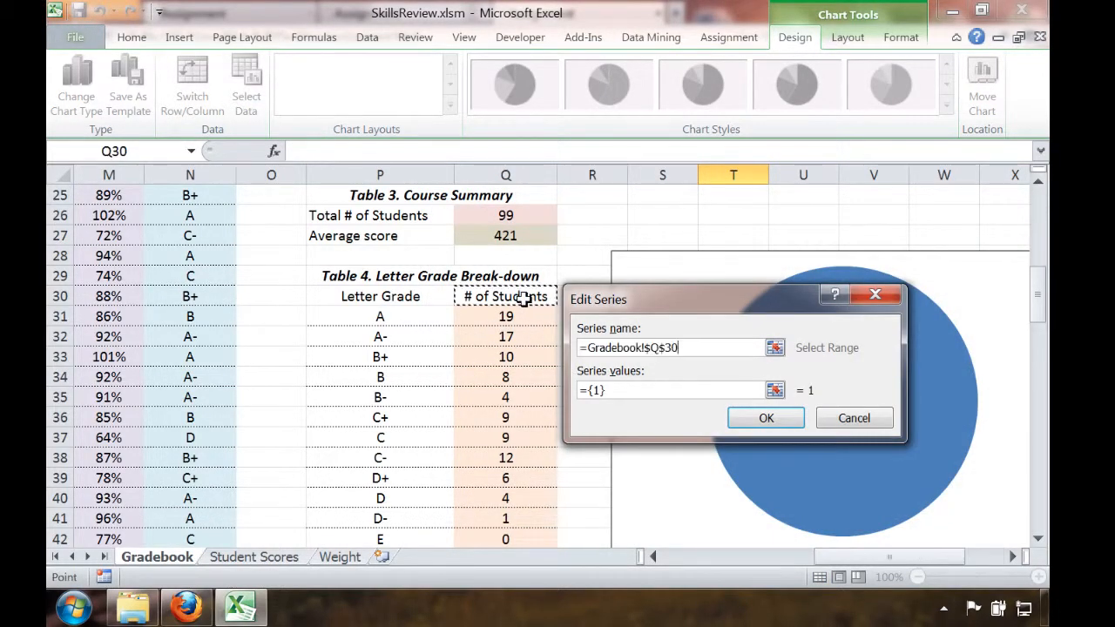
left_click(774, 391)
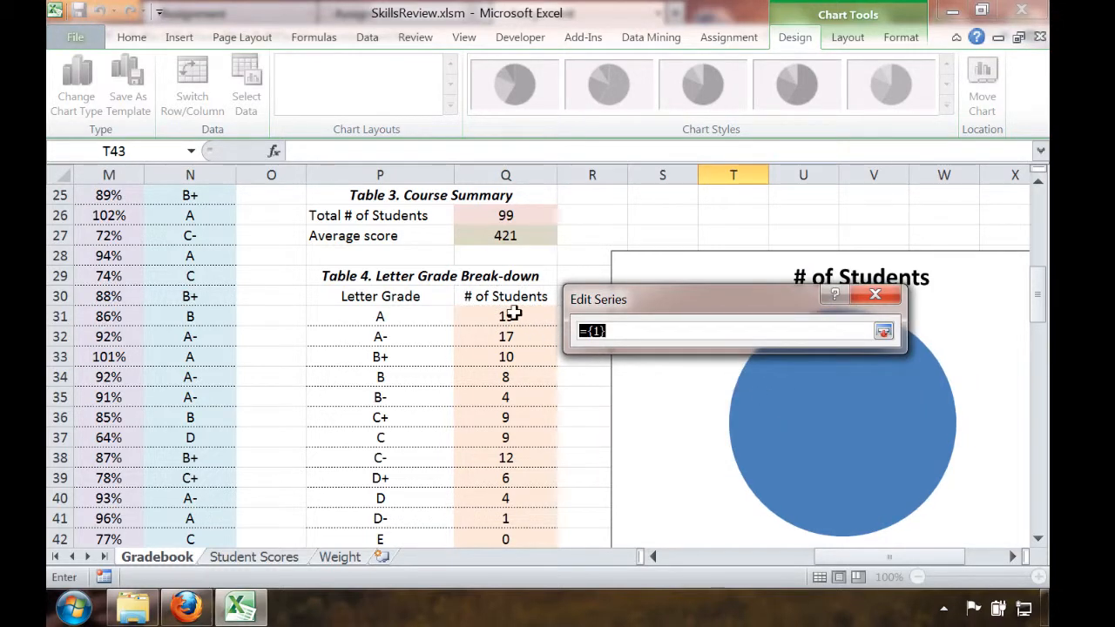
left_click_drag(512, 315, 522, 459)
key("Return")
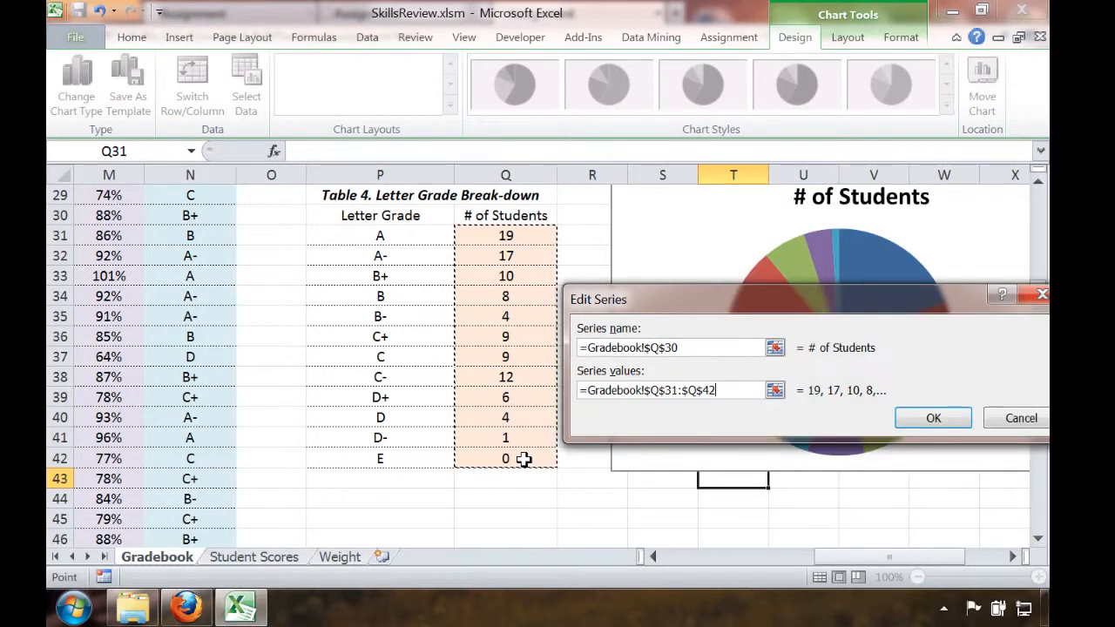
left_click(933, 418)
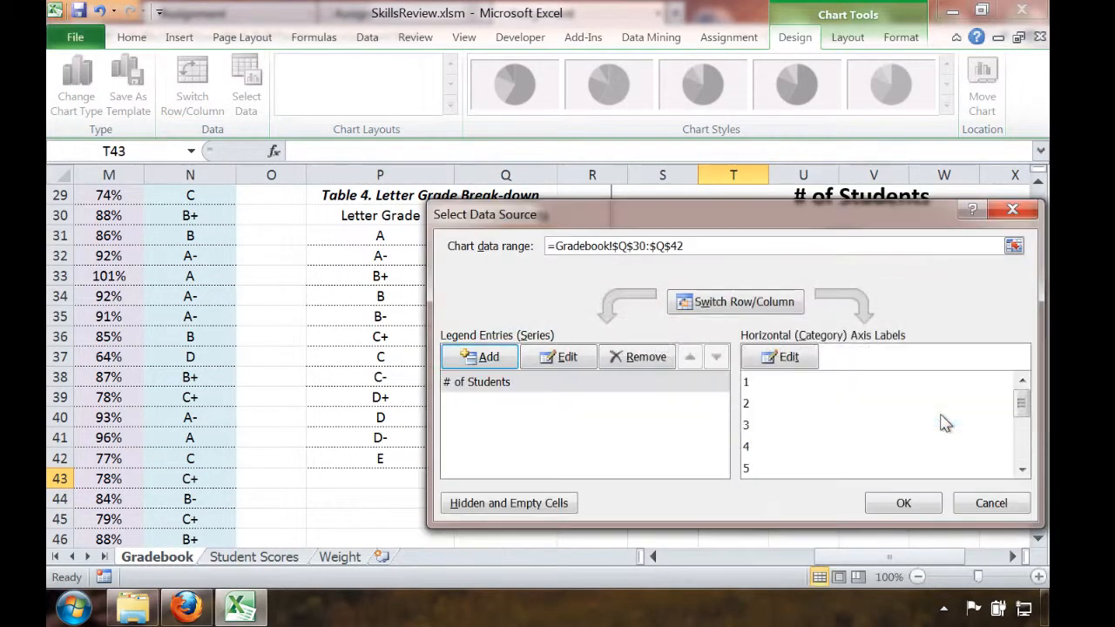
Set the pie chart's category labels to the letter grades in P31:P42 and apply the data source
left_click(787, 358)
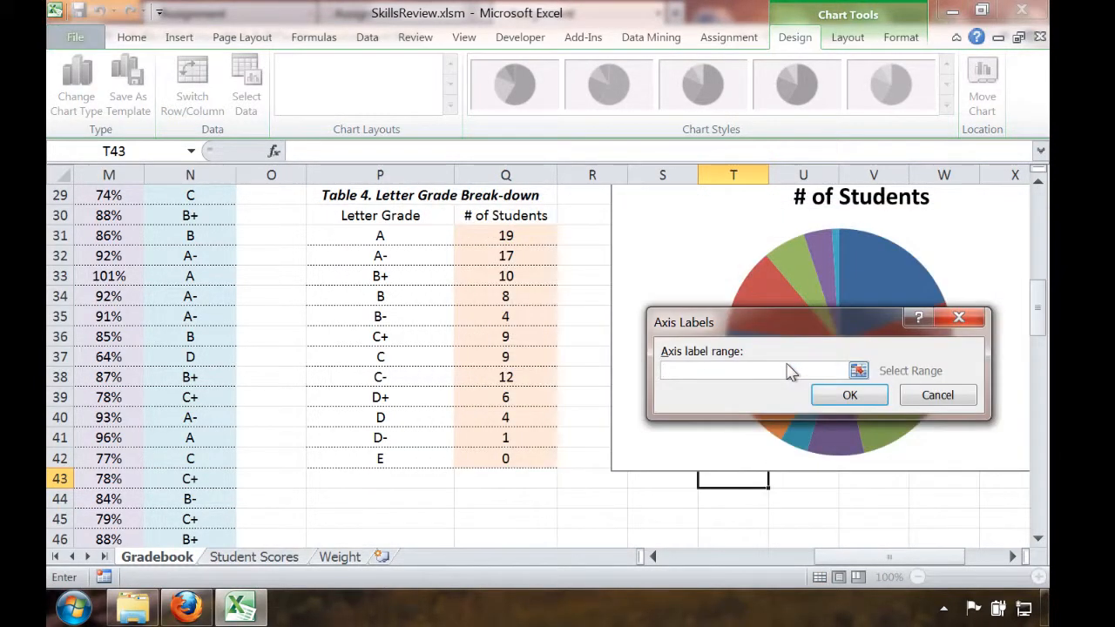
left_click_drag(409, 233, 392, 448)
key("Return")
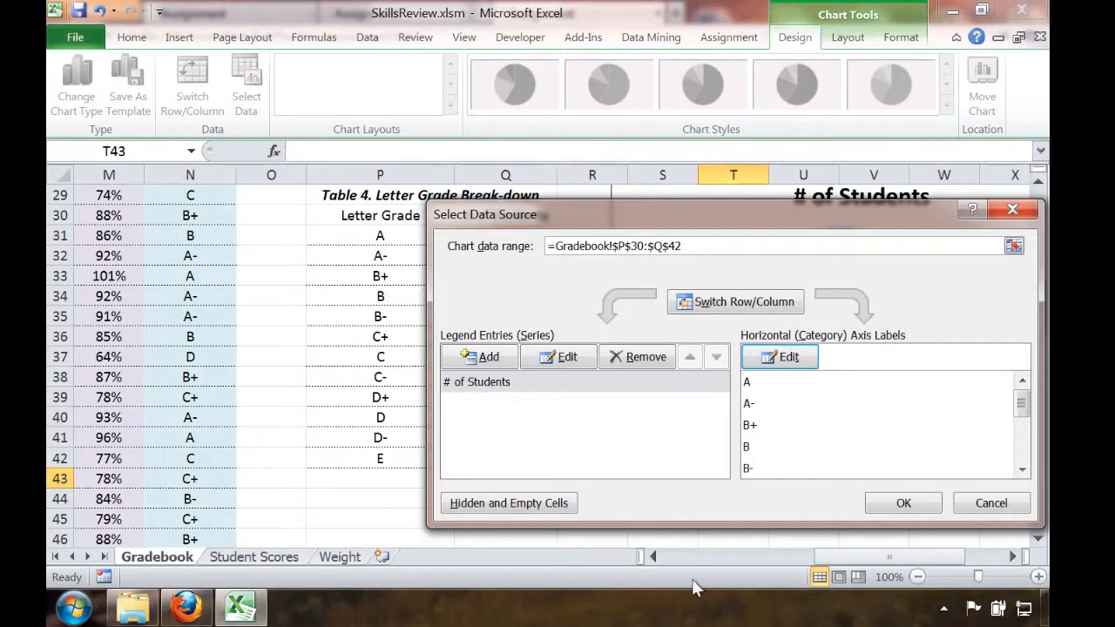
left_click(904, 503)
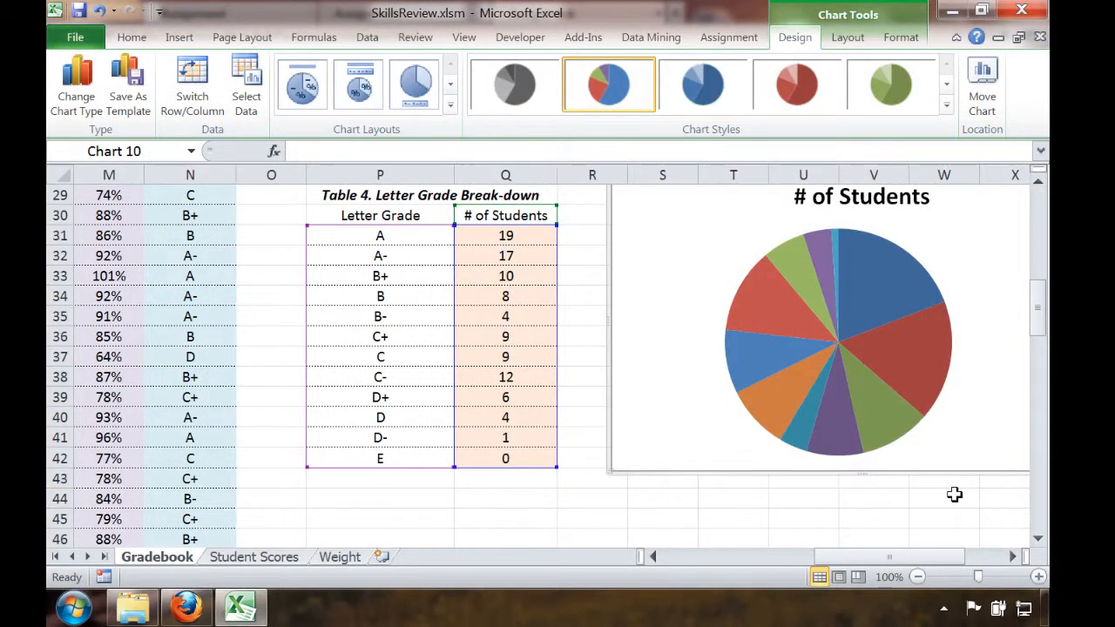
Change the pie chart's title to "Letter Grade Break-down"
left_click(871, 199)
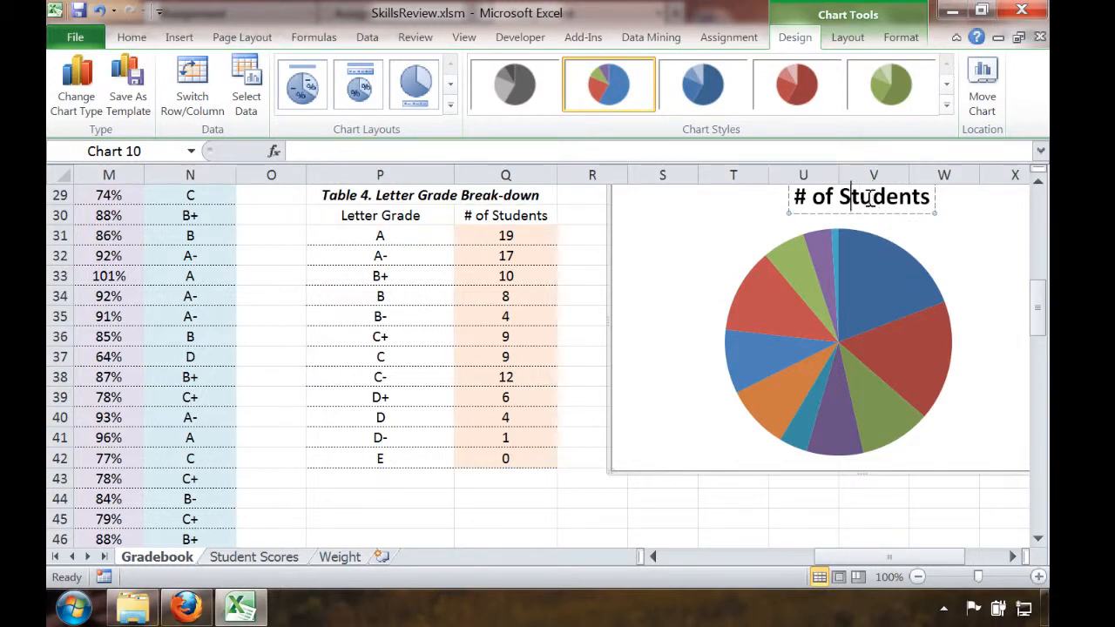
triple_click(871, 199)
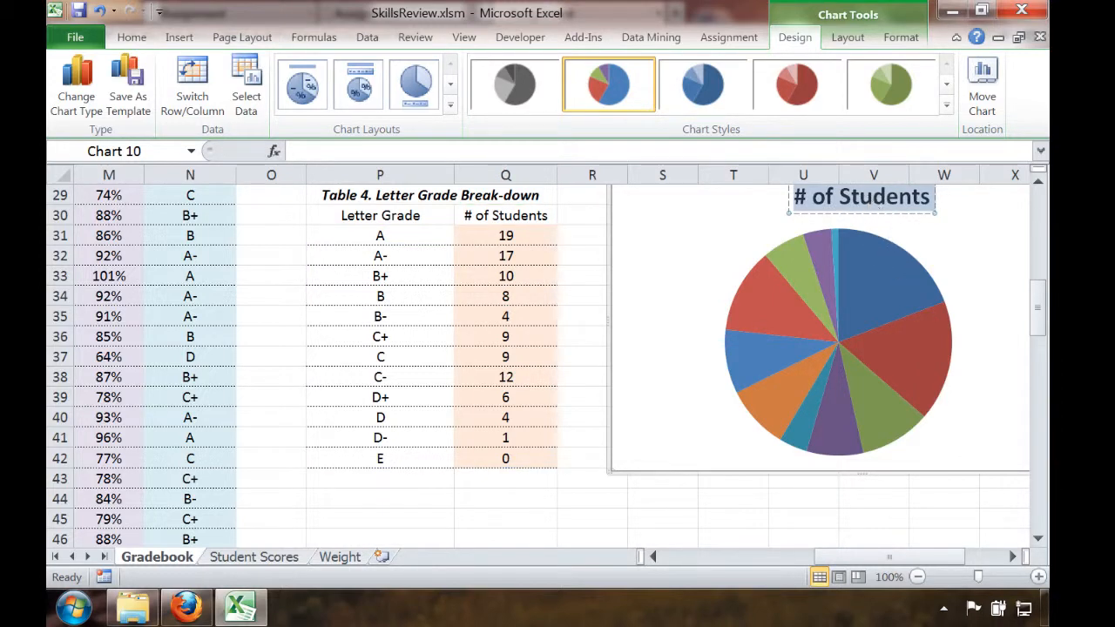
type("Letter Gre")
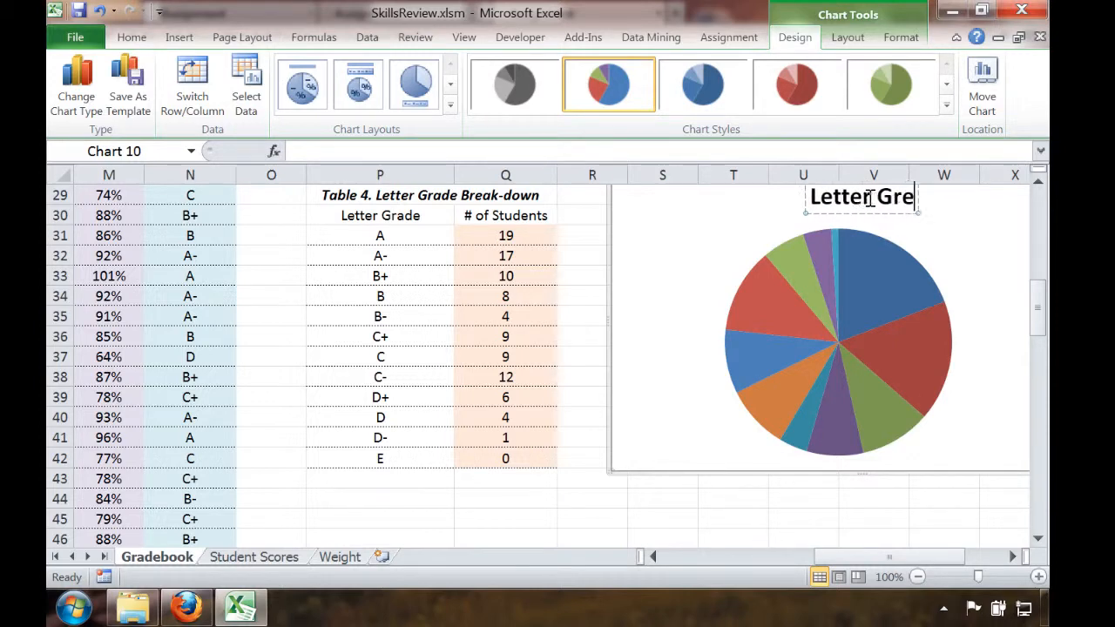
key("BackSpace")
type("ade B")
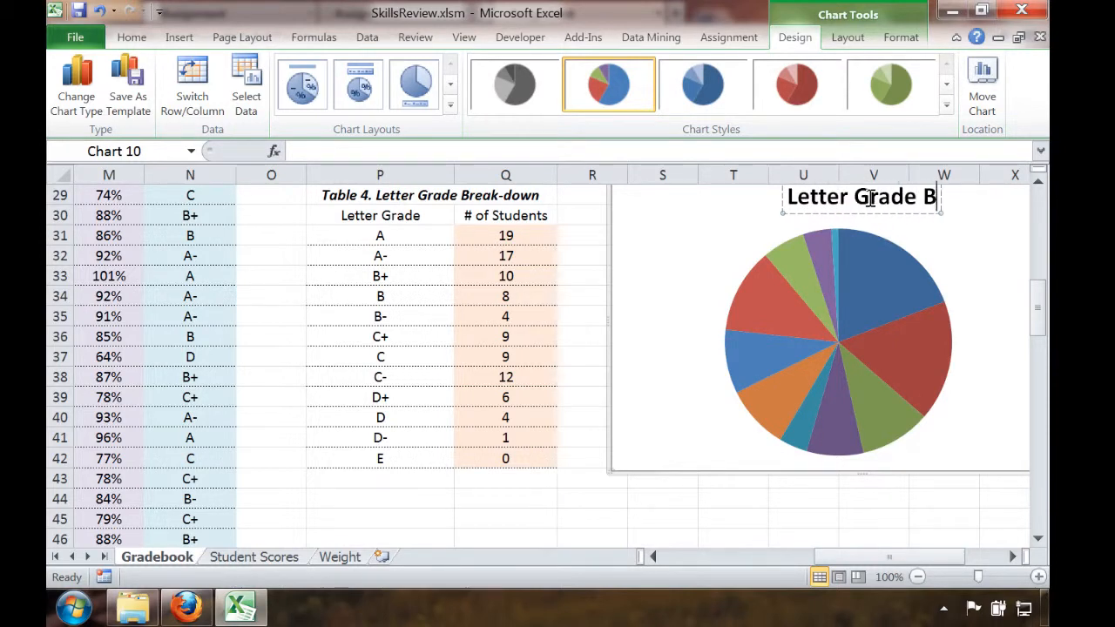
type("reak-down")
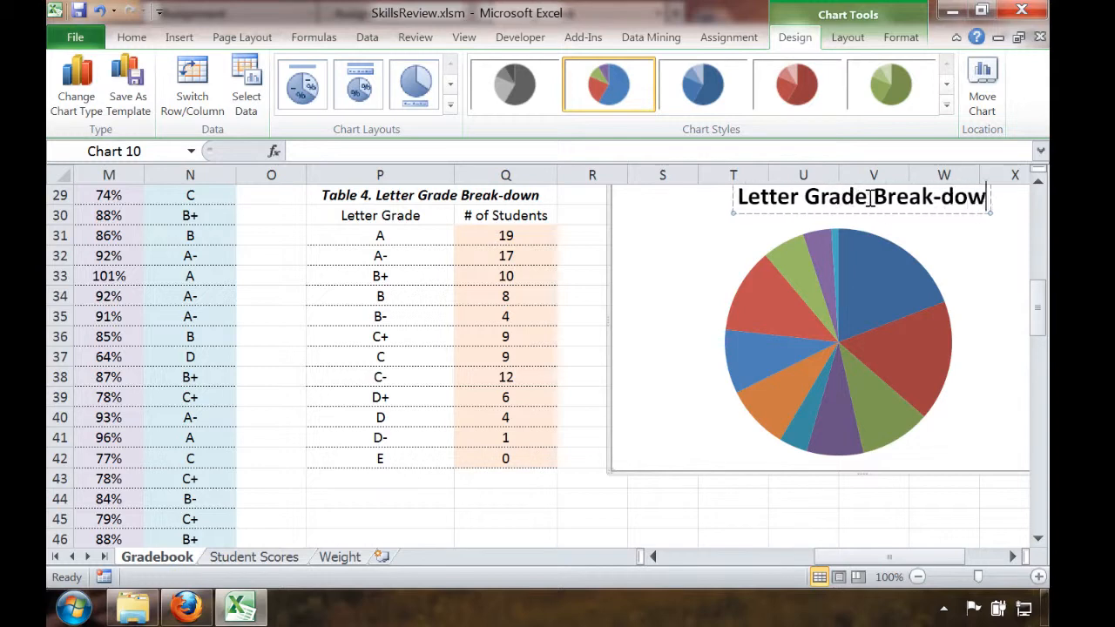
left_click(937, 259)
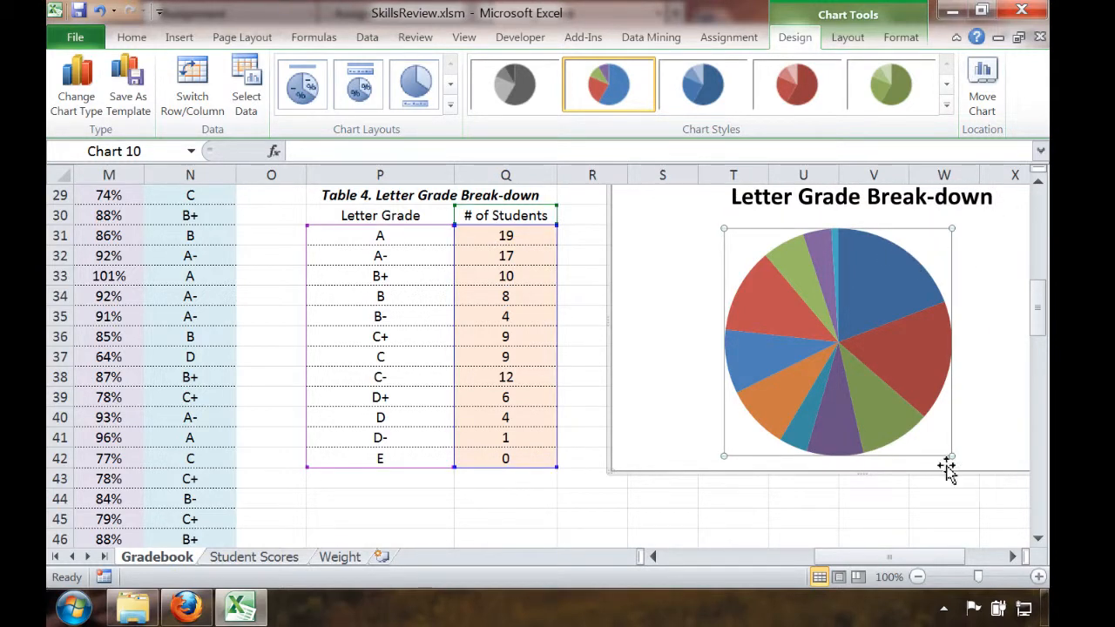
Add Best Fit data labels to the pie chart and make them show percentages instead of values
left_click(847, 37)
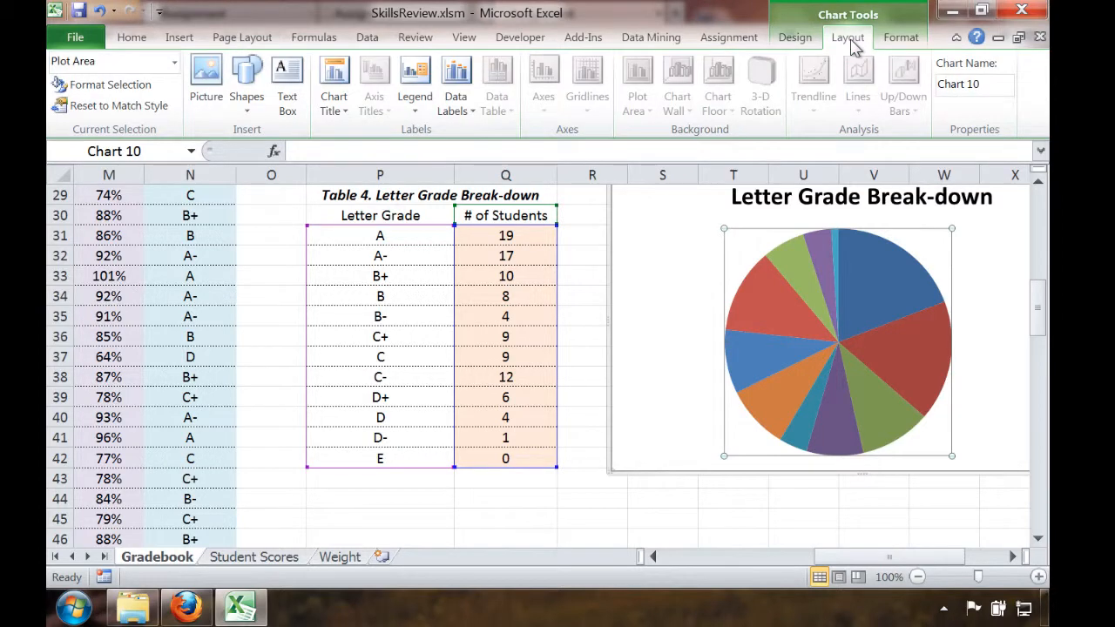
left_click(460, 109)
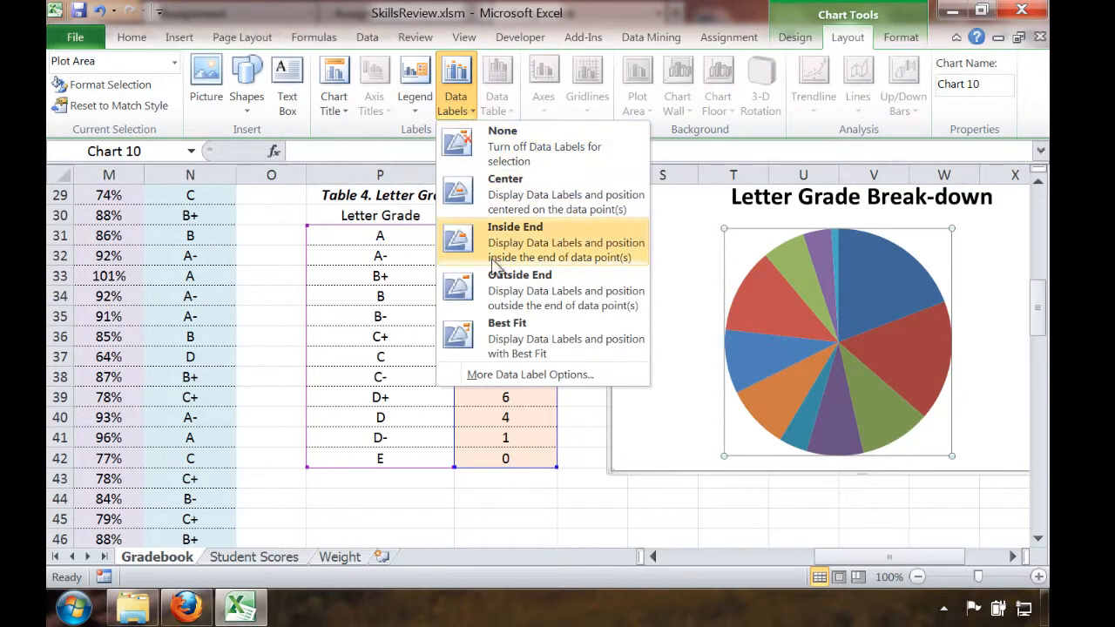
left_click(488, 336)
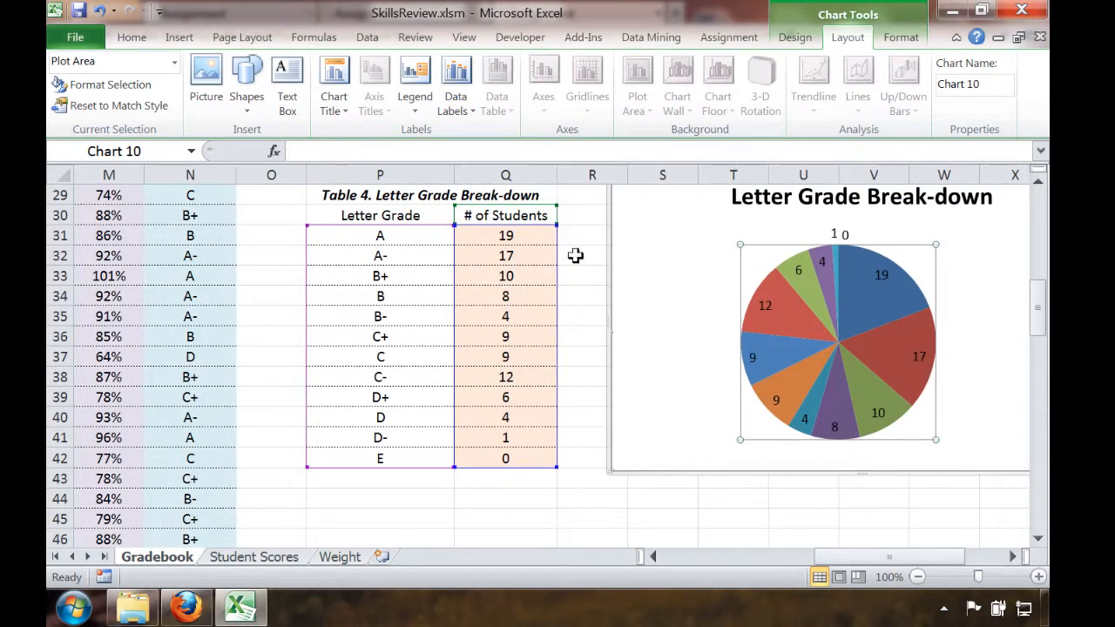
left_click(456, 106)
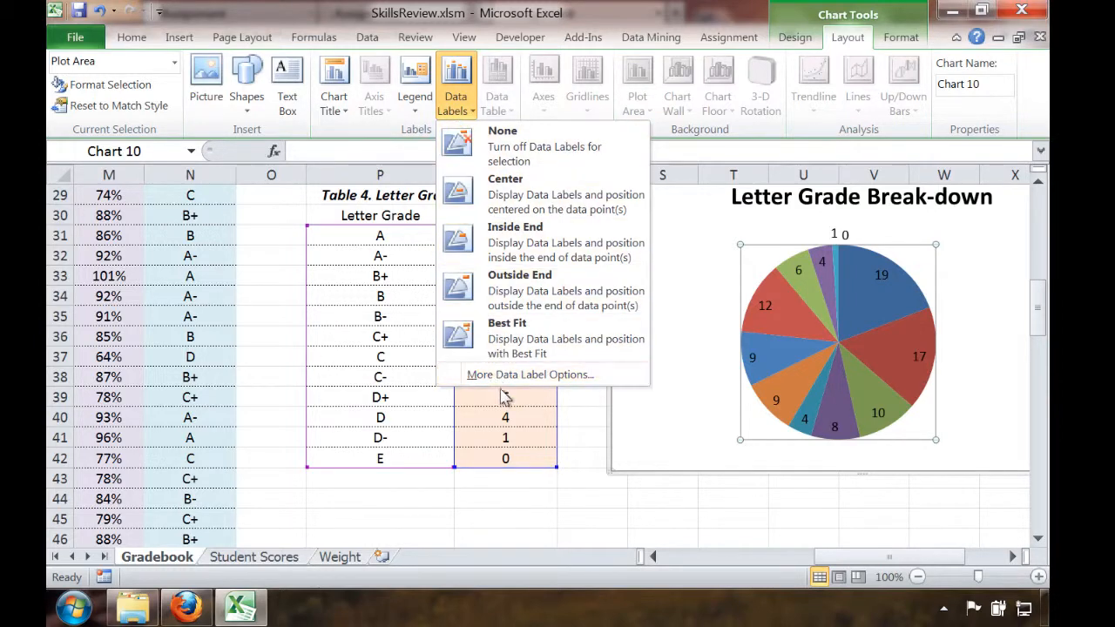
left_click(529, 375)
left_click(454, 171)
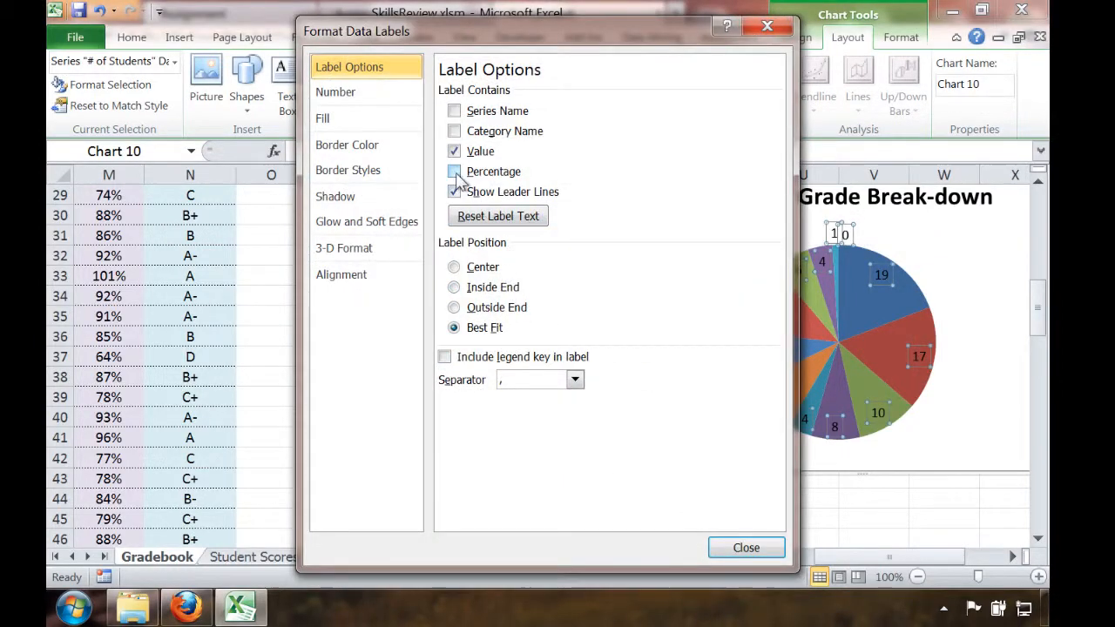
left_click(454, 152)
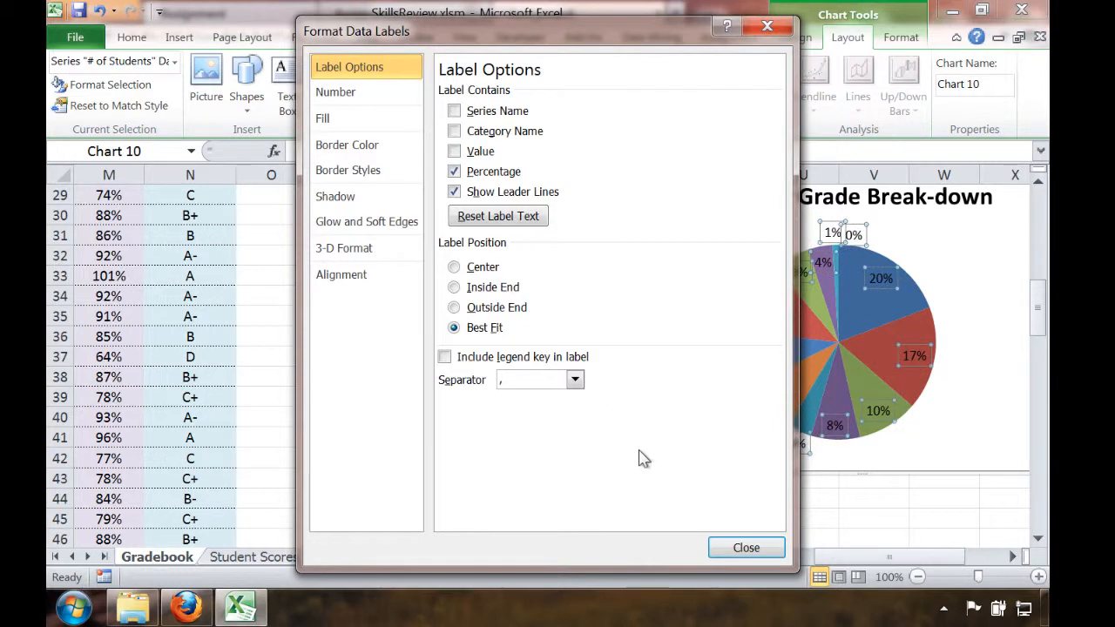
left_click(739, 549)
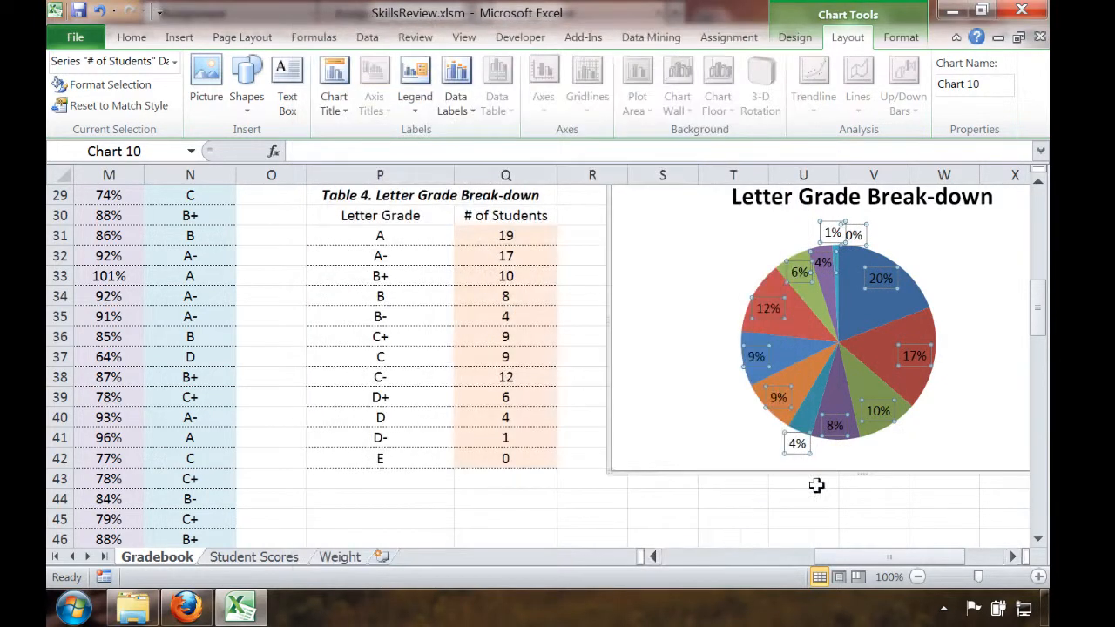
Remove the legend from the Letter Grade Break-down pie chart
left_click(871, 498)
key("Right")
key("Right")
key("Right")
key("Right")
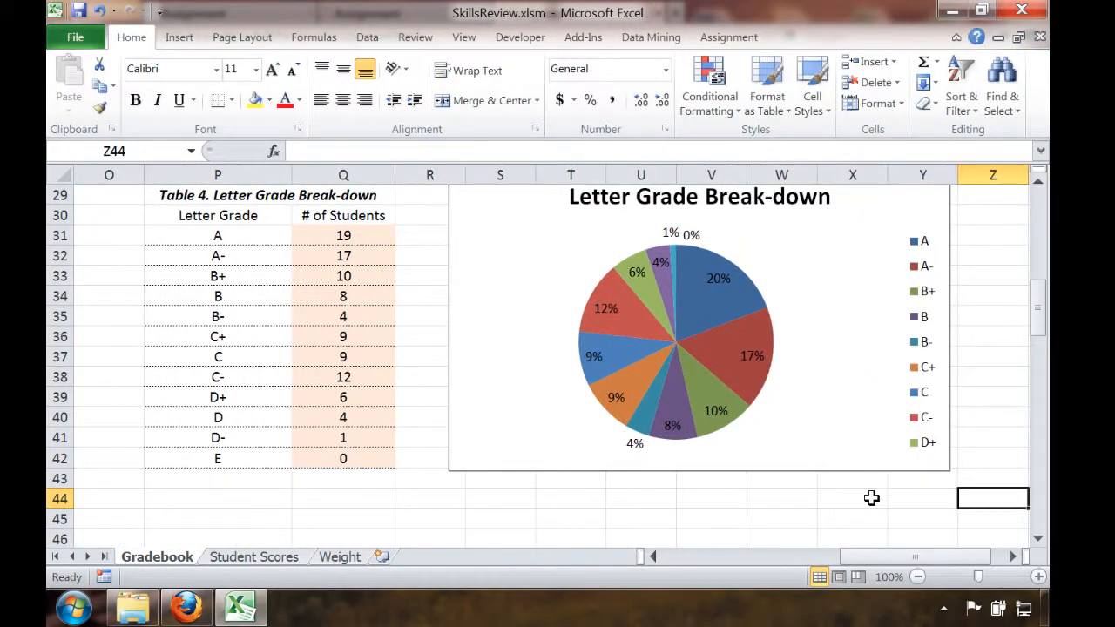
left_click(939, 410)
left_click(844, 35)
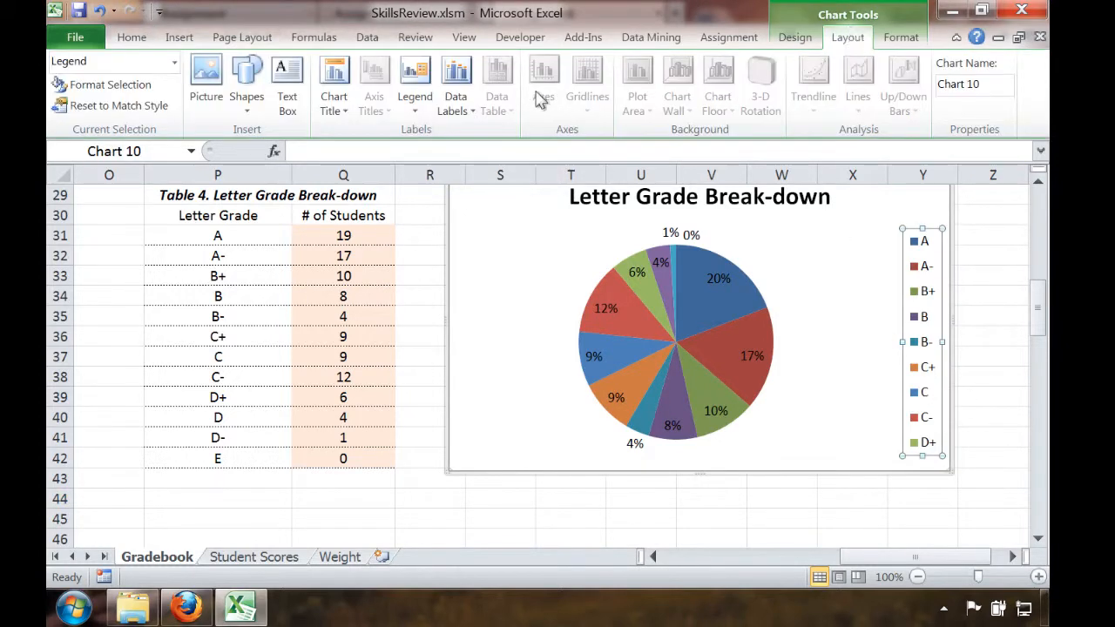
left_click(421, 116)
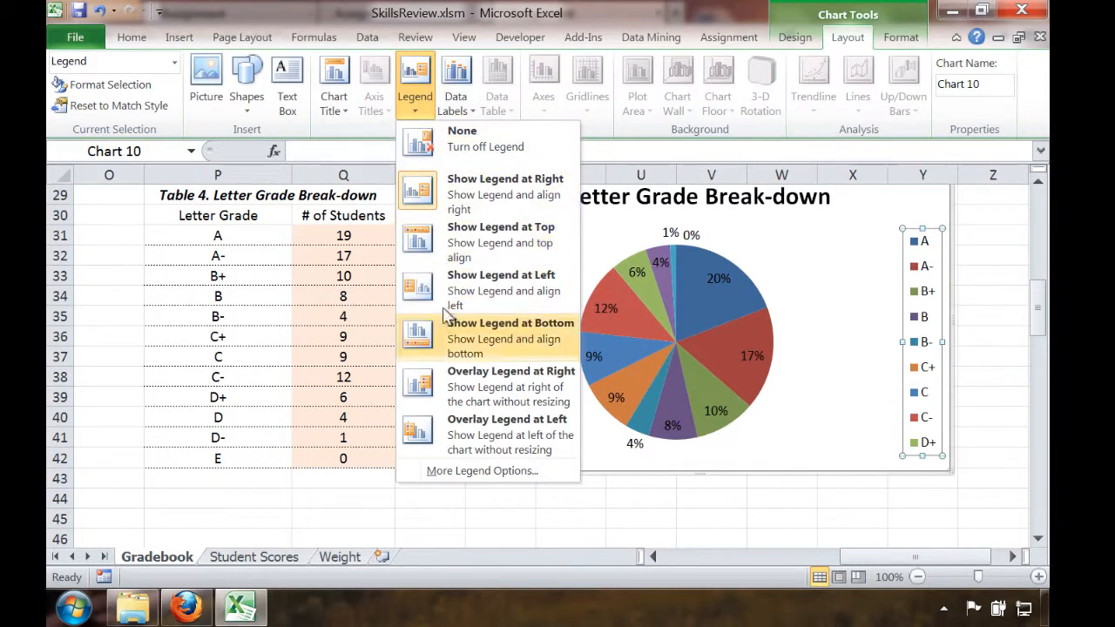
left_click(452, 150)
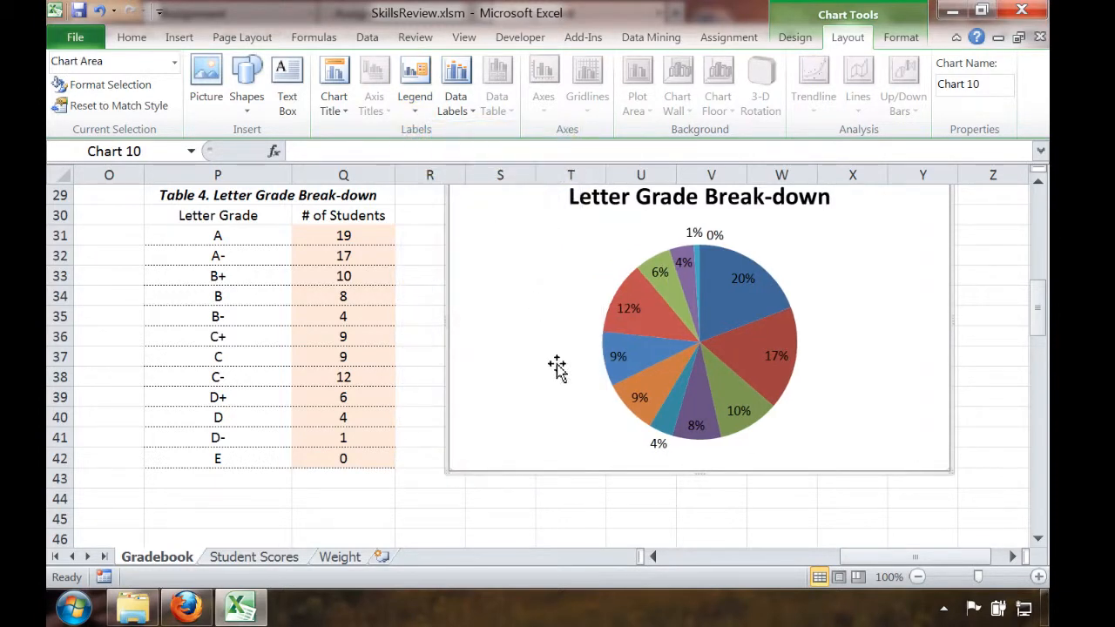
left_click(572, 491)
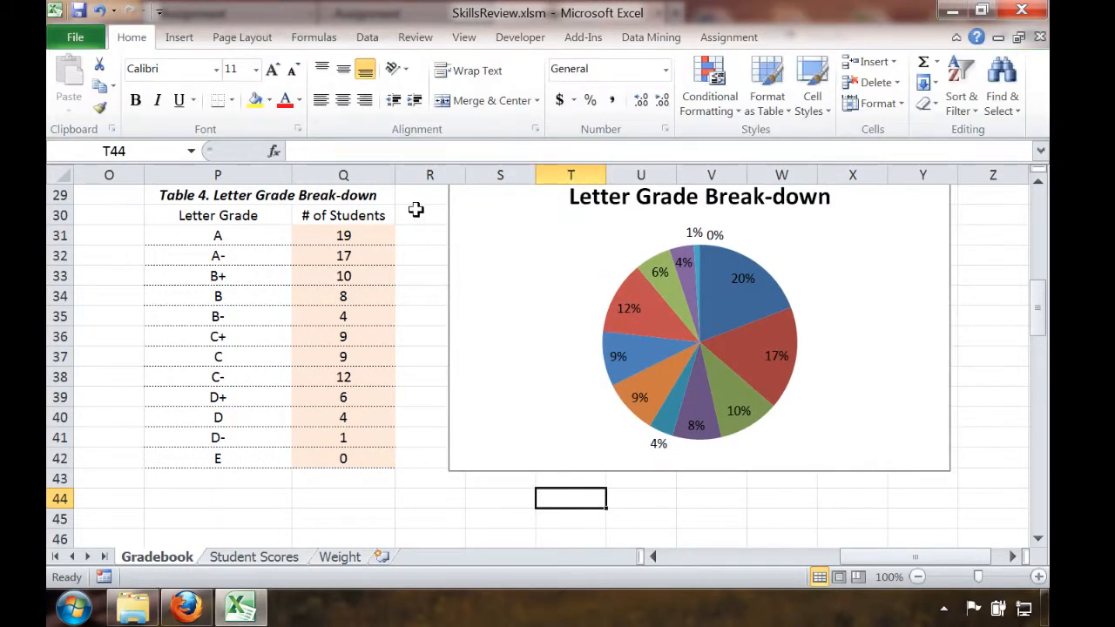
Submit the assignment for automatic scoring with the student's e-mail address and account password
left_click(750, 42)
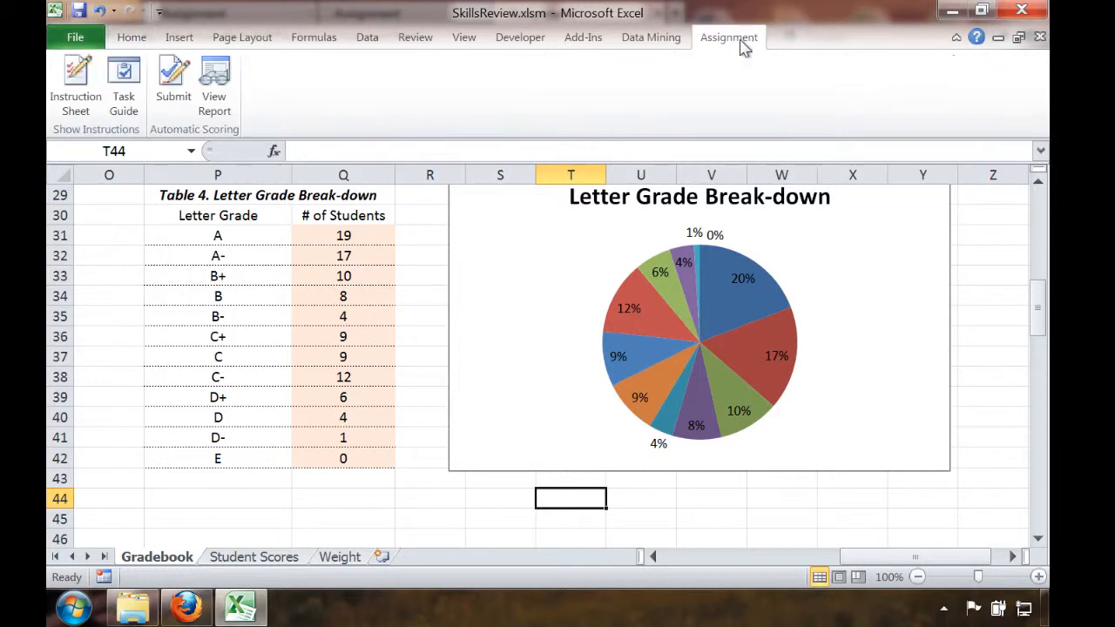
left_click(173, 83)
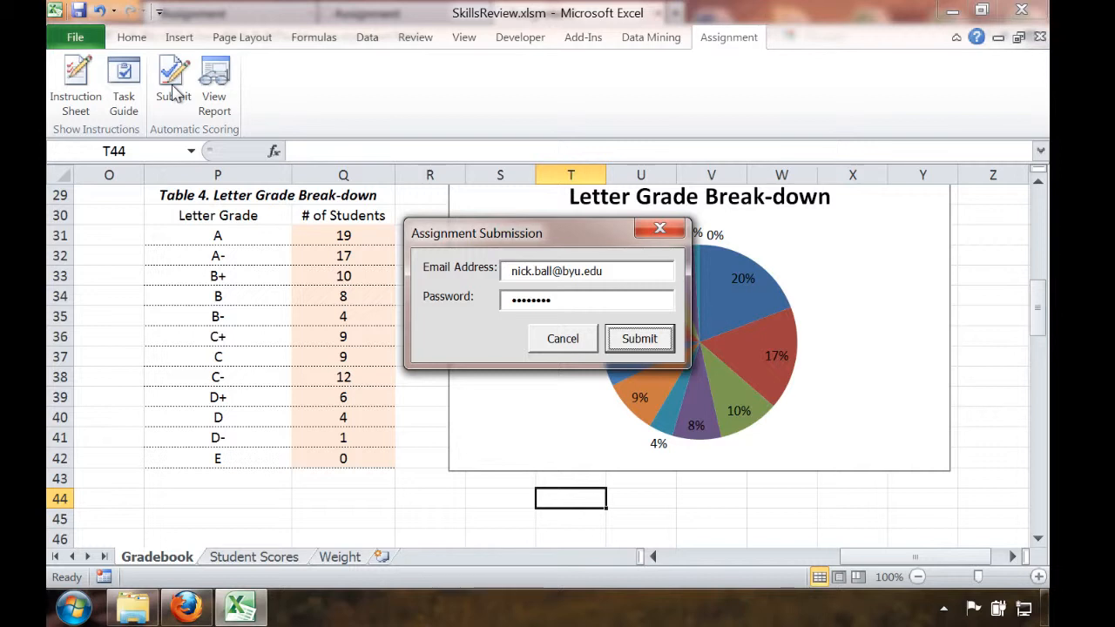
left_click(640, 340)
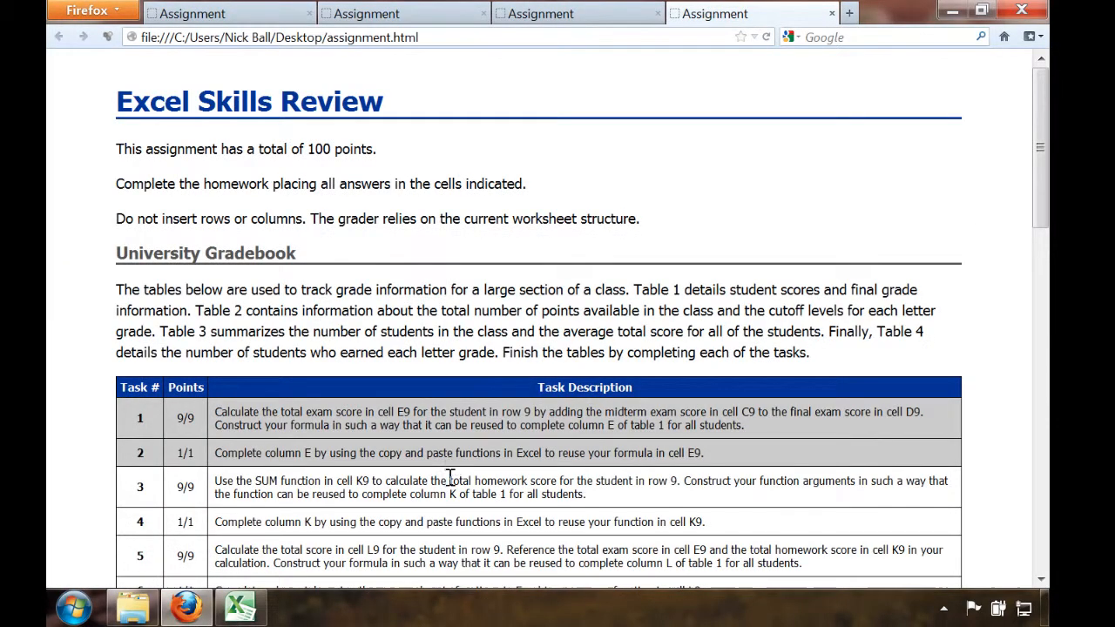
Review the graded report's points and deductions for the Gradebook, Student Scores and Weight Loss Evaluation tasks
scroll(449, 477, "down", 8)
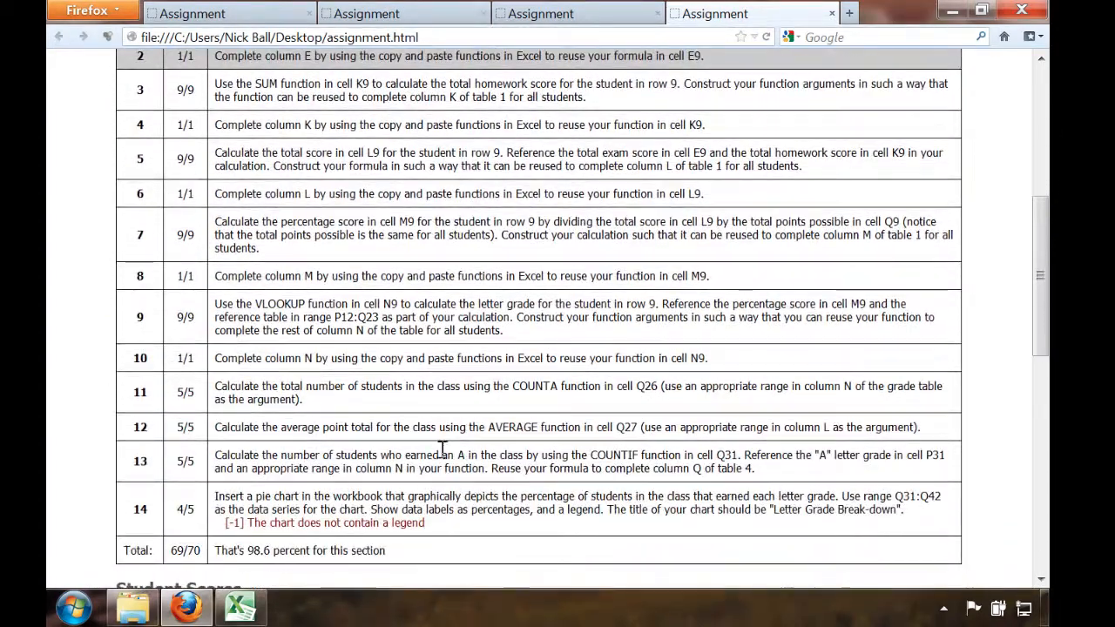
scroll(391, 316, "up", 3)
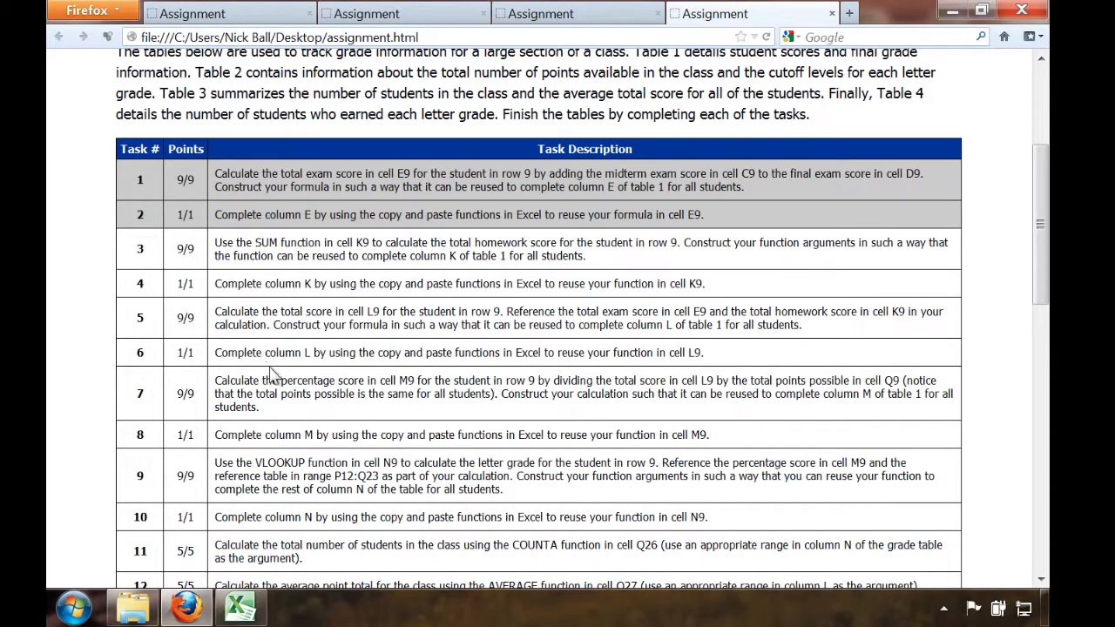
scroll(272, 373, "down", 4)
scroll(272, 372, "down", 5)
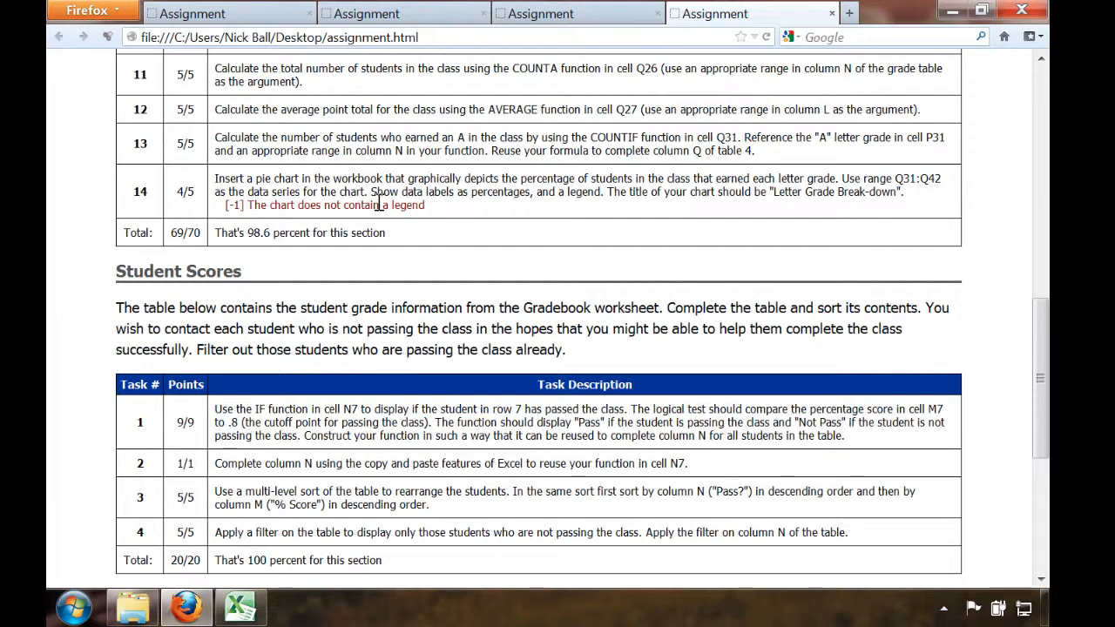
scroll(380, 205, "down", 2)
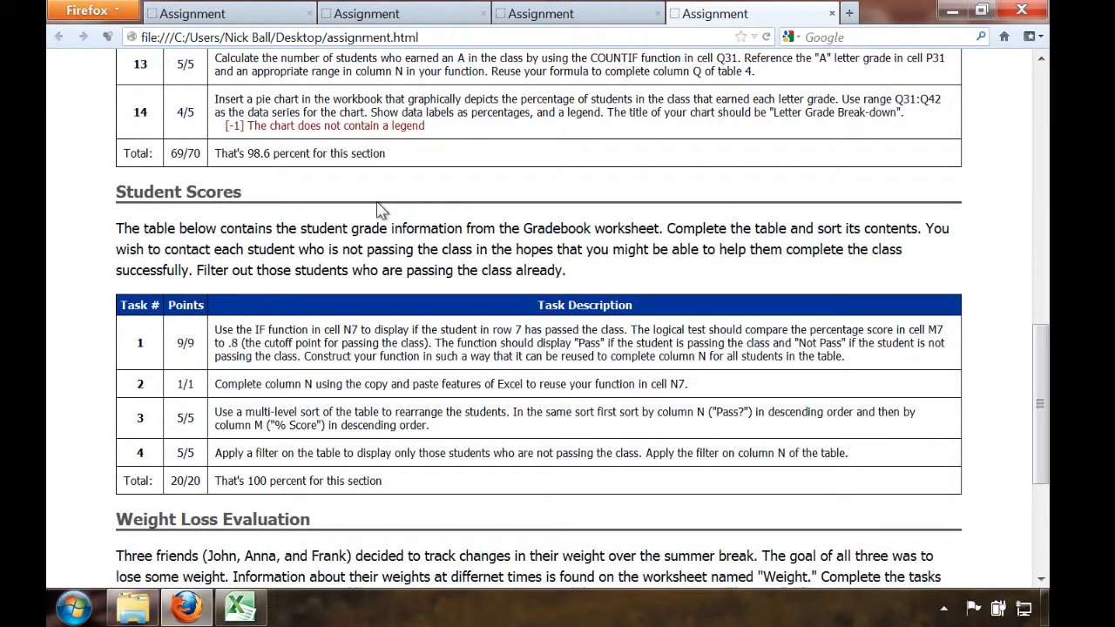
scroll(380, 209, "down", 4)
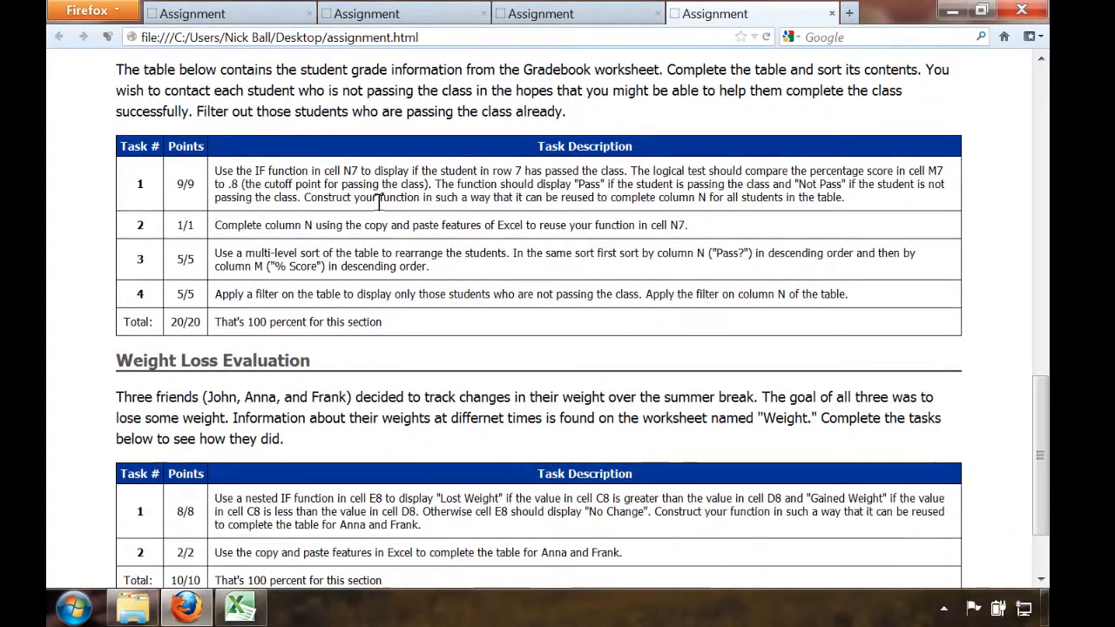
scroll(379, 206, "down", 3)
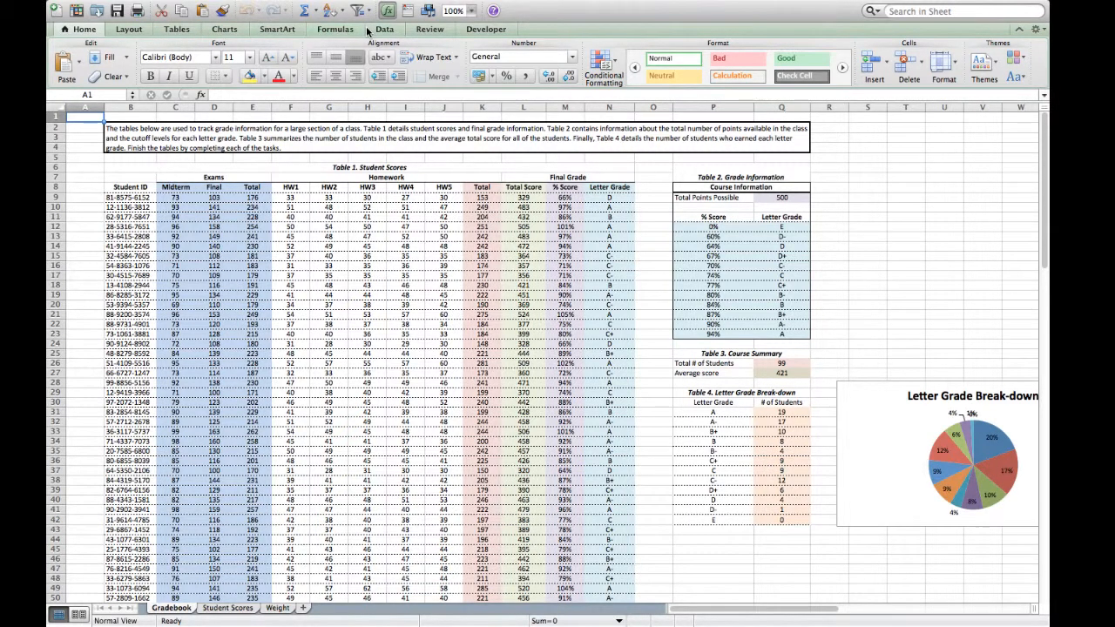
Look over the commands on the Assignment Tools toolbar and close the toolbar
left_click(403, 8)
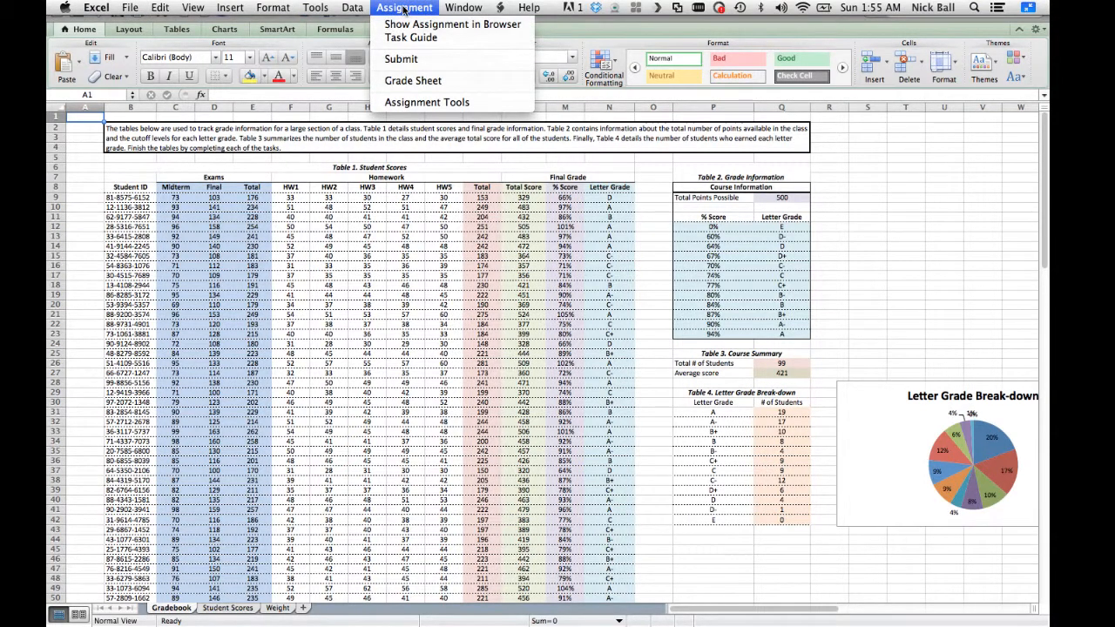
left_click(419, 103)
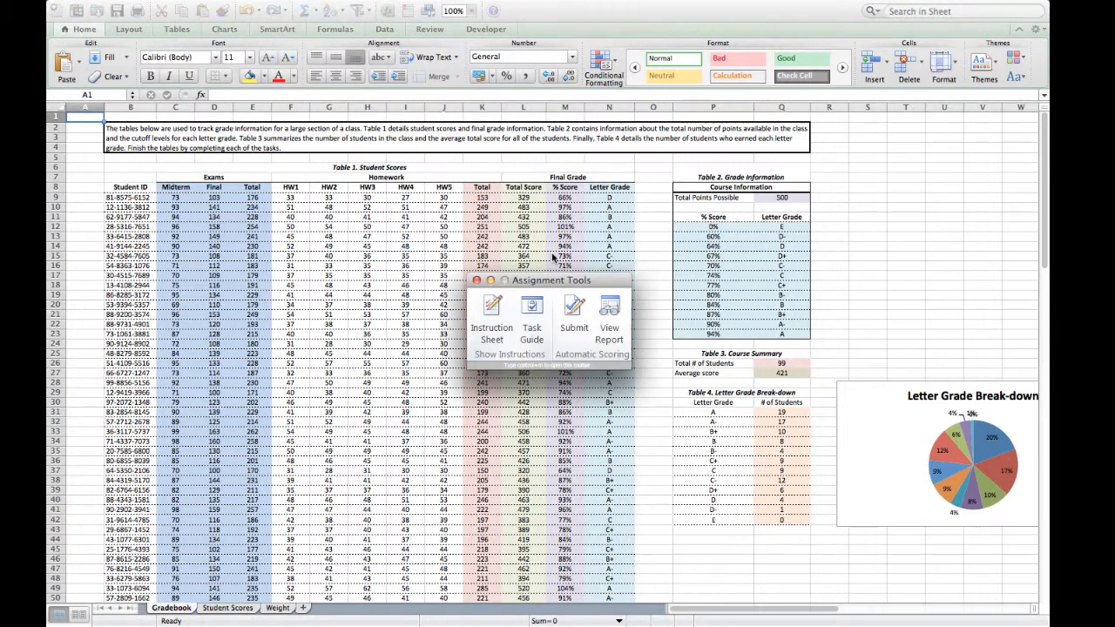
left_click_drag(554, 285, 473, 25)
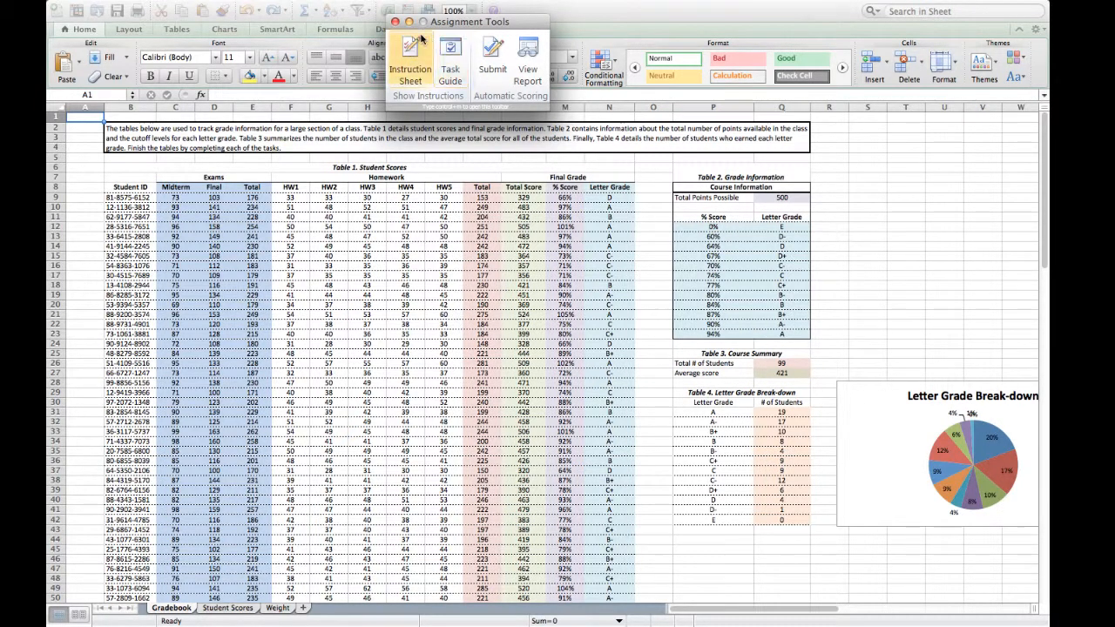
left_click(394, 23)
Add a legend at the right of the Letter Grade Break-down pie chart
left_click(930, 268)
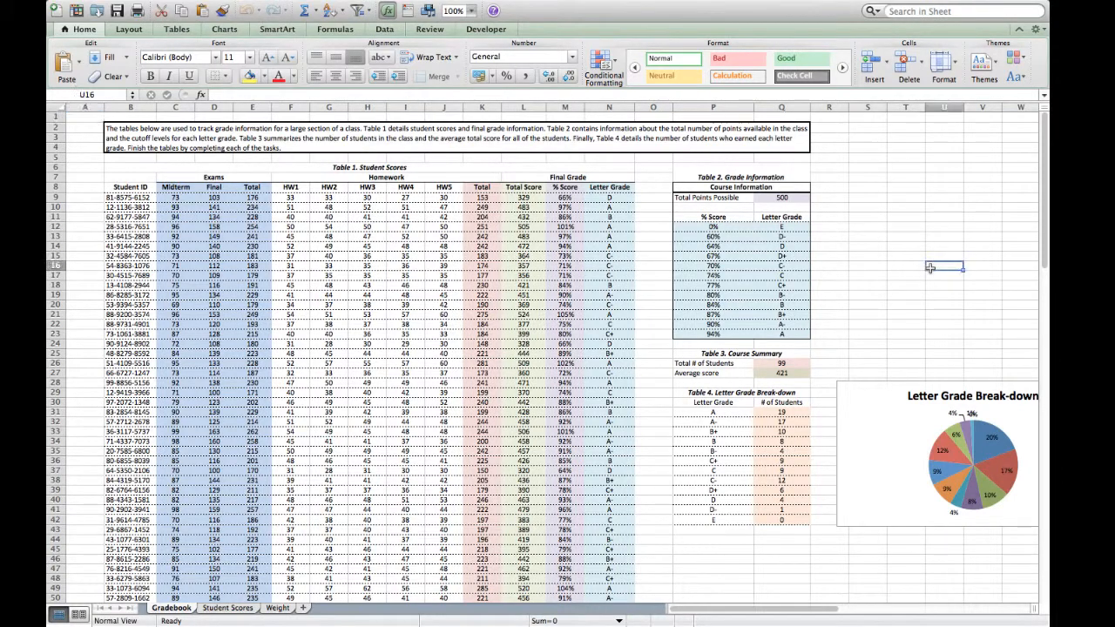
key("Right")
key("Right")
key("Right")
key("Right")
key("Right")
key("Right")
key("Down")
key("Down")
key("Down")
key("Down")
key("Down")
key("Down")
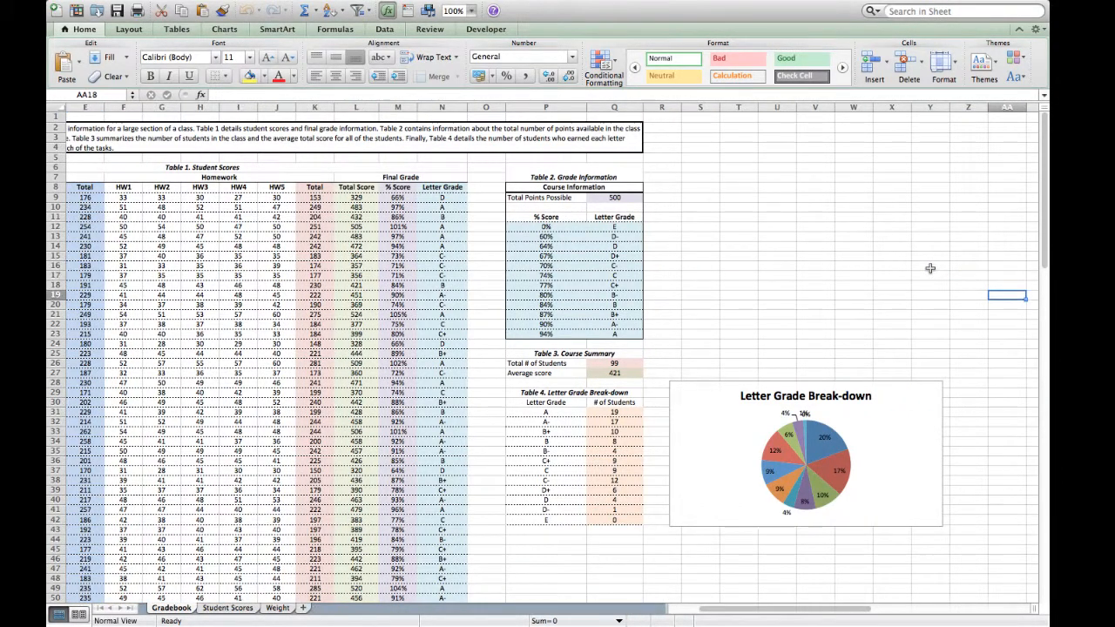
left_click(892, 468)
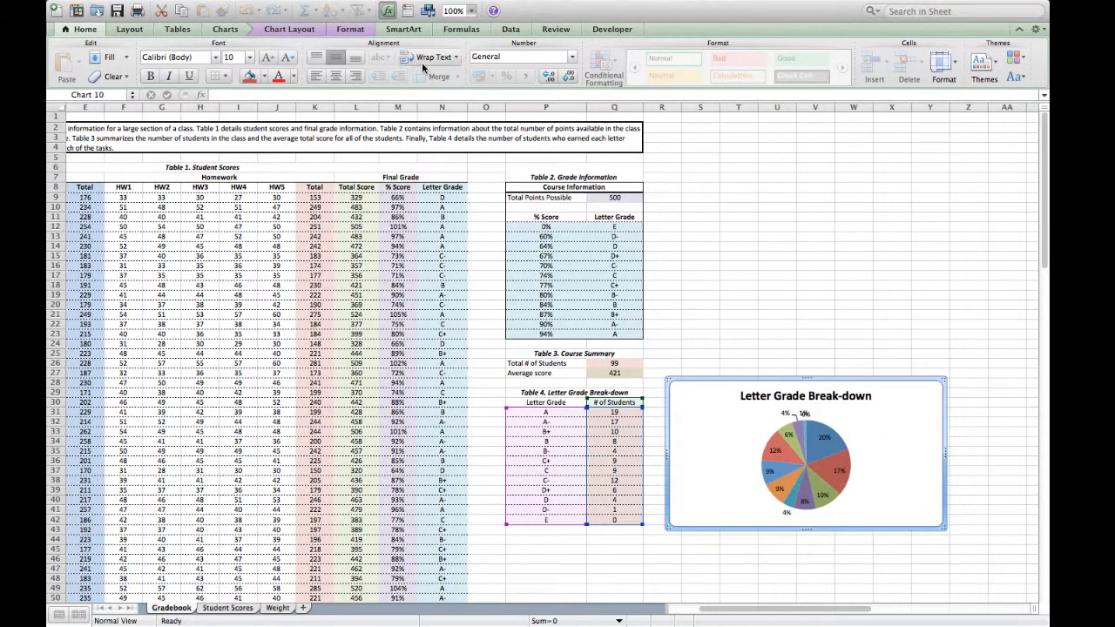
left_click(274, 32)
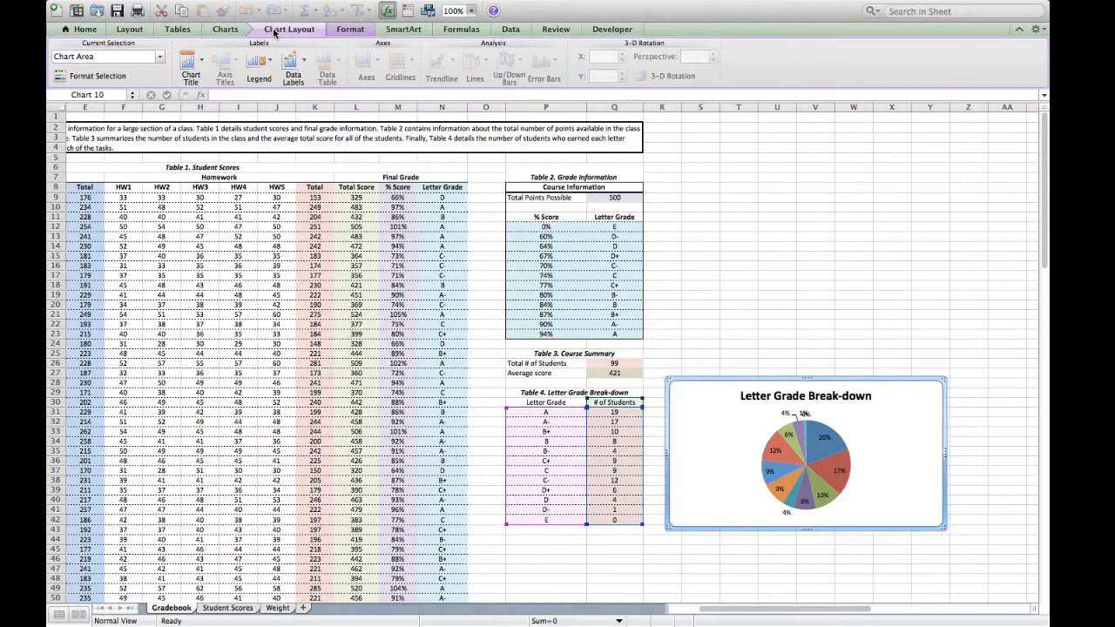
left_click(269, 76)
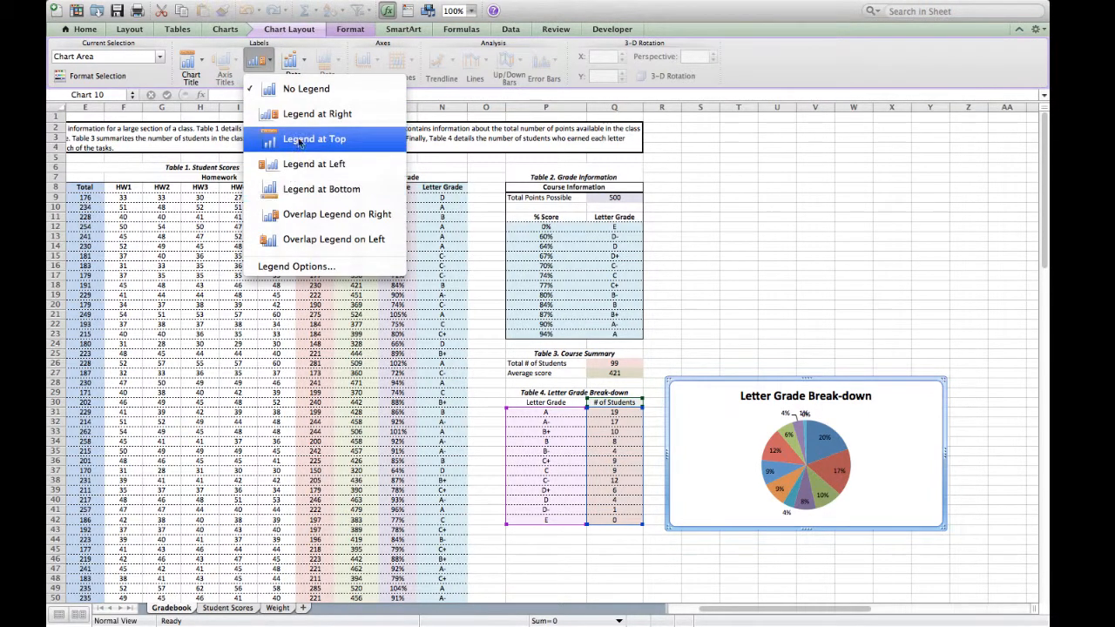
left_click(304, 115)
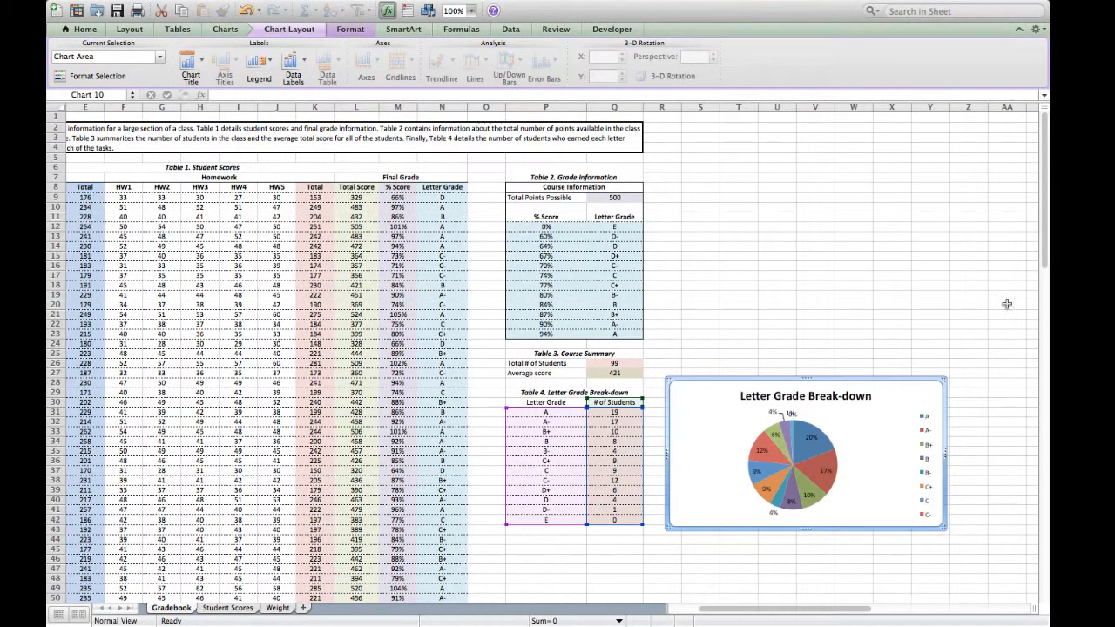
left_click(849, 279)
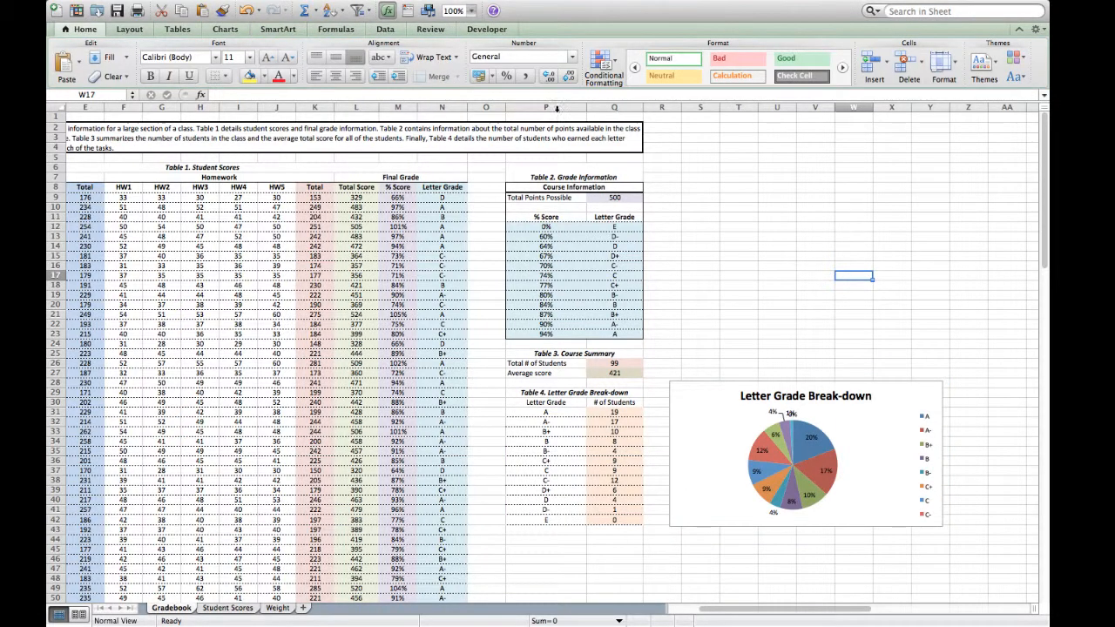
Resubmit the assignment from the Assignment Tools toolbar, entering the account password
left_click(418, 7)
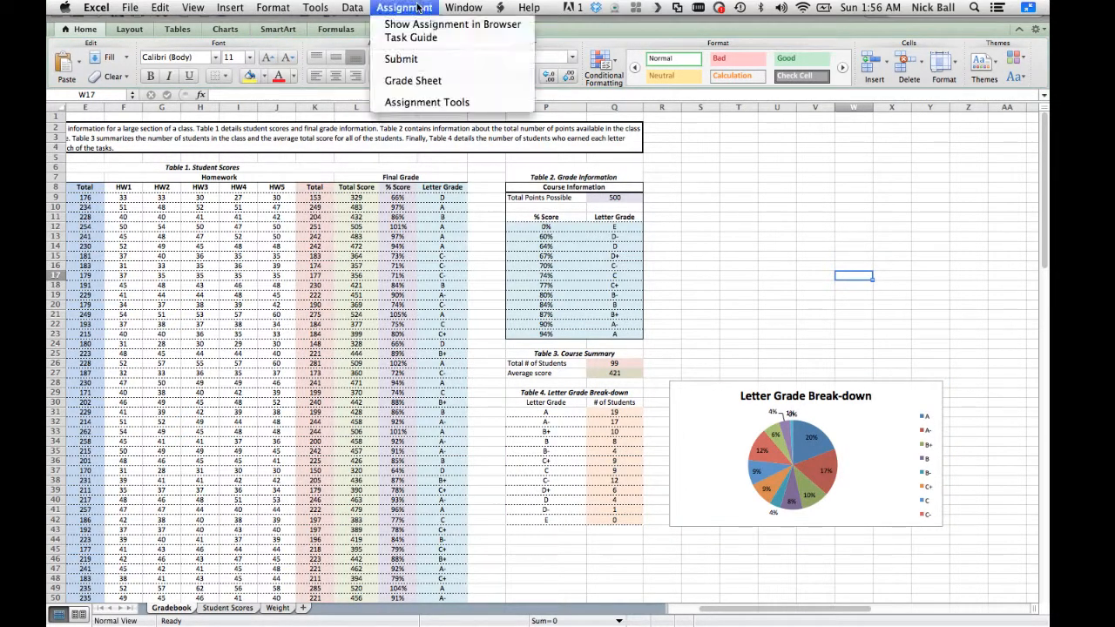
left_click(416, 102)
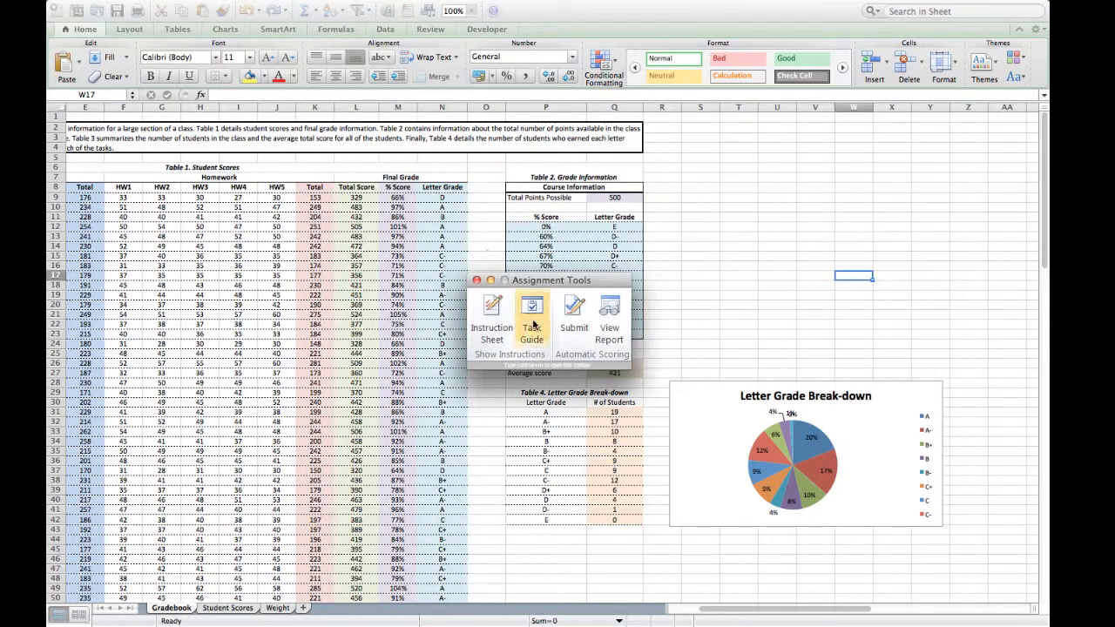
left_click_drag(574, 293, 566, 124)
left_click(564, 150)
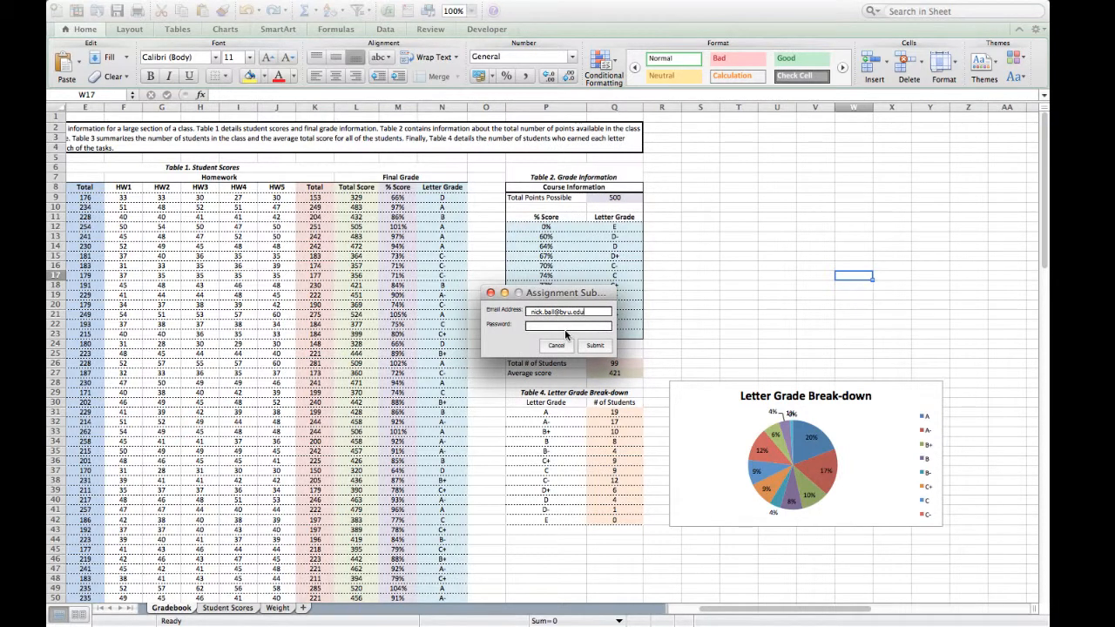
type("**")
left_click(600, 345)
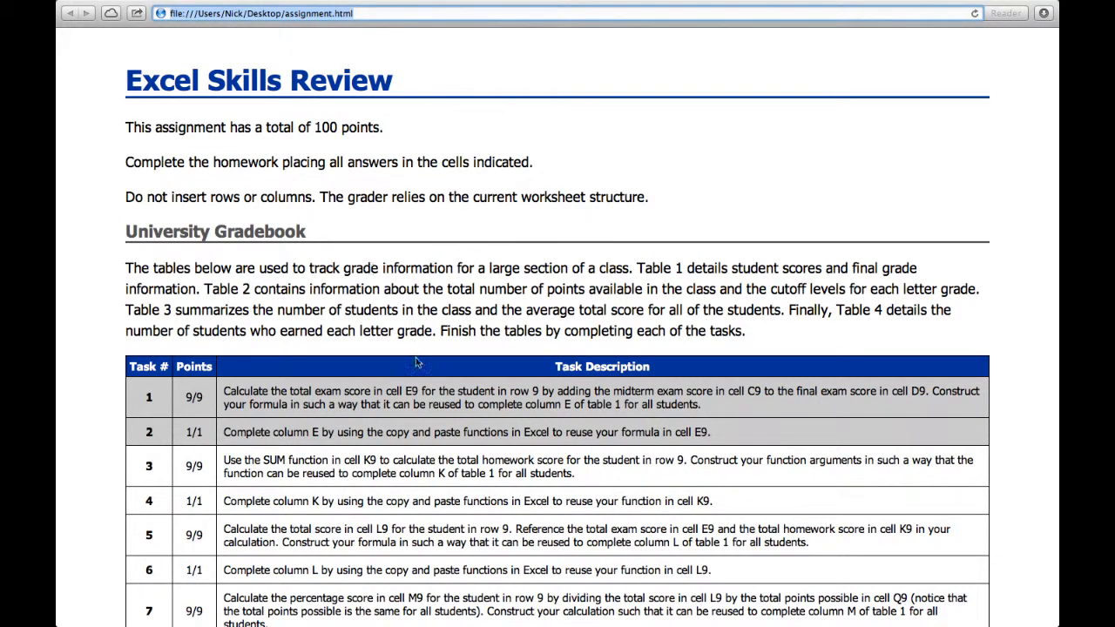
Check the task points, section totals and overall assignment grade in the new graded report
scroll(430, 437, "down", 10)
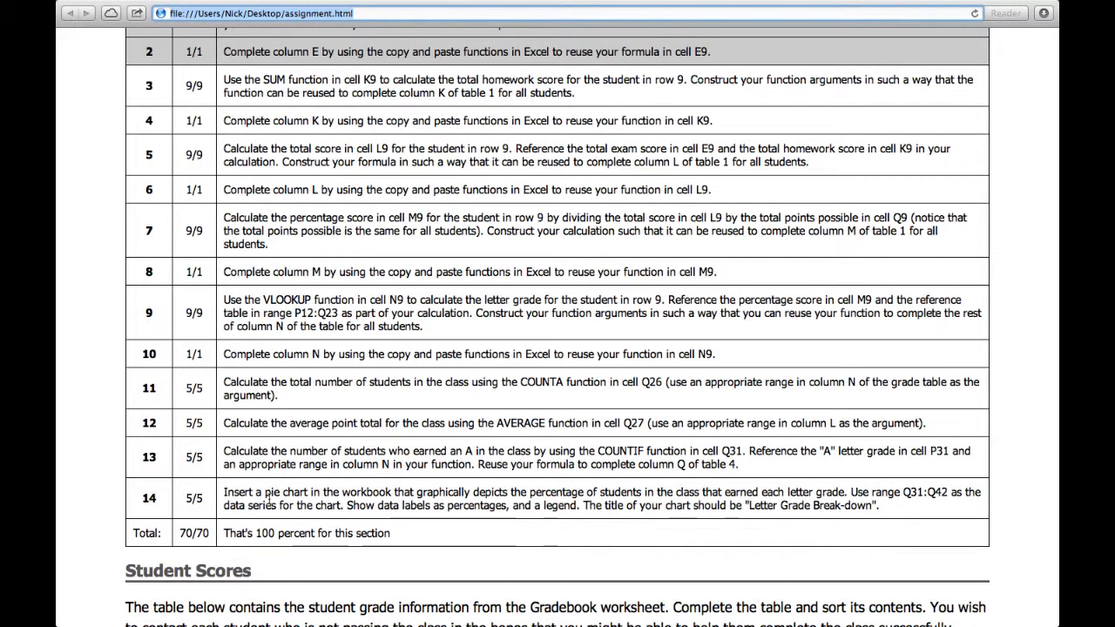
scroll(269, 501, "down", 10)
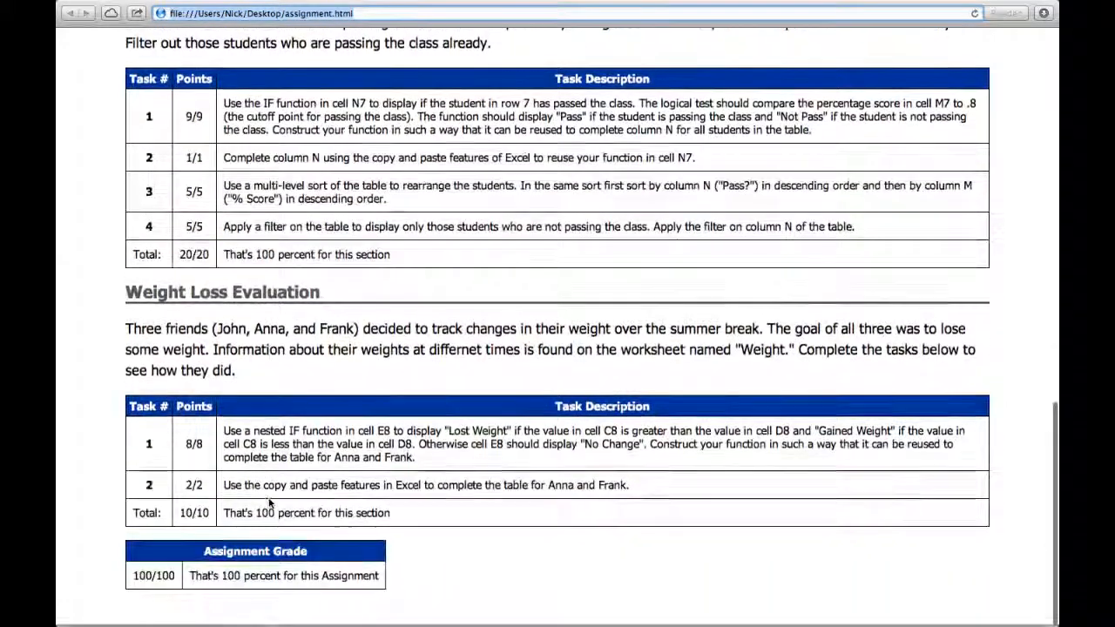
scroll(268, 501, "up", 20)
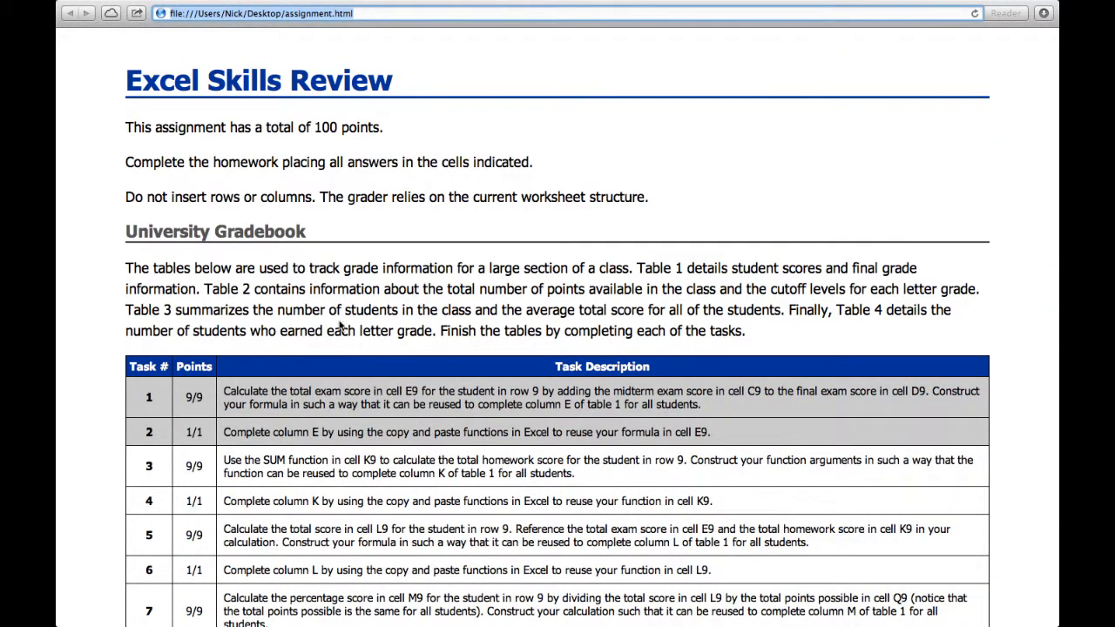
mouse_move(332, 5)
scroll(428, 437, "down", 10)
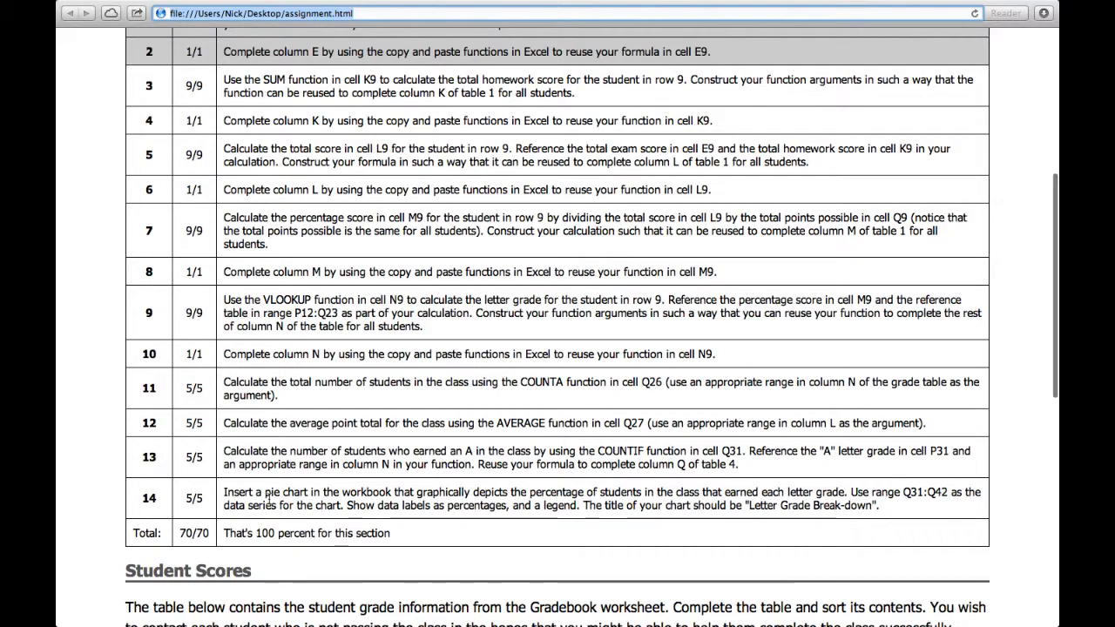
scroll(269, 501, "down", 10)
scroll(269, 501, "up", 15)
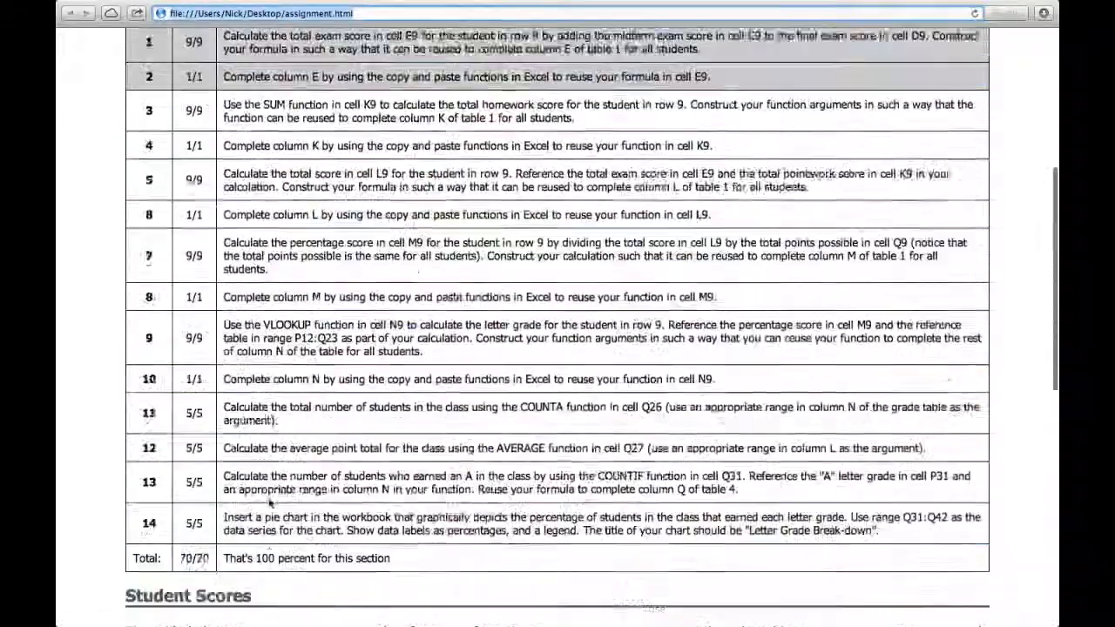